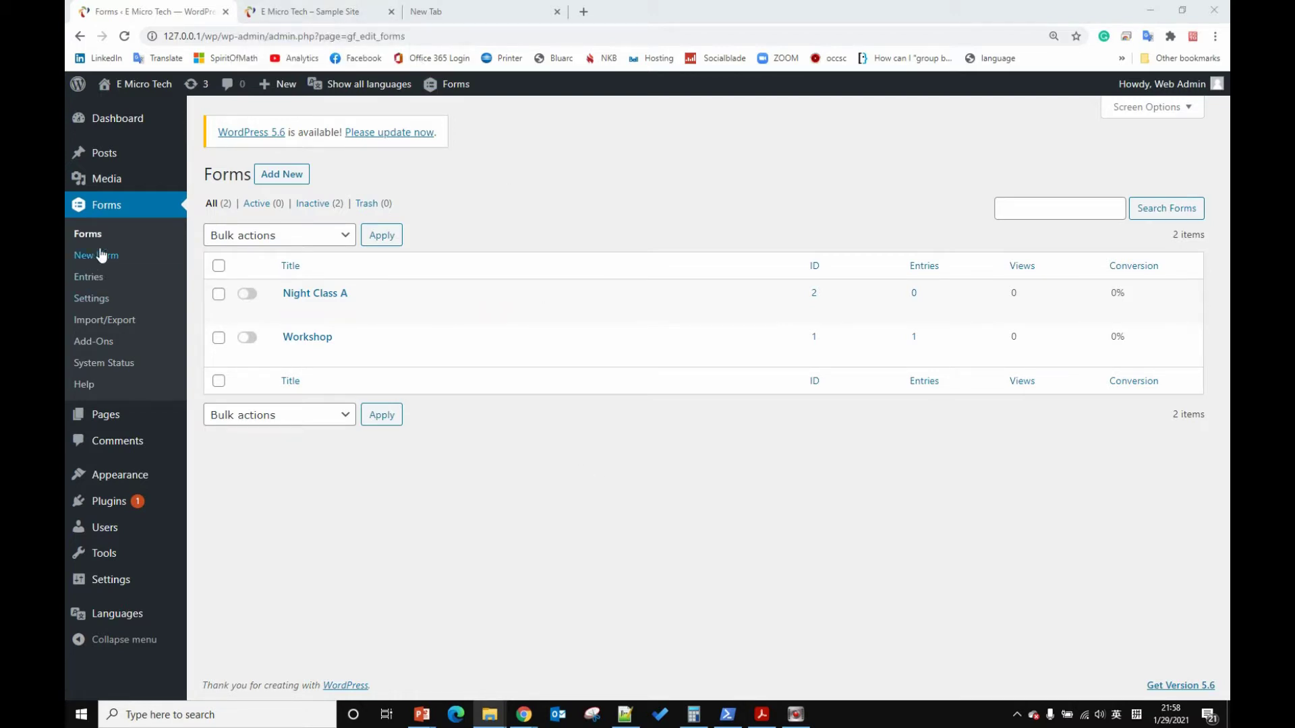
Open the Posts admin page in a new browser tab
left_click(330, 12)
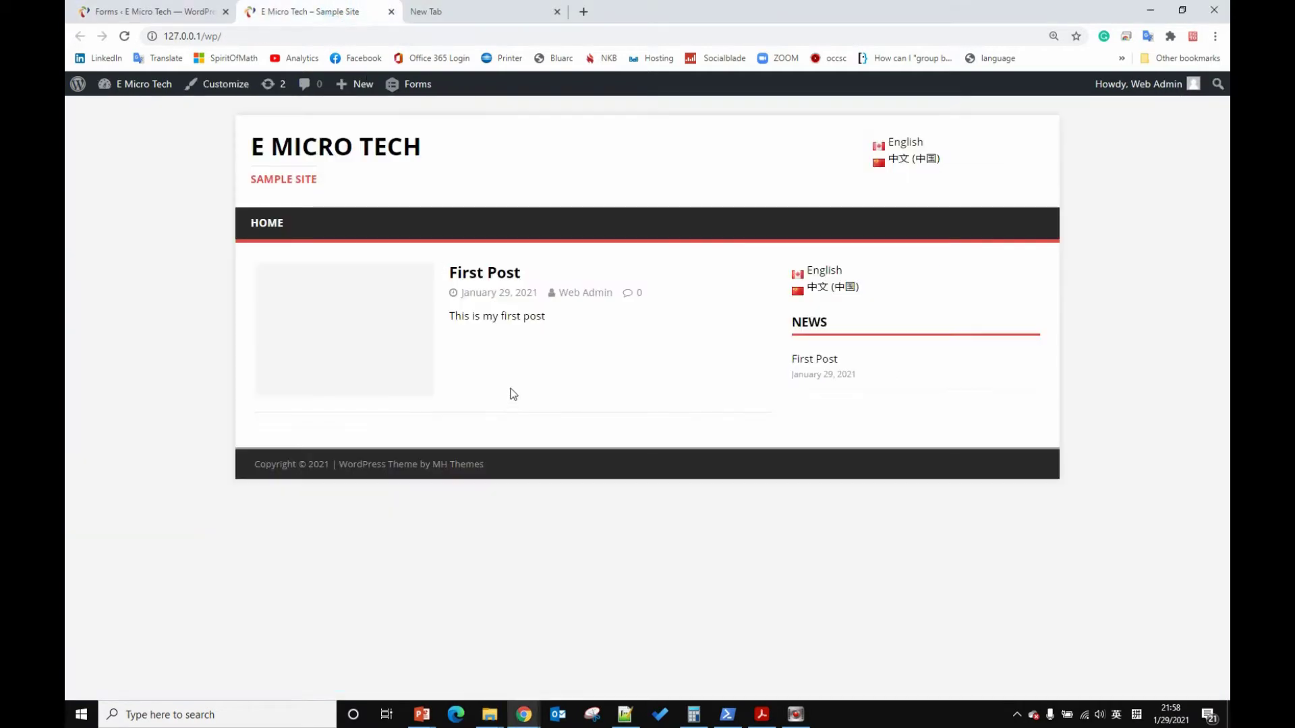
left_click(206, 17)
mouse_move(108, 154)
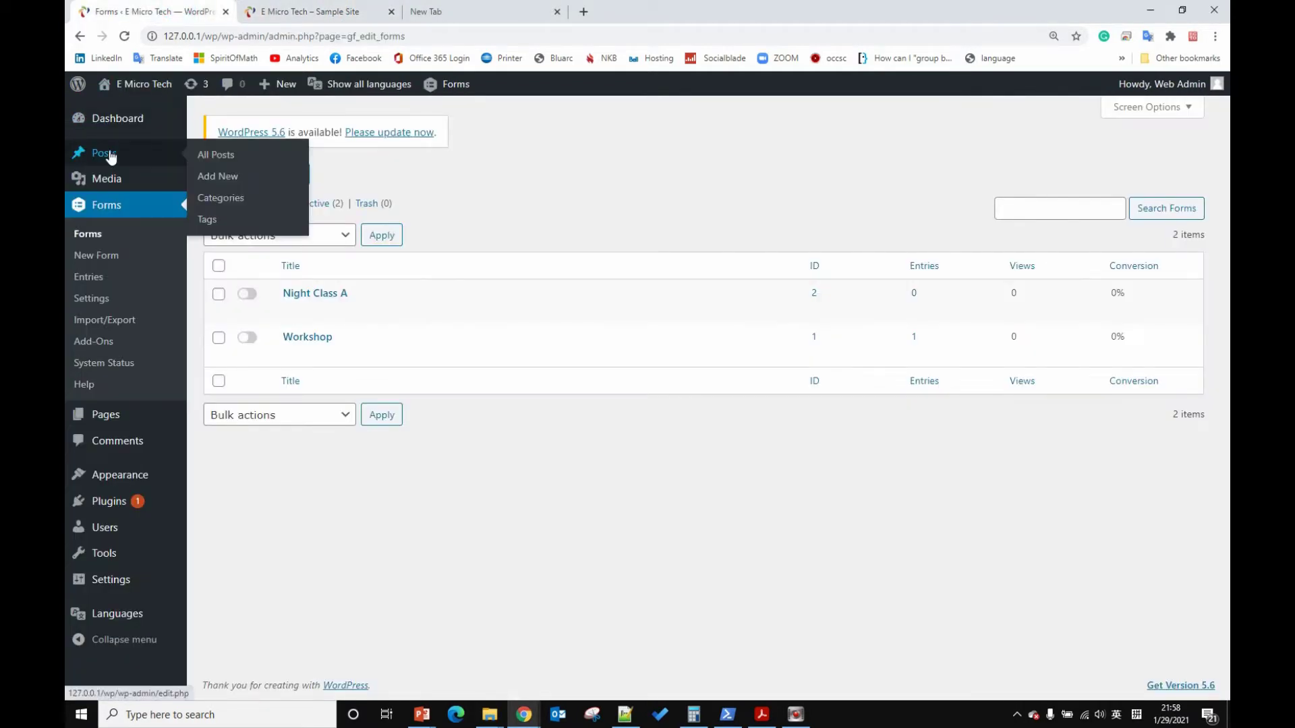
right_click(210, 156)
left_click(235, 175)
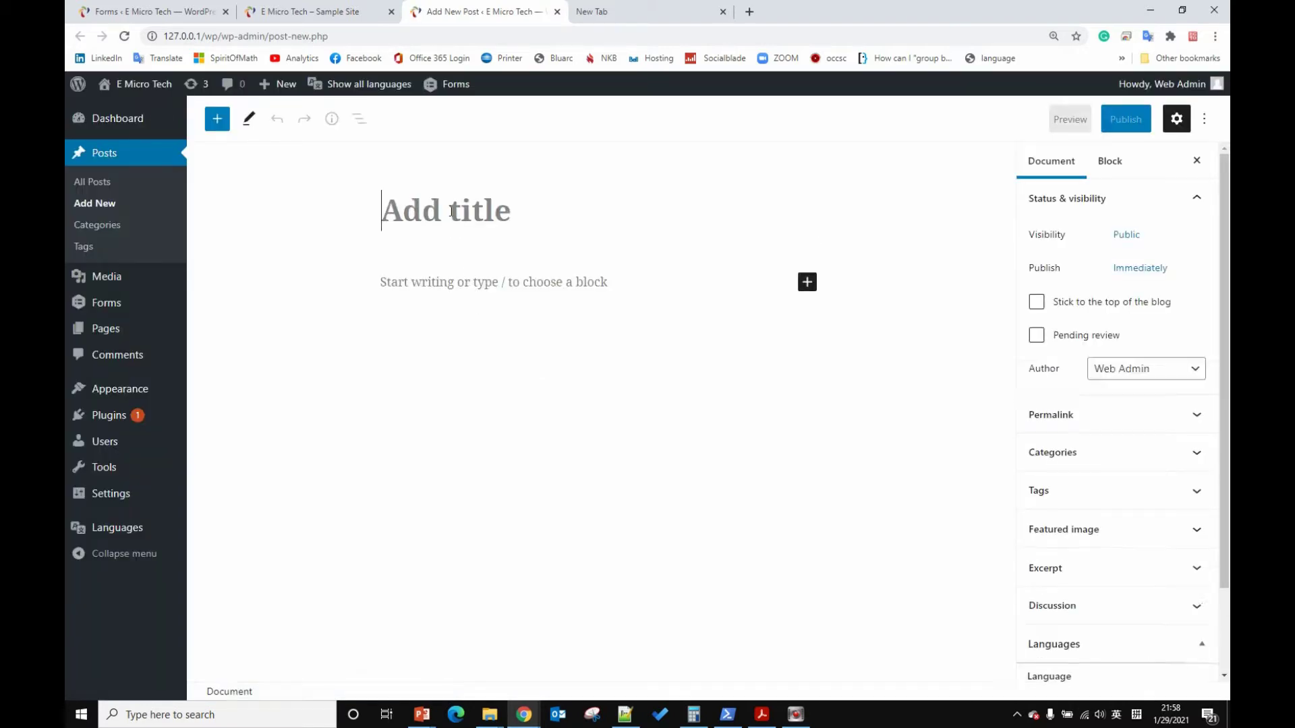
Start a new post titled 'Test waiting list' with an empty paragraph in the body
type("Tes")
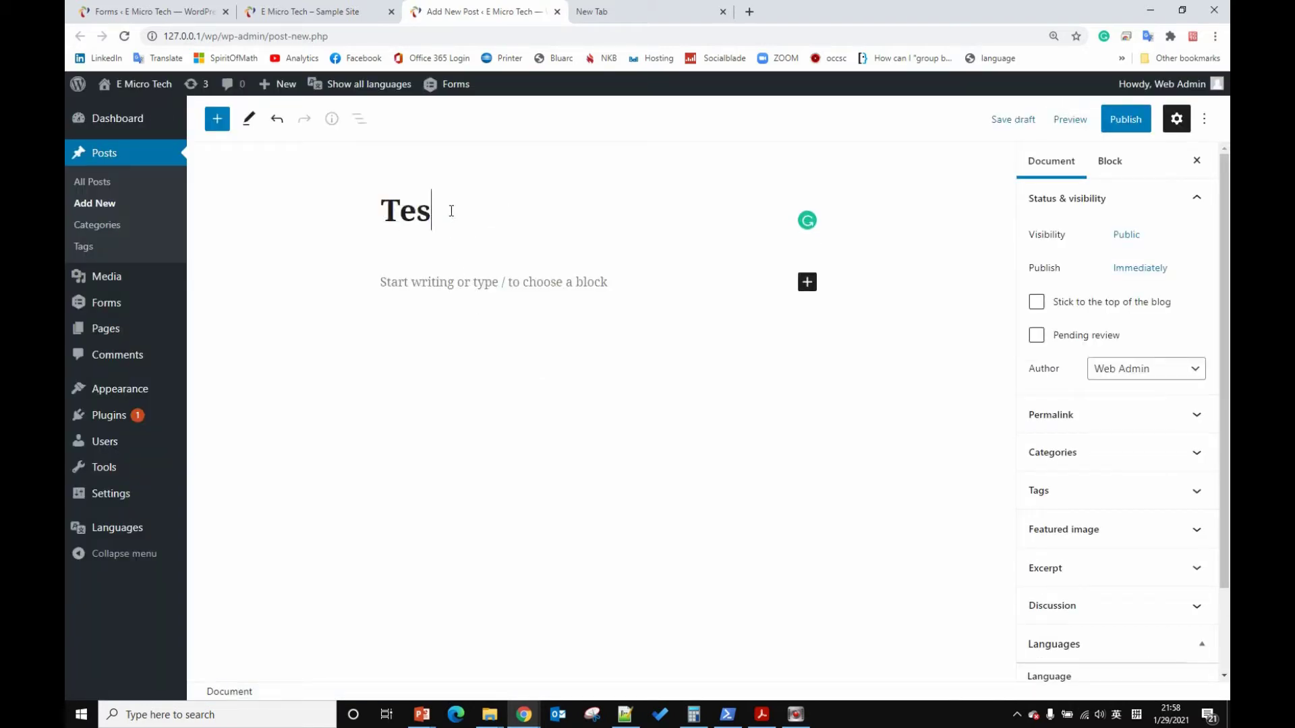
type("t wai")
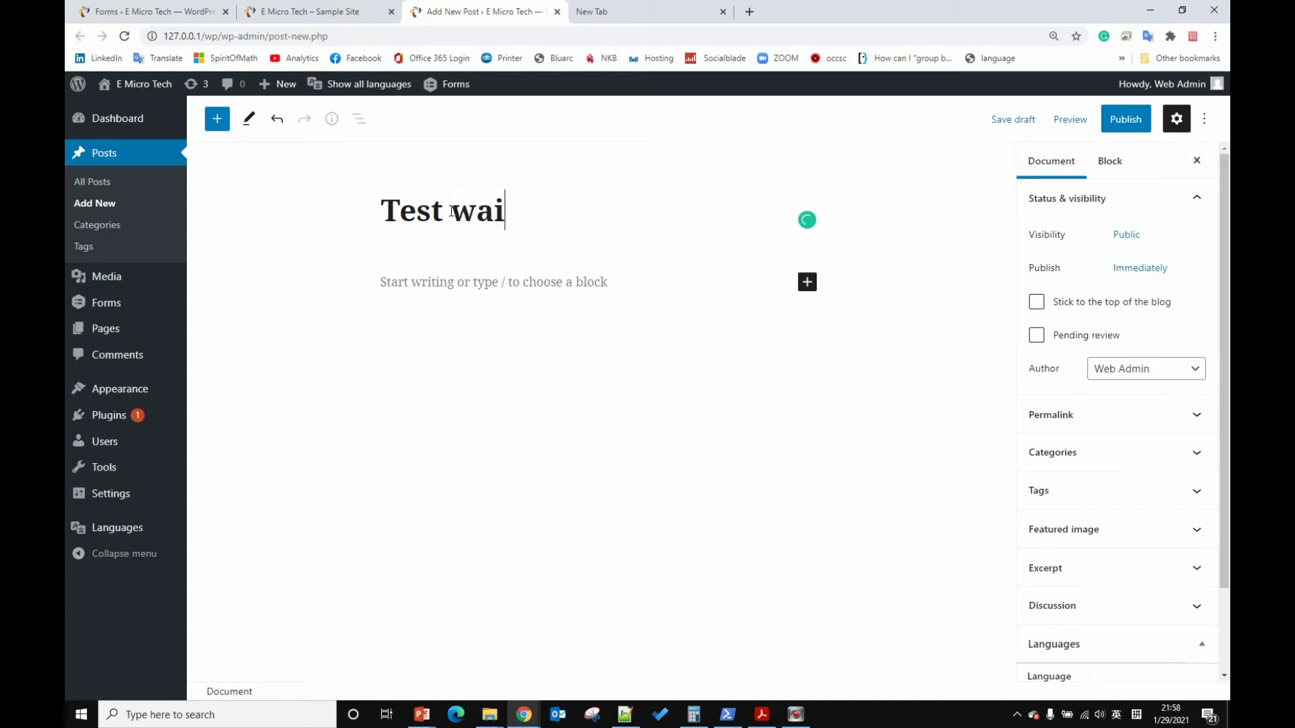
type("ting list")
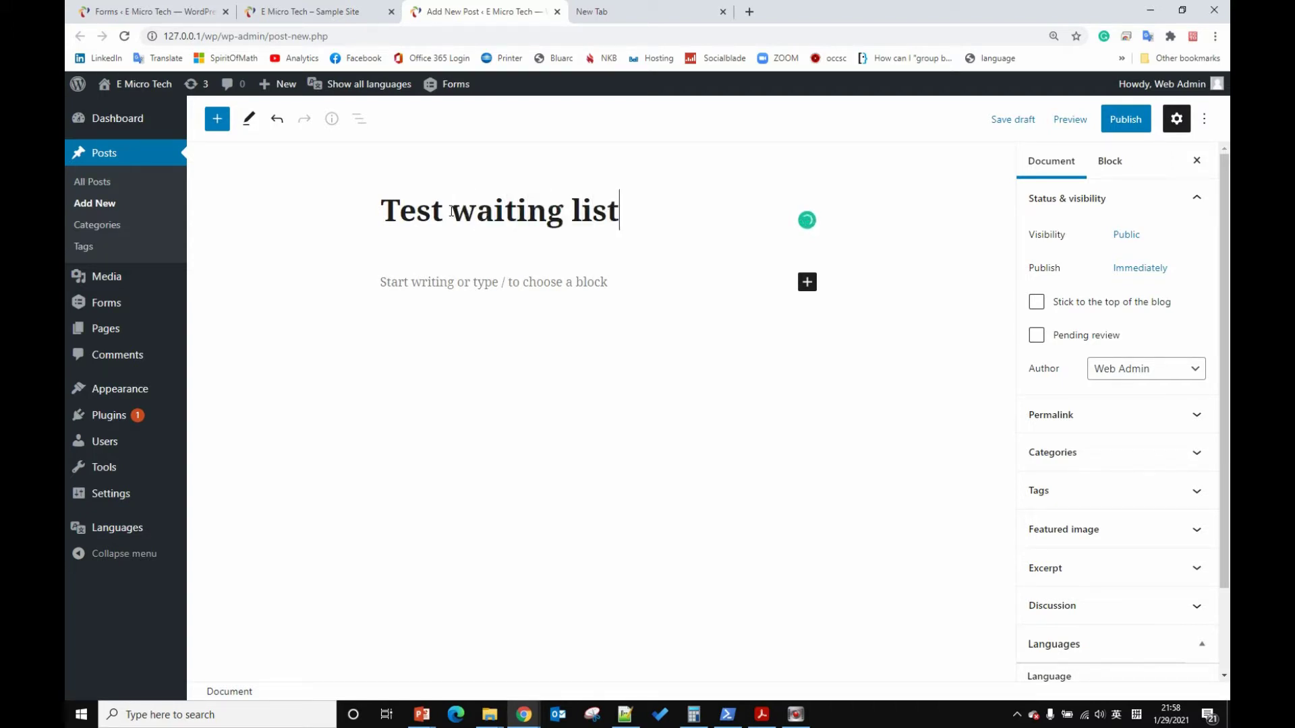
left_click(485, 308)
left_click(482, 293)
left_click(504, 282)
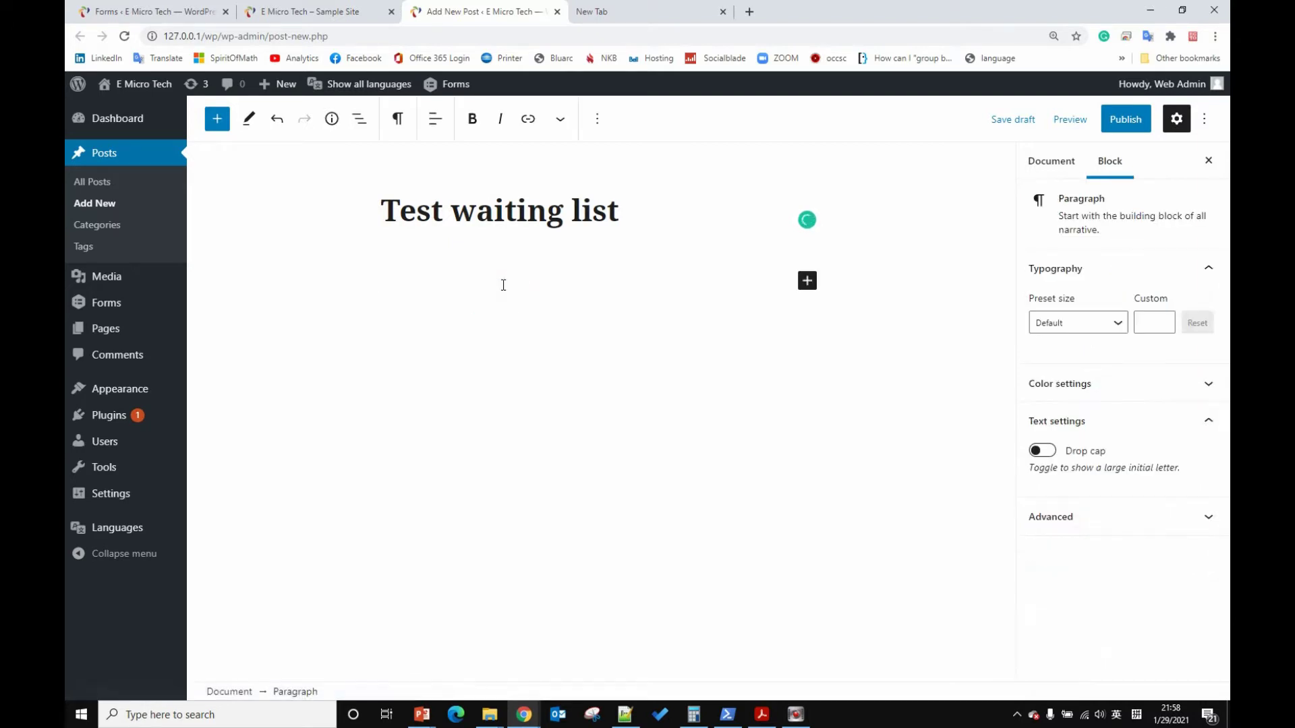
Create a new form titled 'Registration', capitalising the first letter of the title
left_click(318, 12)
left_click(165, 19)
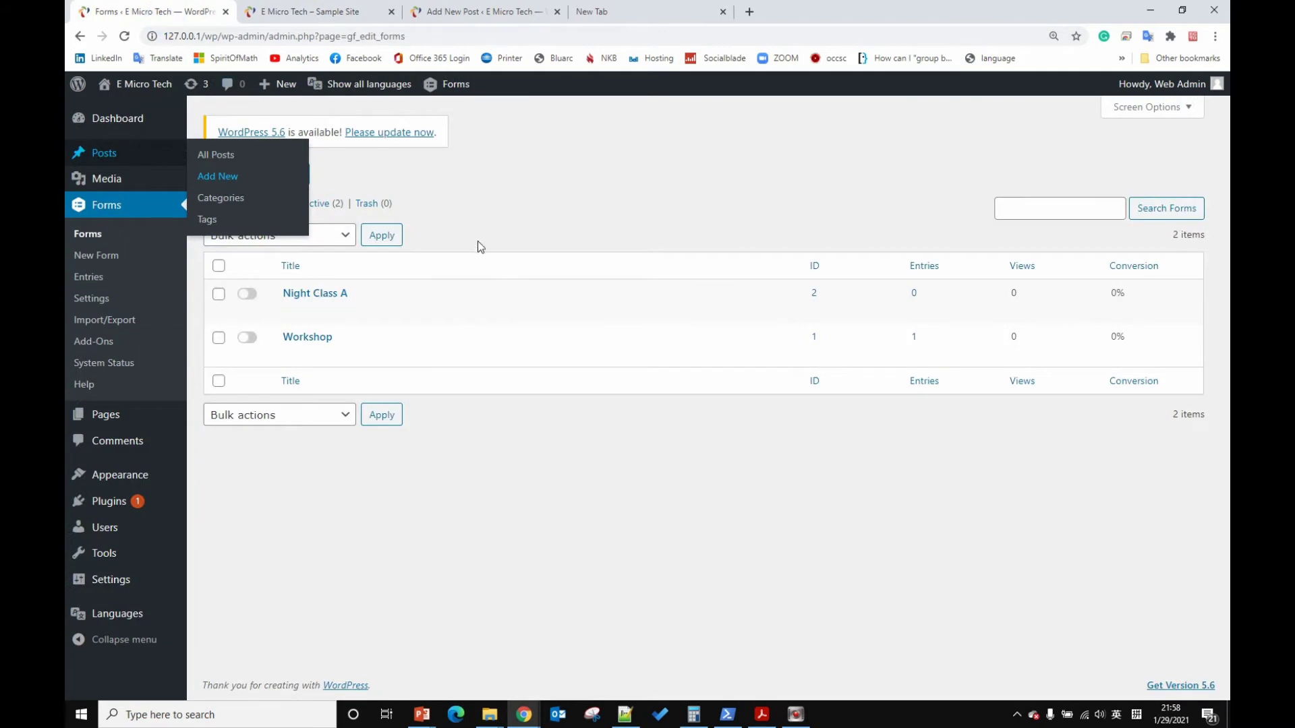
left_click(282, 174)
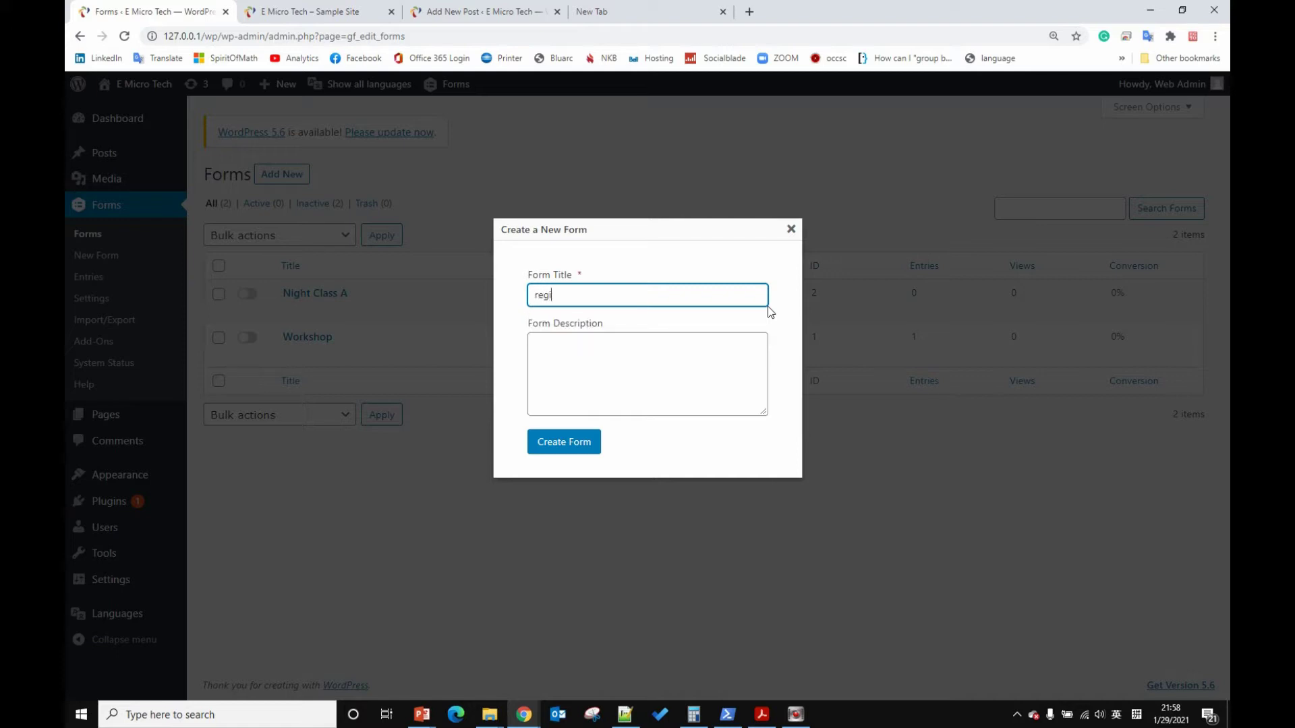
type("registration")
left_click(532, 294)
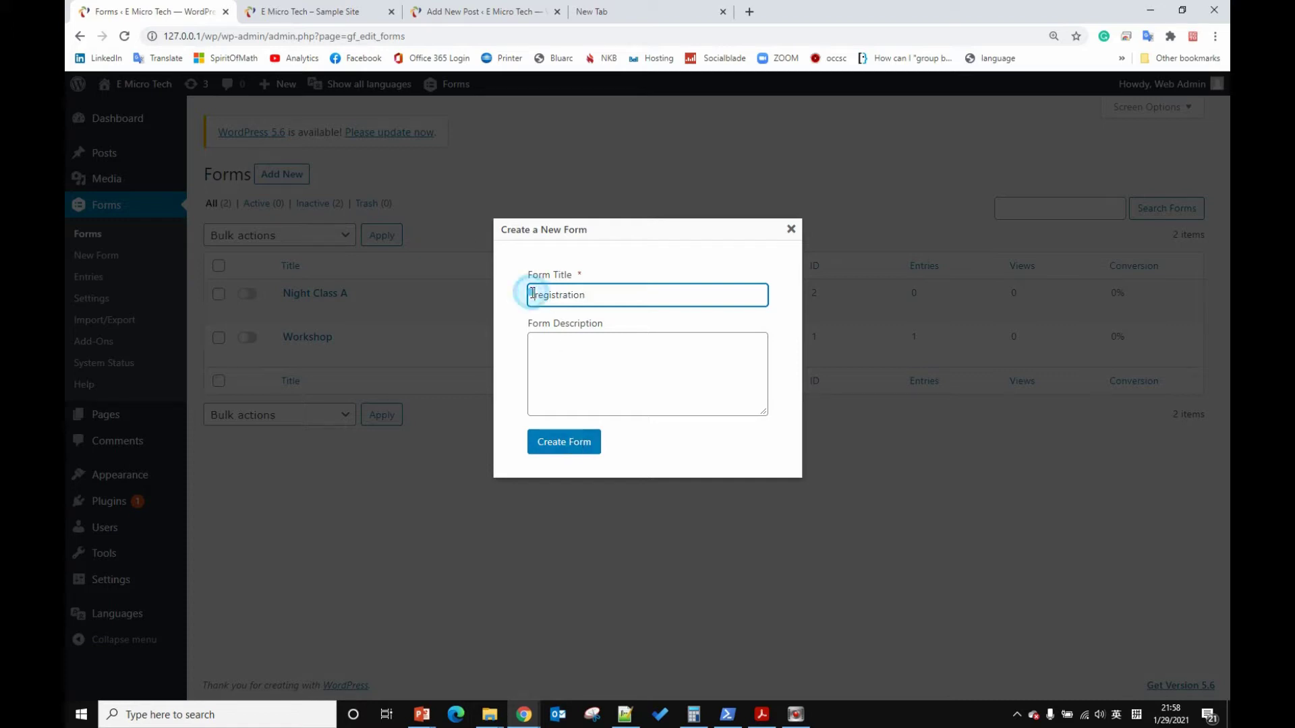
key("Delete")
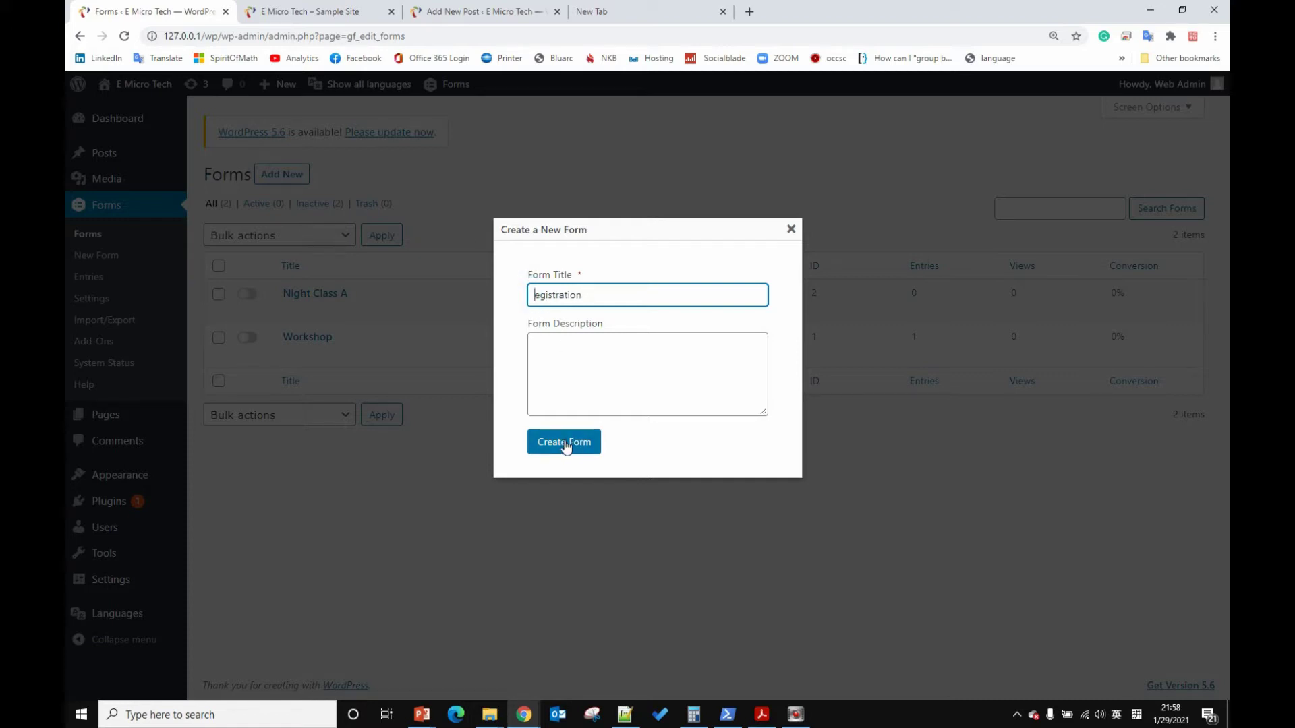
type("R")
left_click(565, 444)
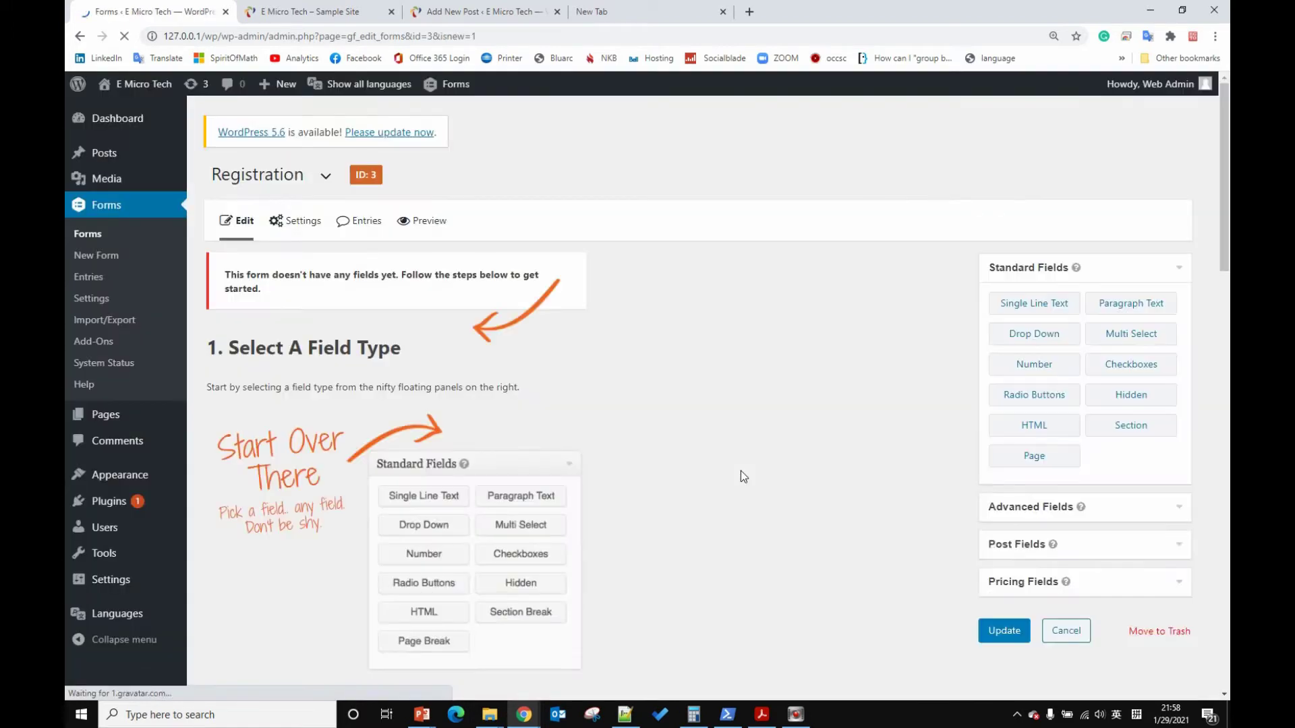
Add Name, Phone, Address and Email advanced fields to Registration and update the form
scroll(755, 473, "down", 1)
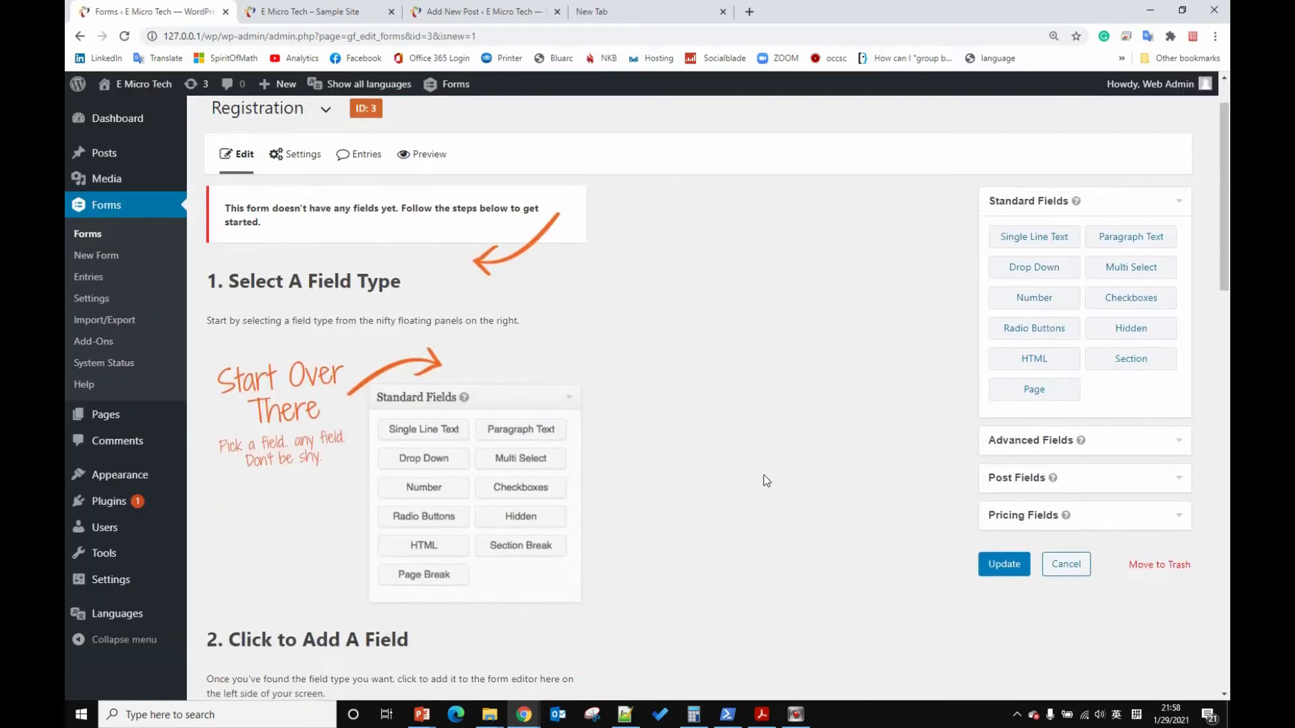
left_click(1013, 447)
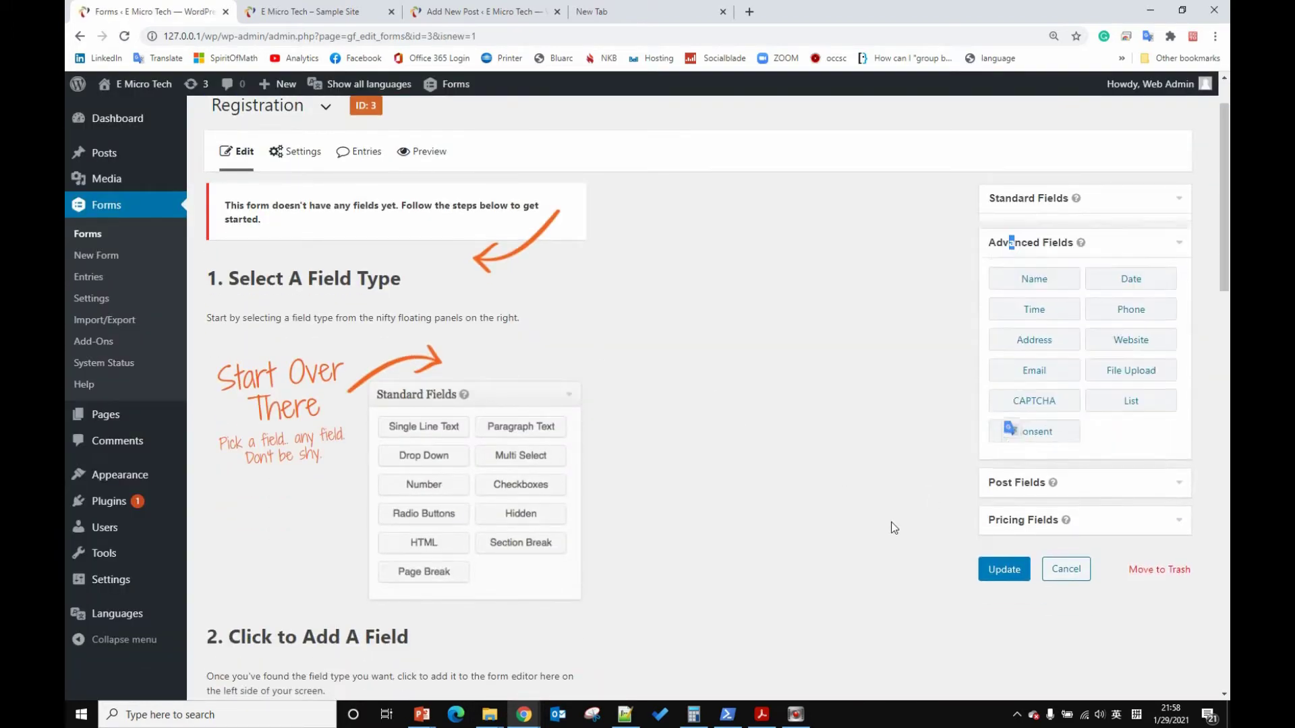
left_click(1049, 276)
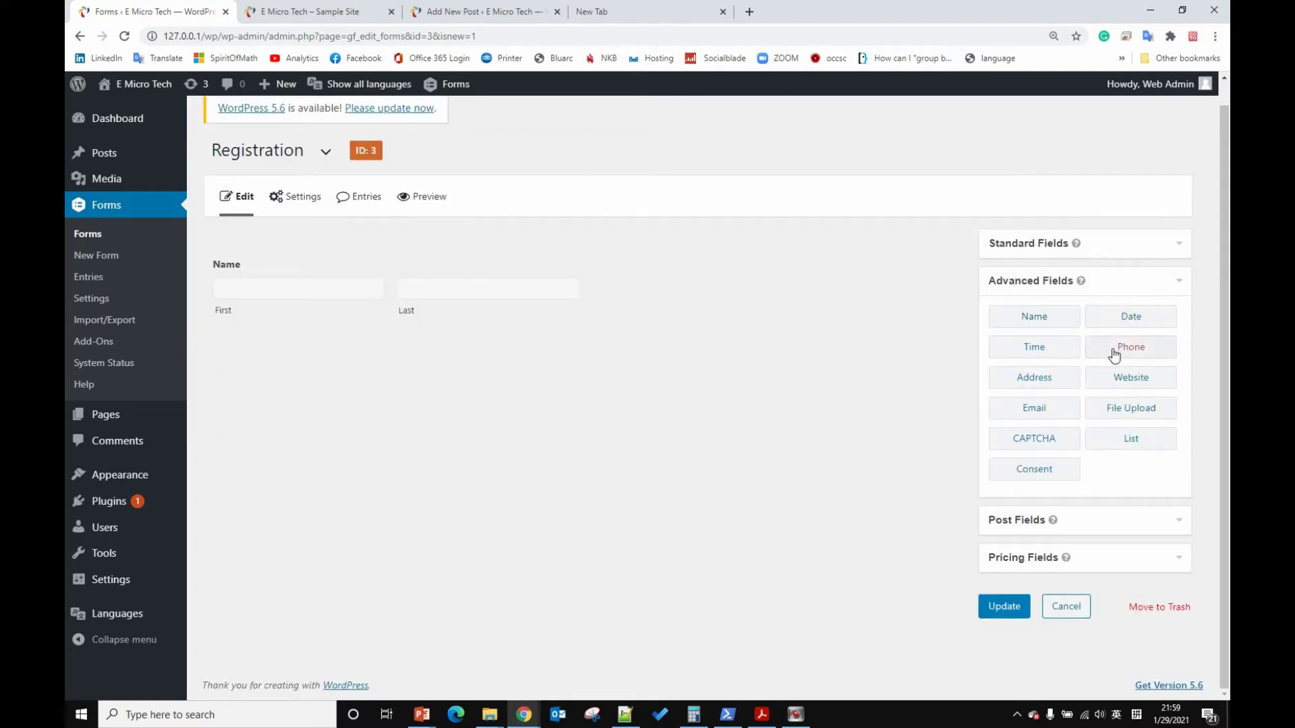
left_click(1113, 354)
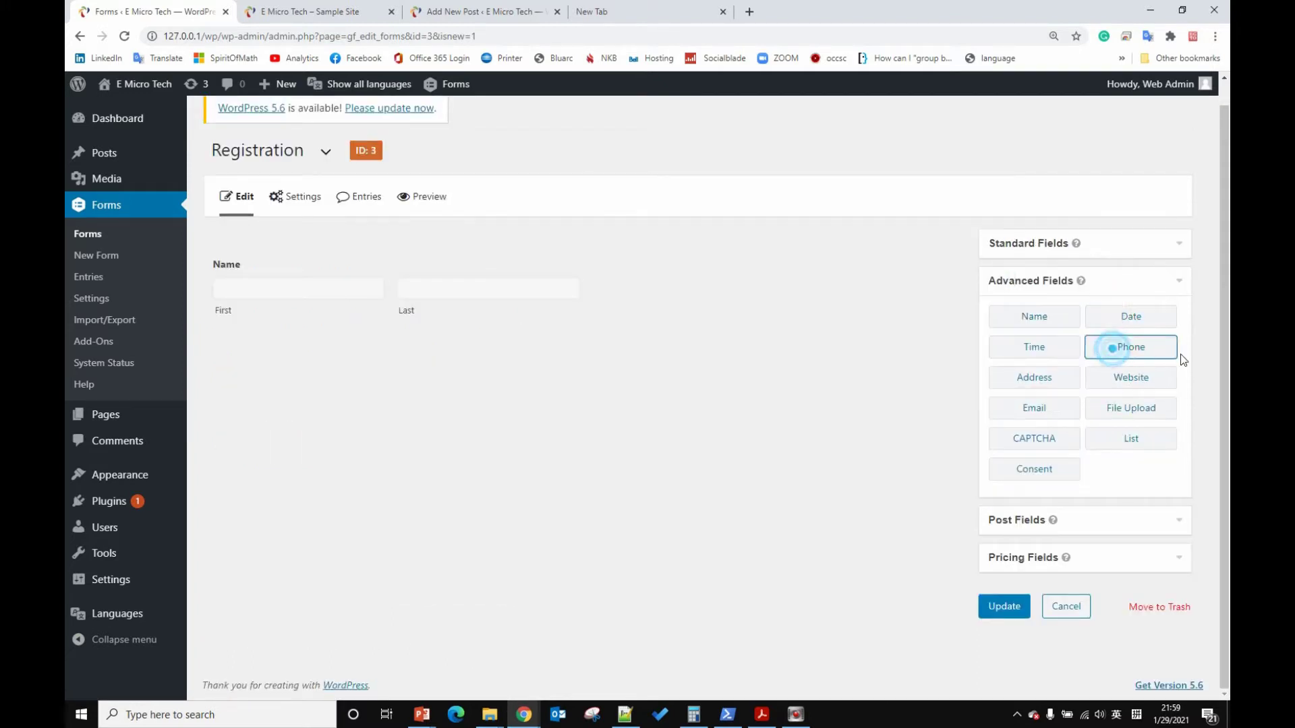
left_click(1025, 384)
left_click(1034, 410)
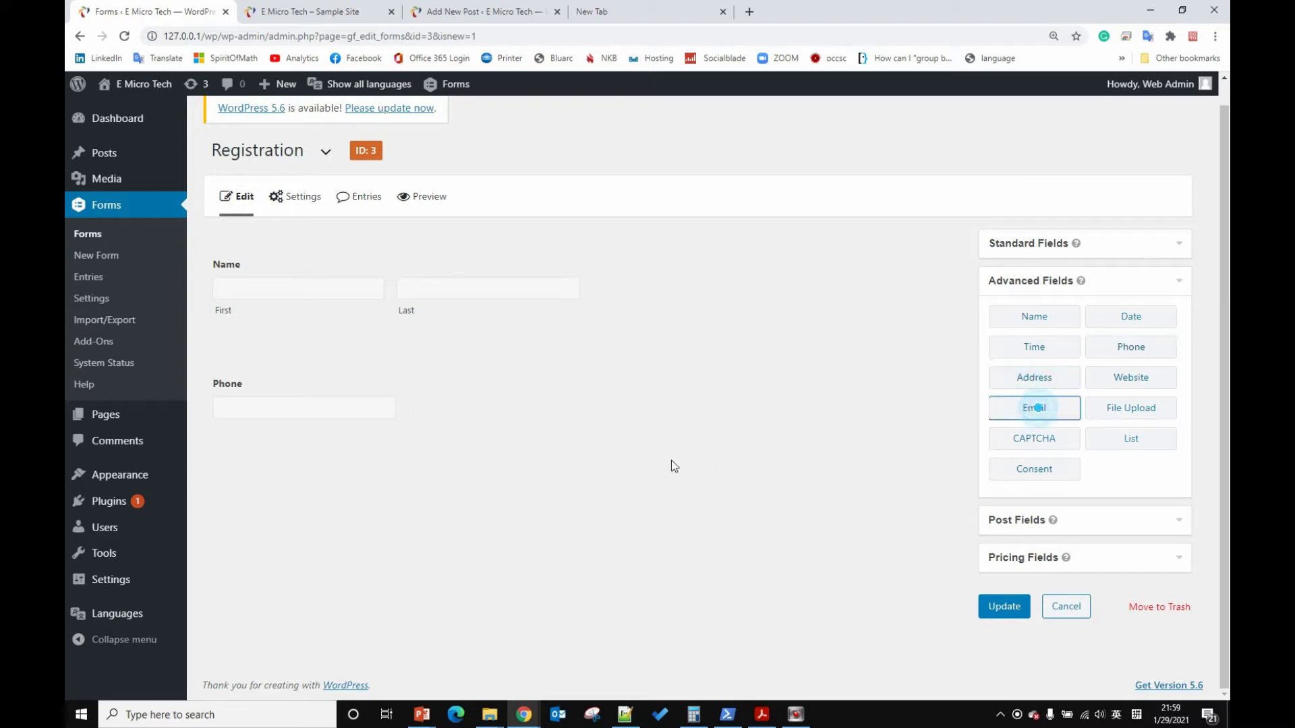
scroll(792, 509, "down", 1)
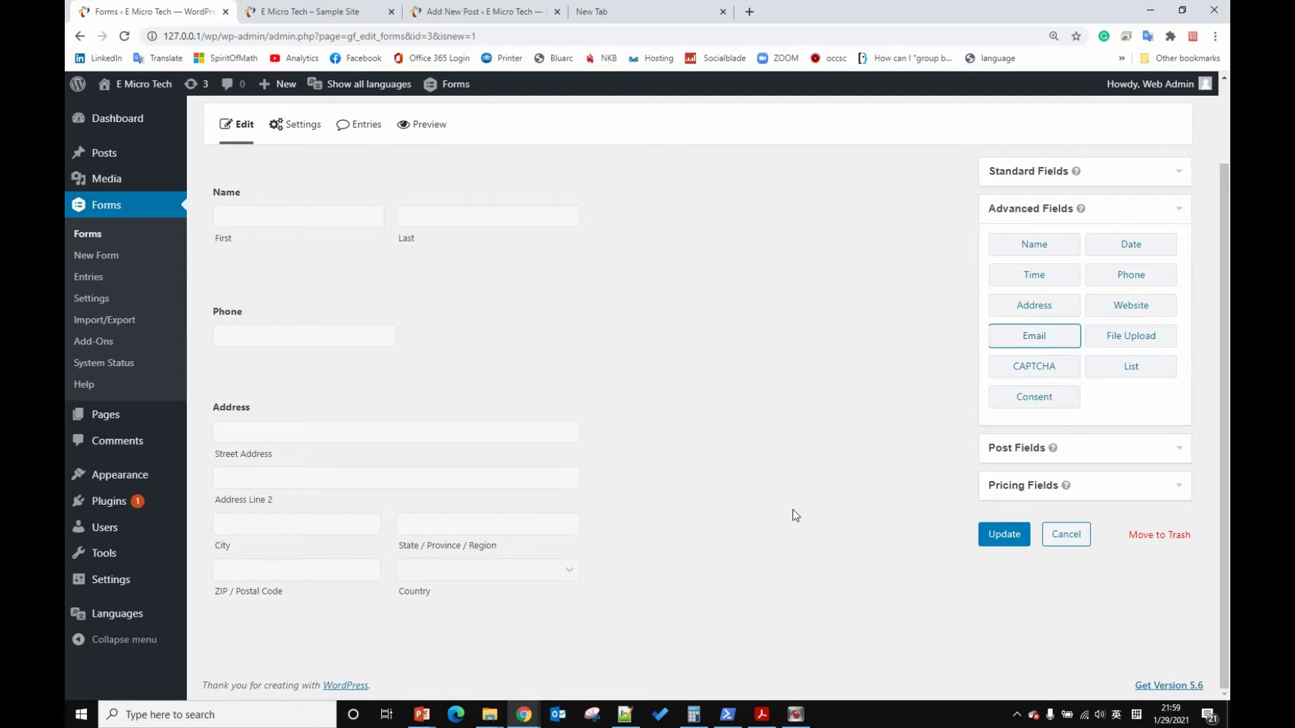
scroll(792, 508, "up", 1)
scroll(791, 509, "down", 1)
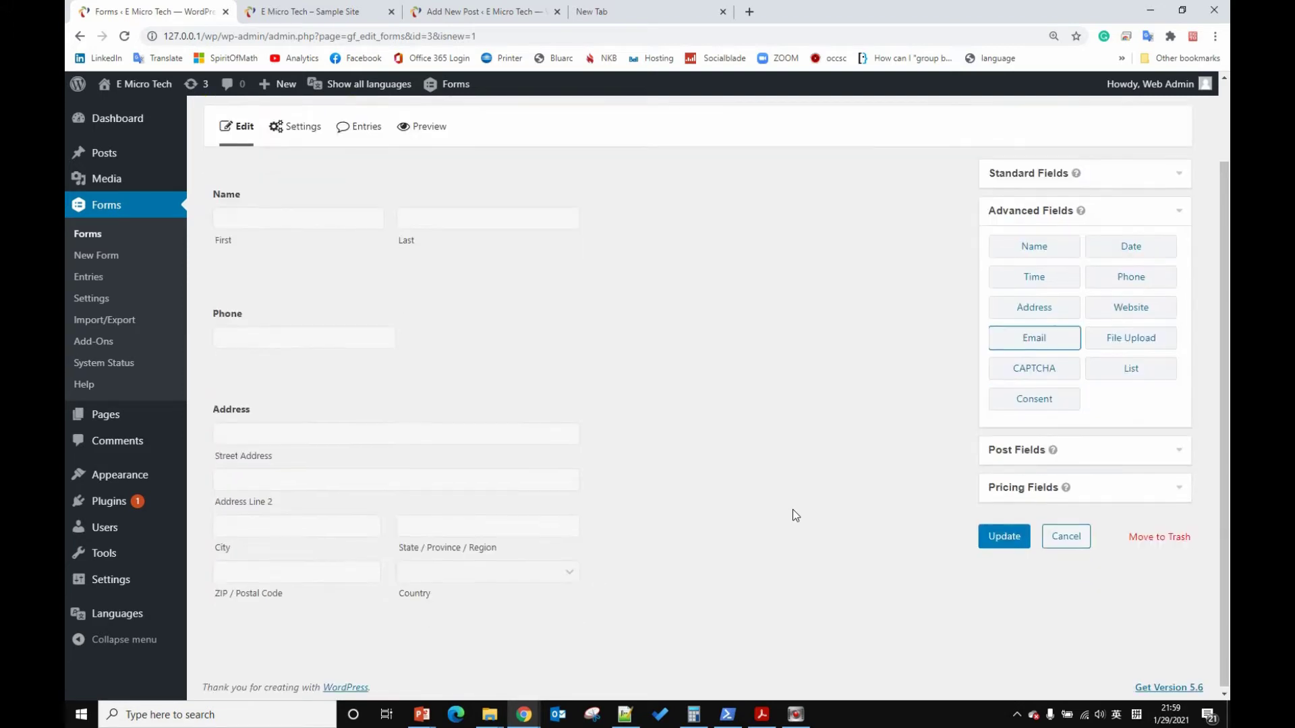
left_click(995, 538)
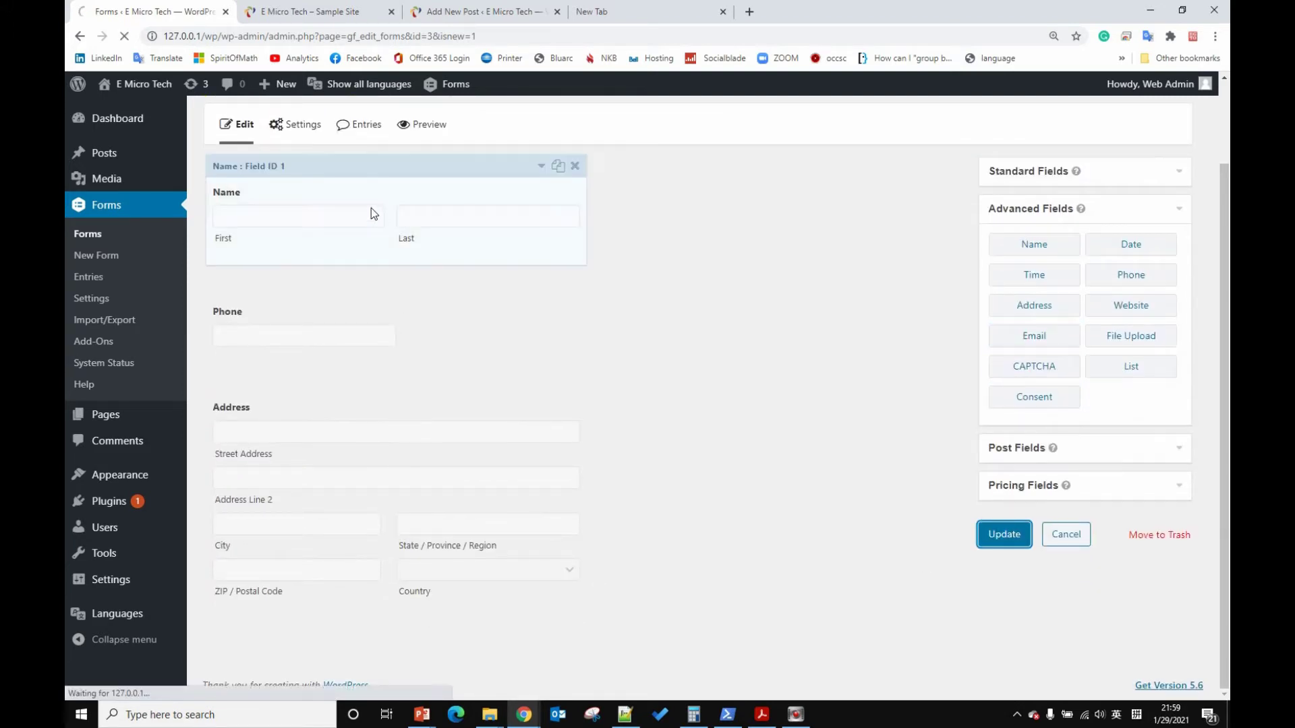
In the form's Restrictions settings, enable an entry limit of 1 total entries
mouse_move(296, 222)
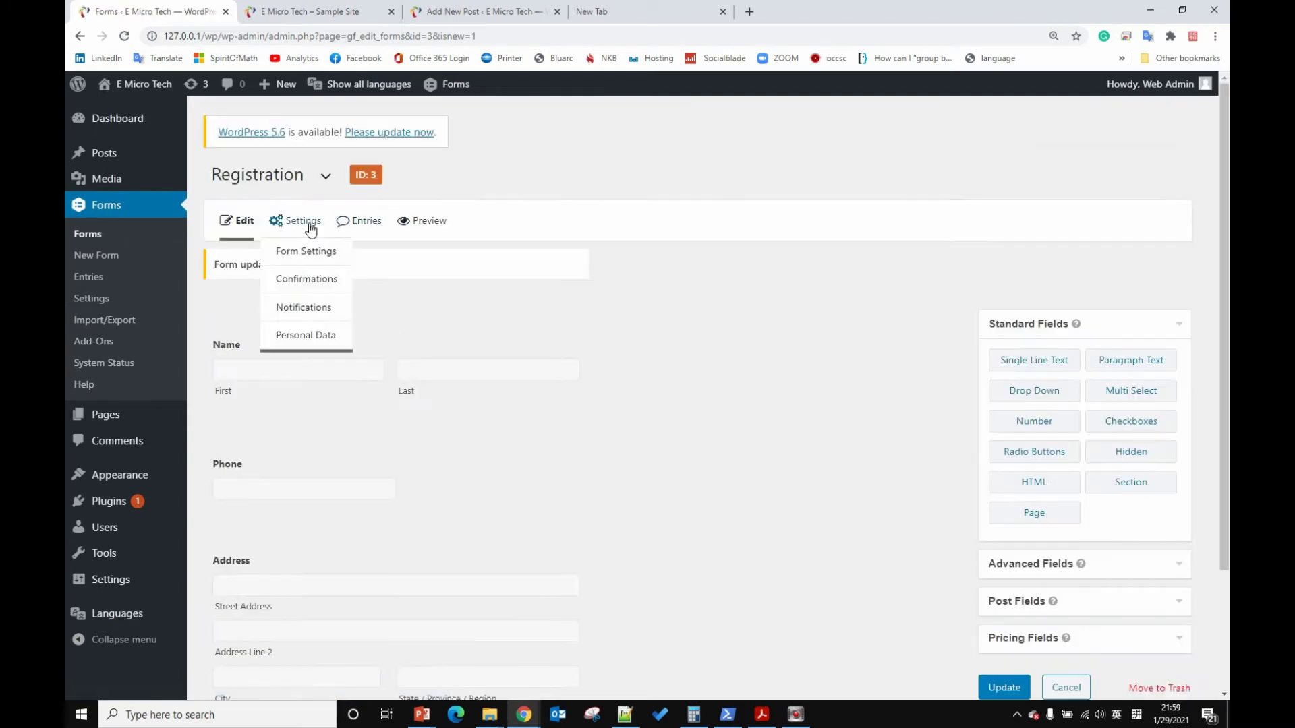
left_click(302, 253)
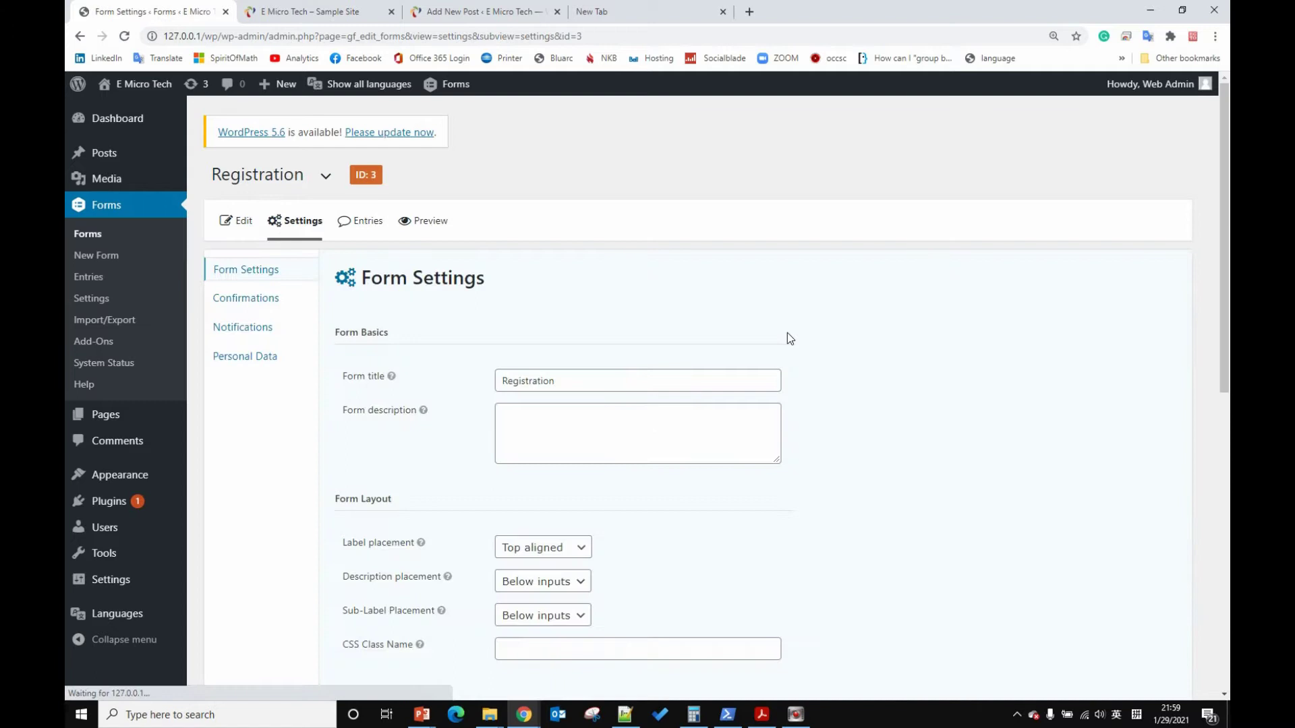
scroll(787, 333, "down", 4)
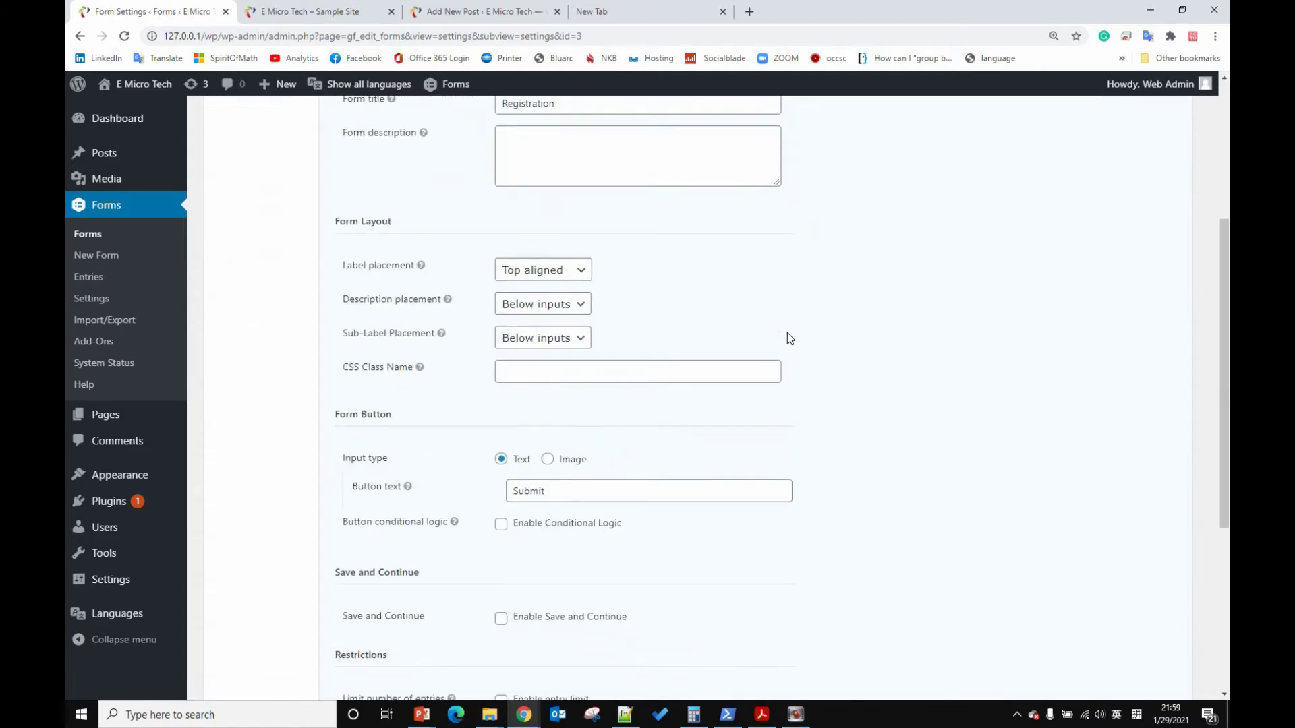
scroll(787, 333, "down", 4)
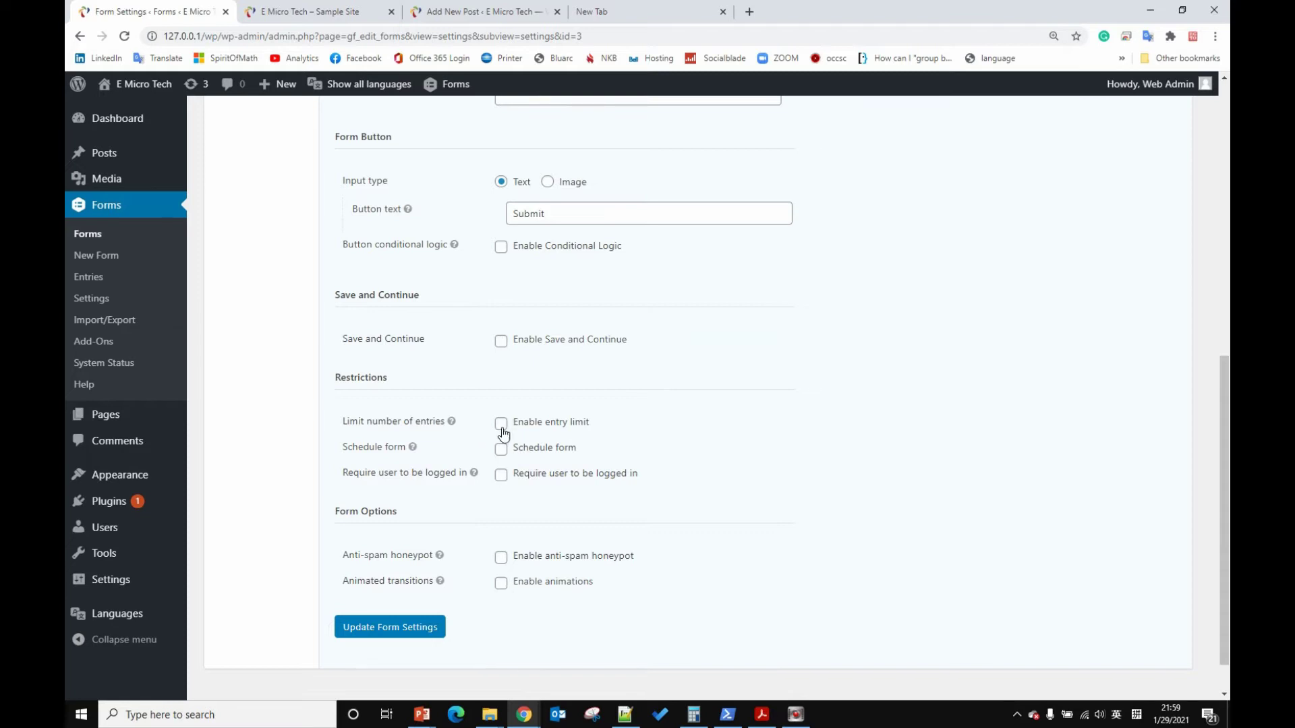
left_click(501, 424)
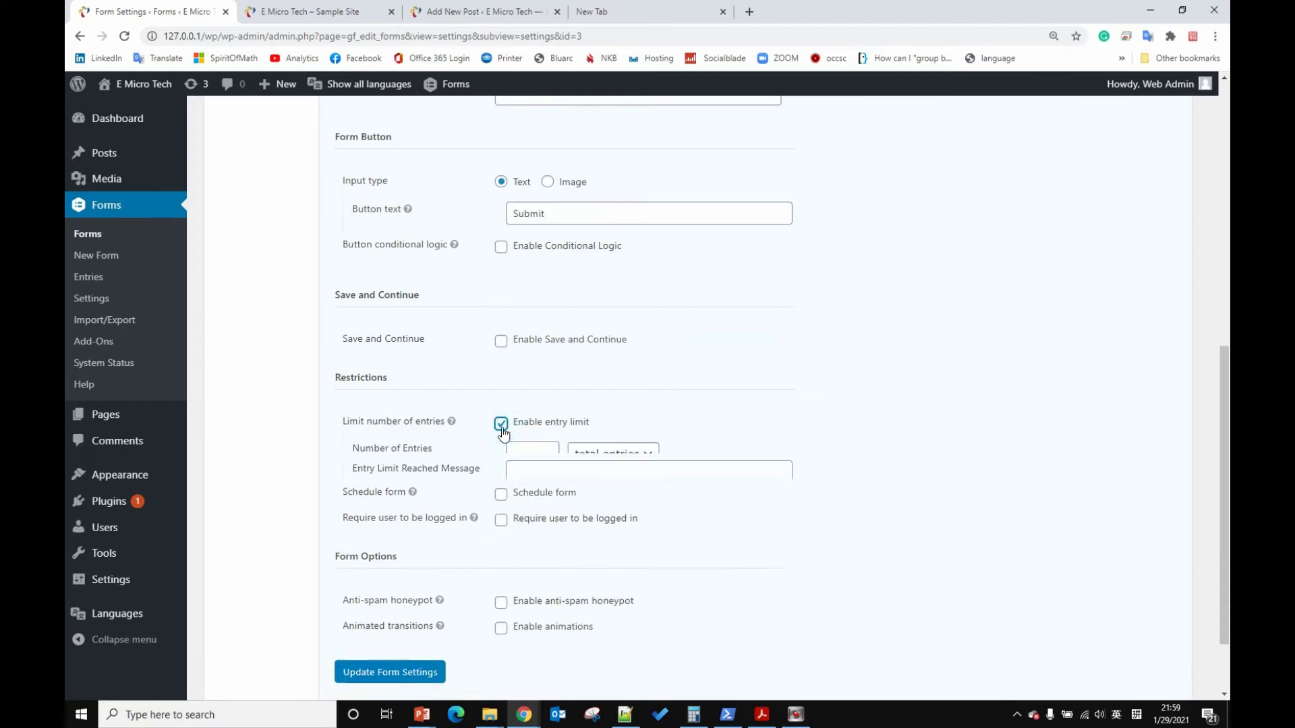
left_click(532, 456)
type("1")
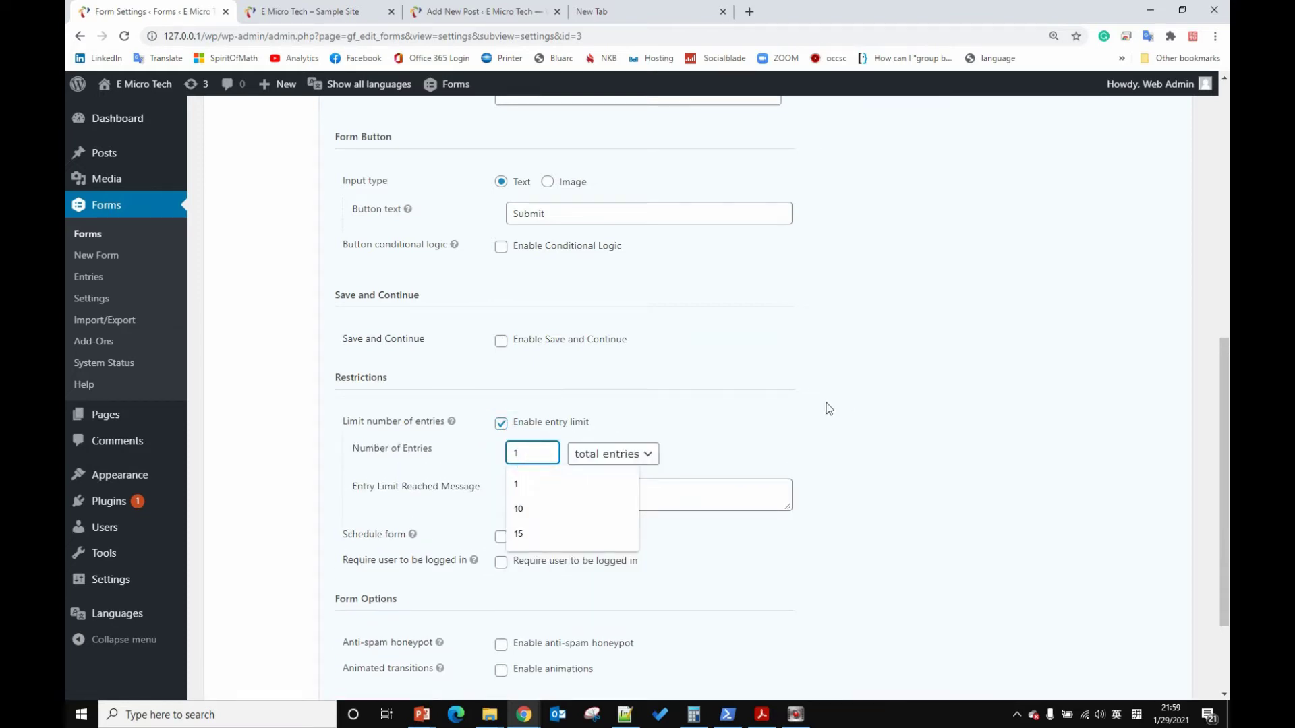
left_click(829, 408)
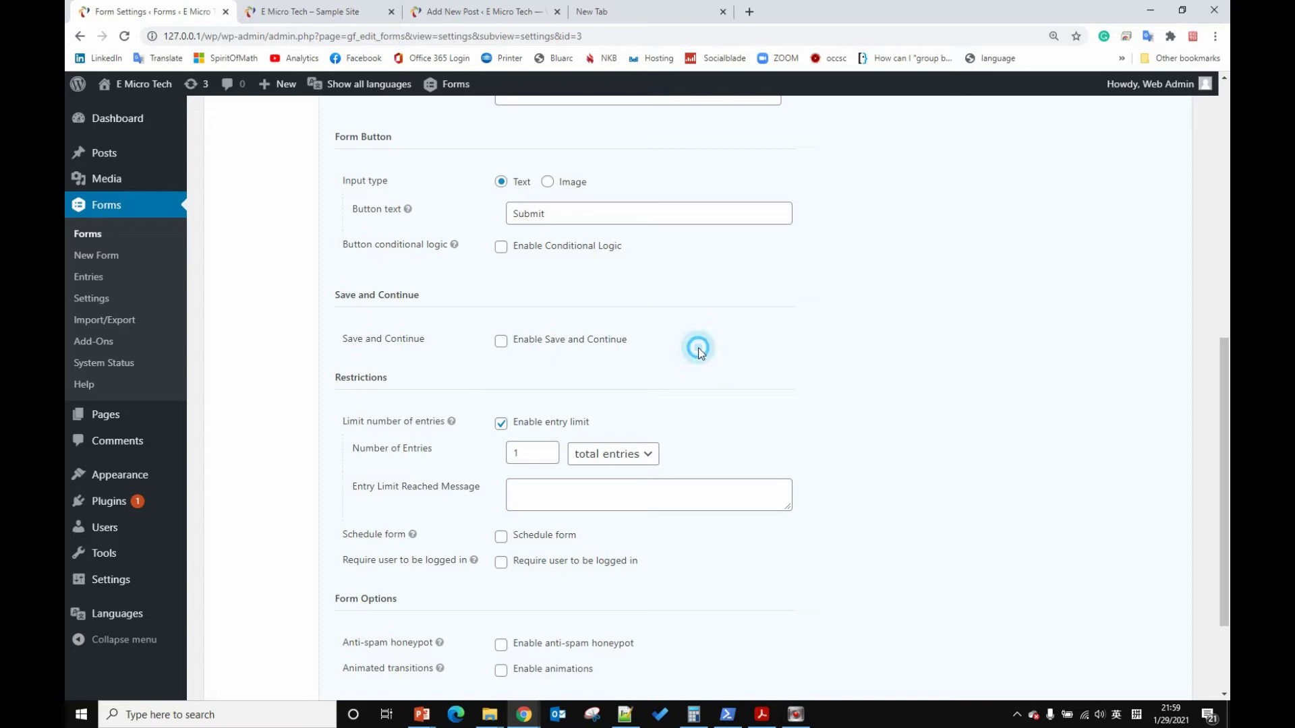
Create a new form titled 'Waiting list' in a separate browser tab
right_click(98, 257)
left_click(122, 267)
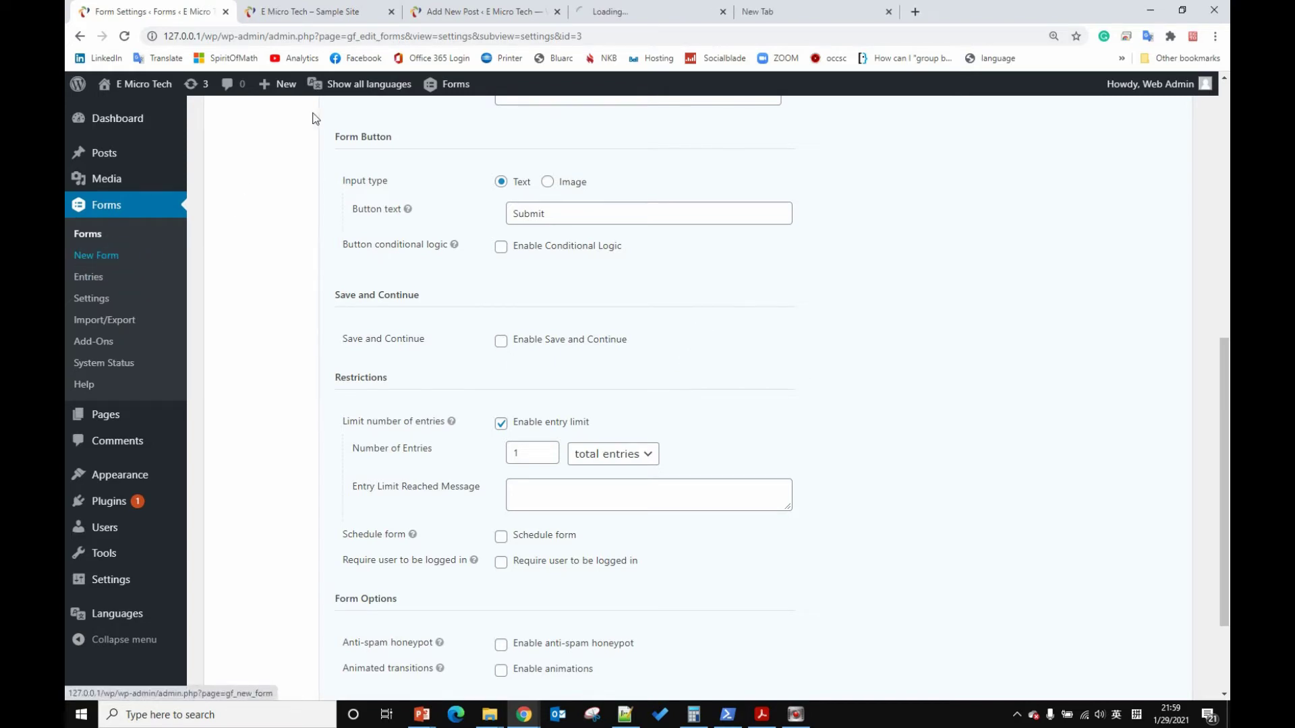
left_click(632, 11)
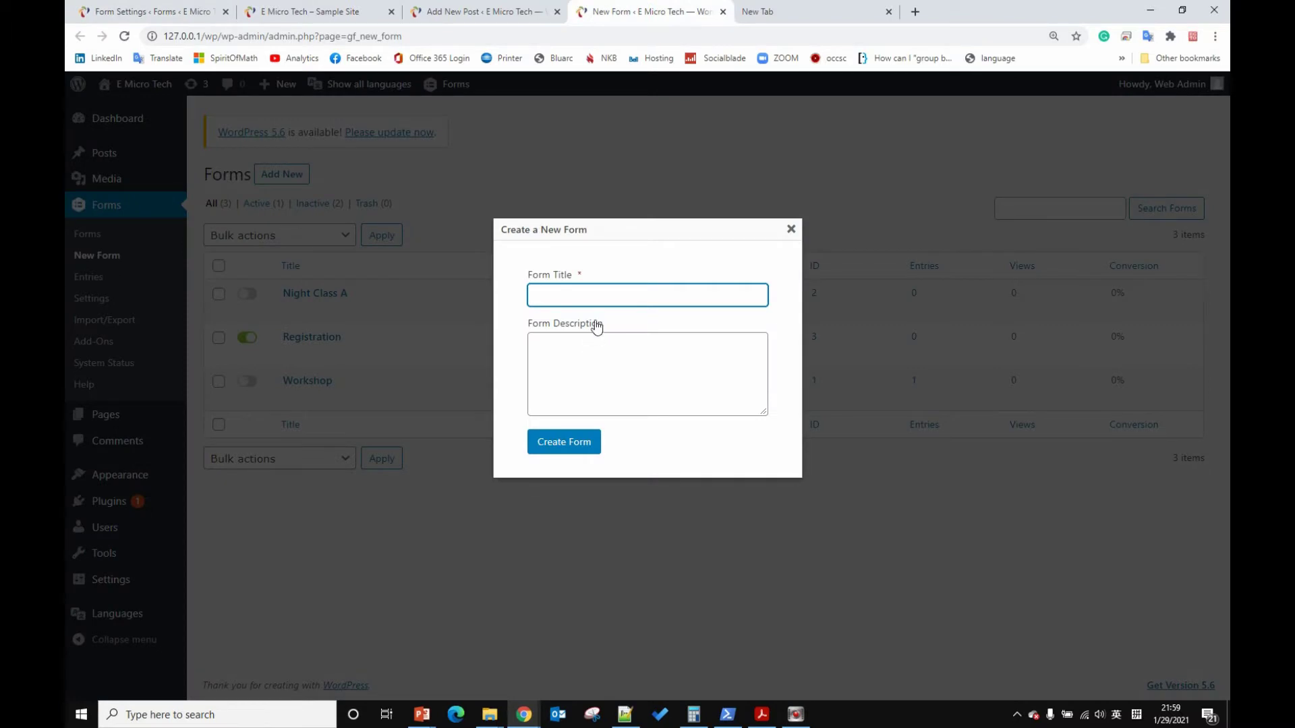
type("Wa")
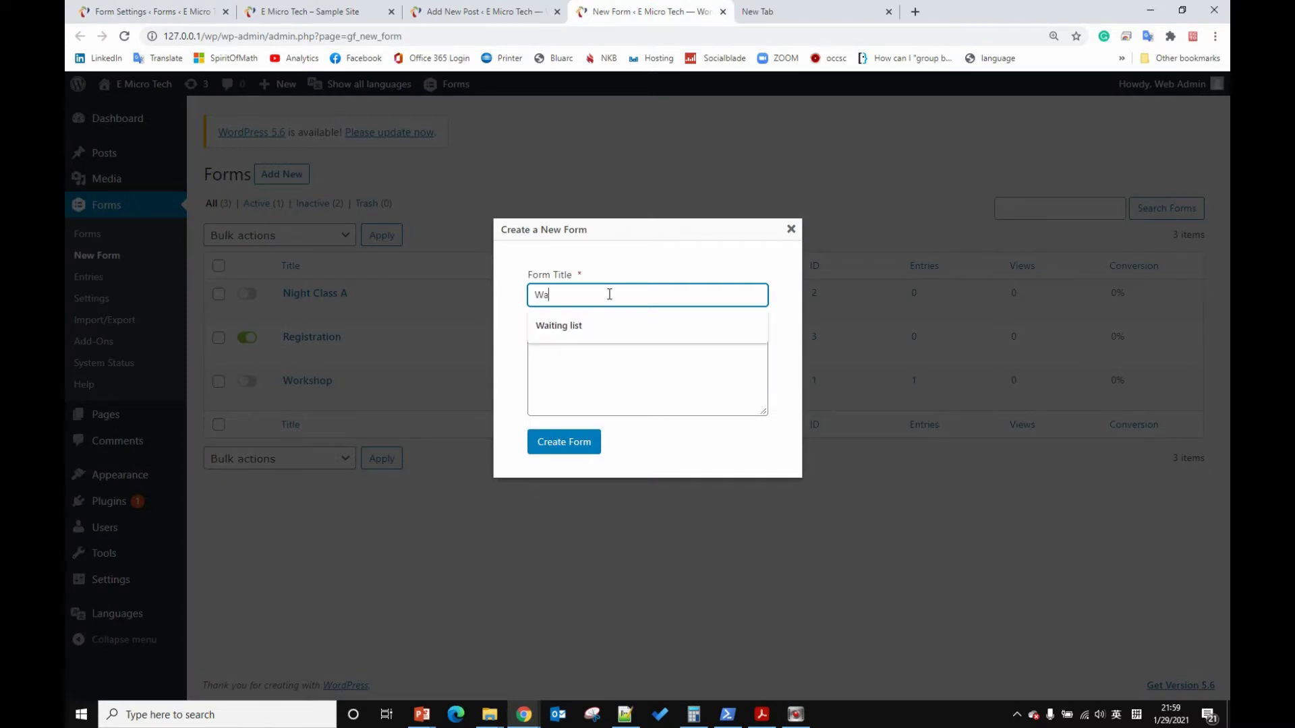
type("iting list")
left_click(594, 443)
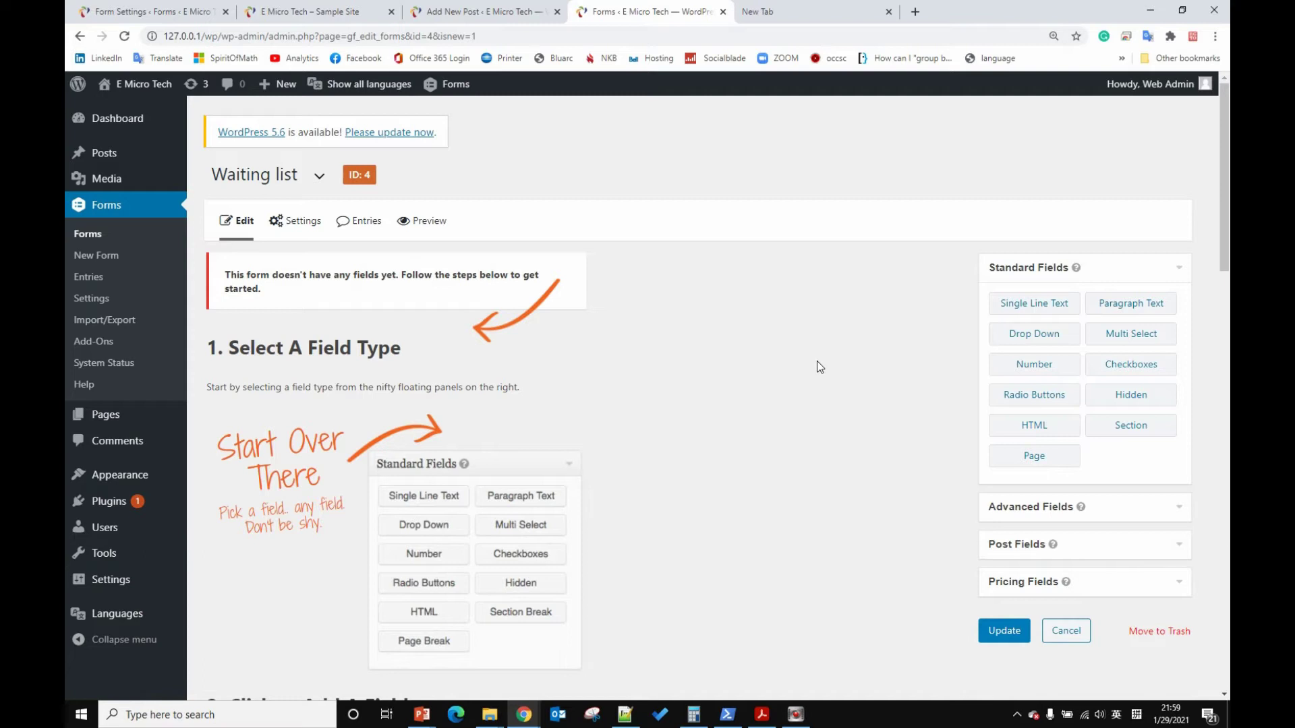
Add Name and Phone advanced fields to the Waiting list form and save it
scroll(817, 362, "down", 2)
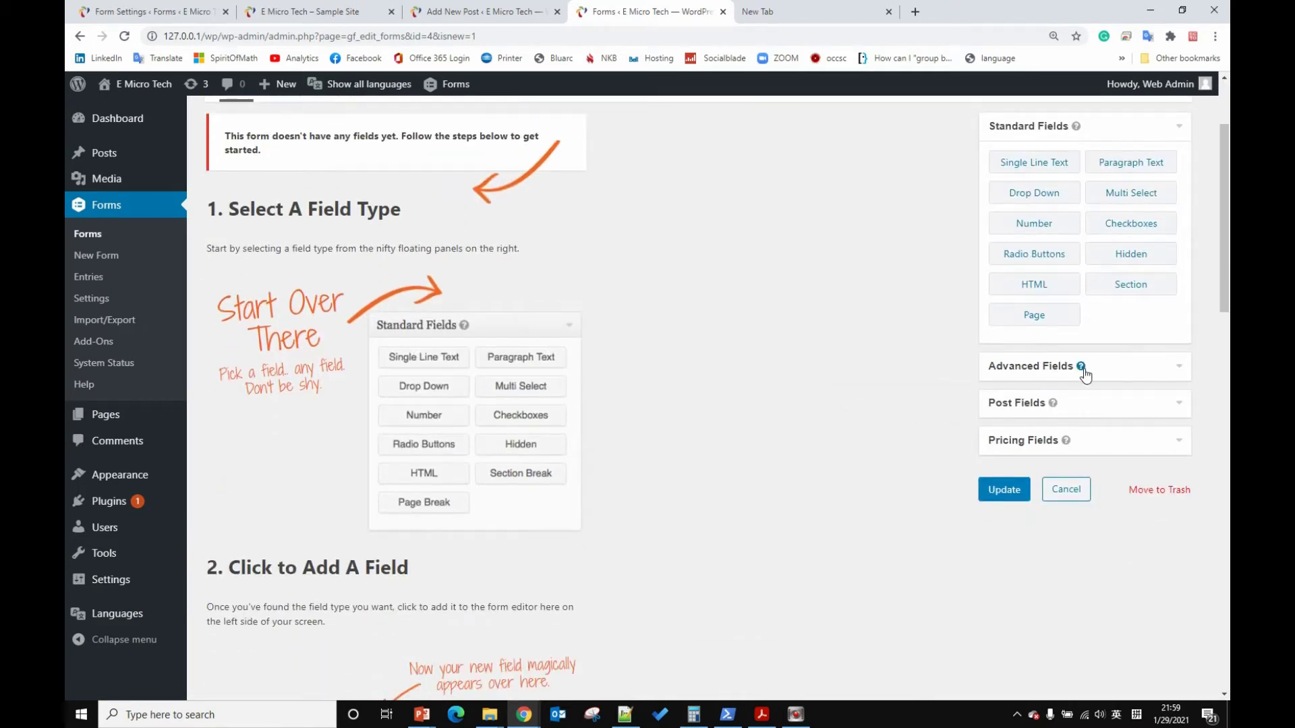
scroll(1082, 374, "up", 1)
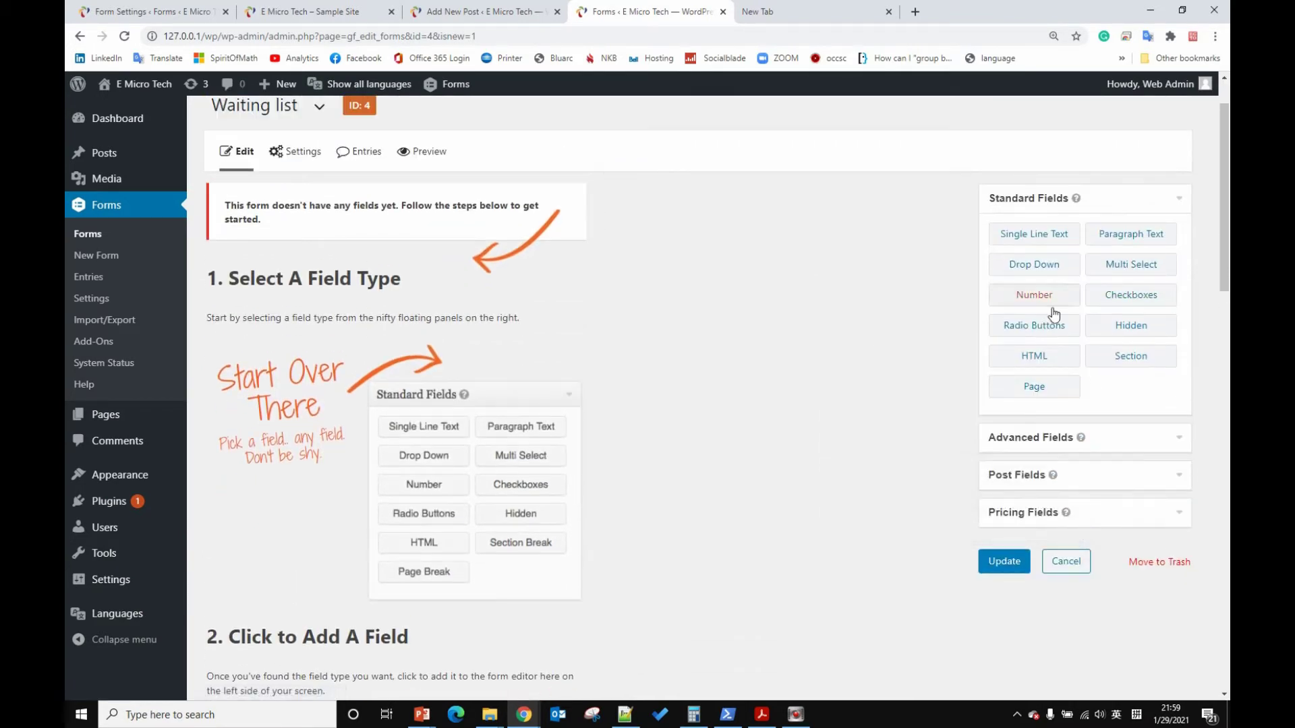
left_click(1099, 442)
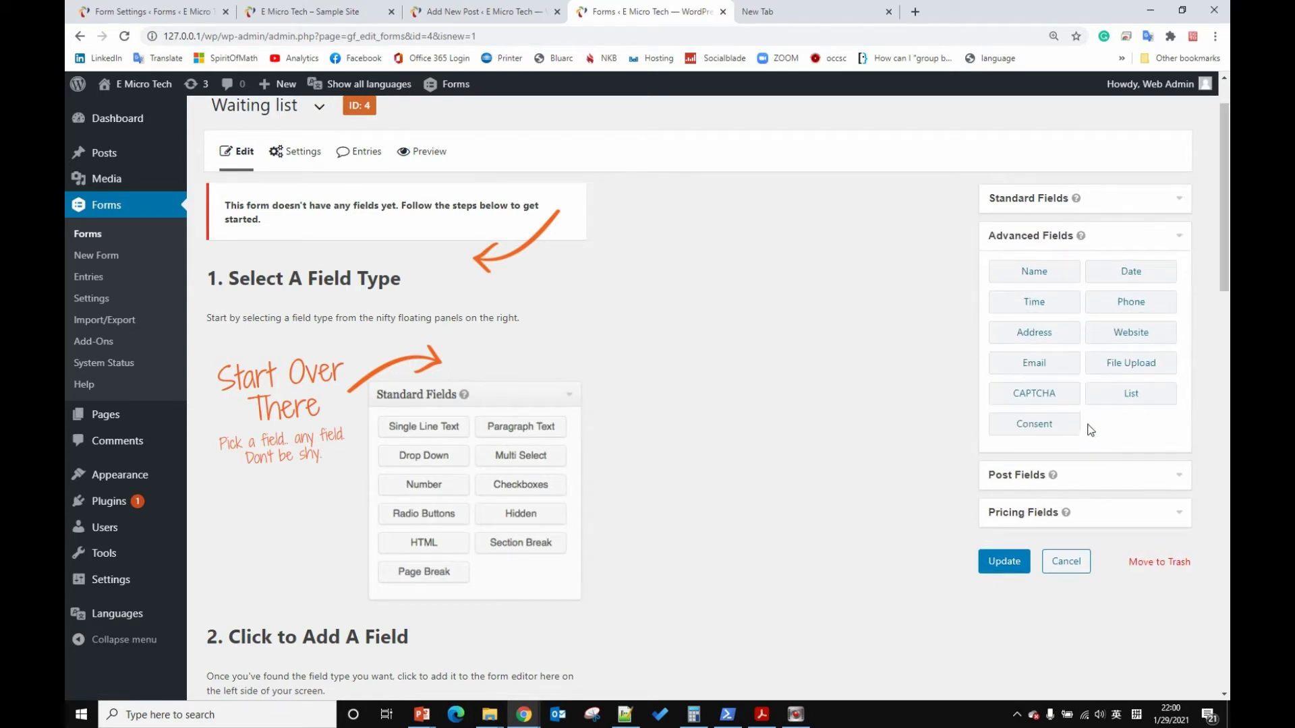
left_click(1130, 337)
left_click(1030, 265)
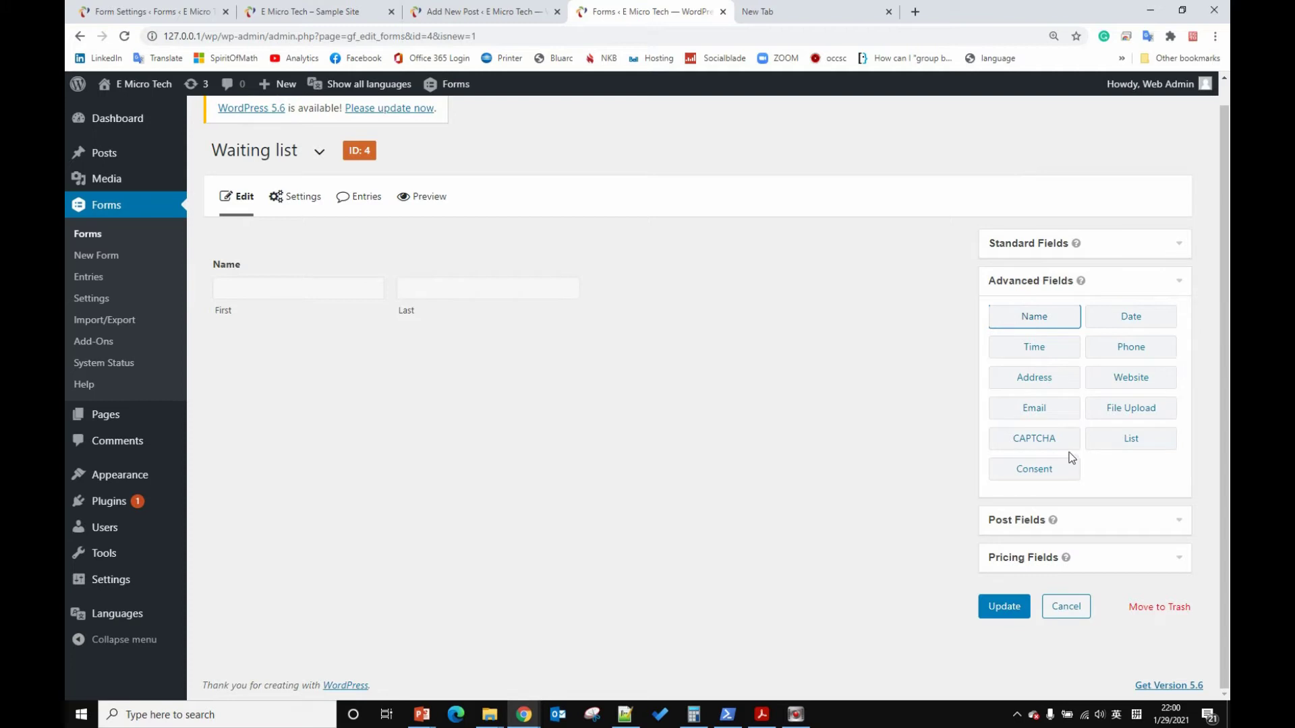
left_click(1115, 358)
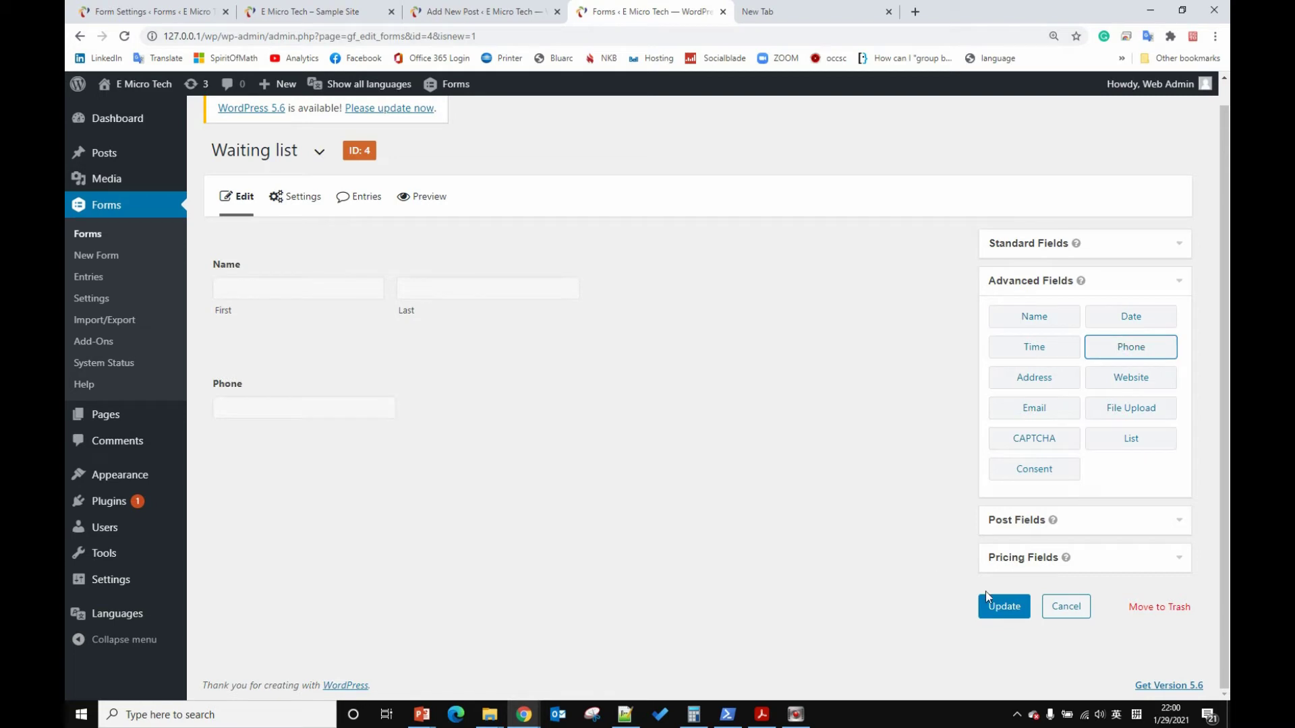
left_click(993, 608)
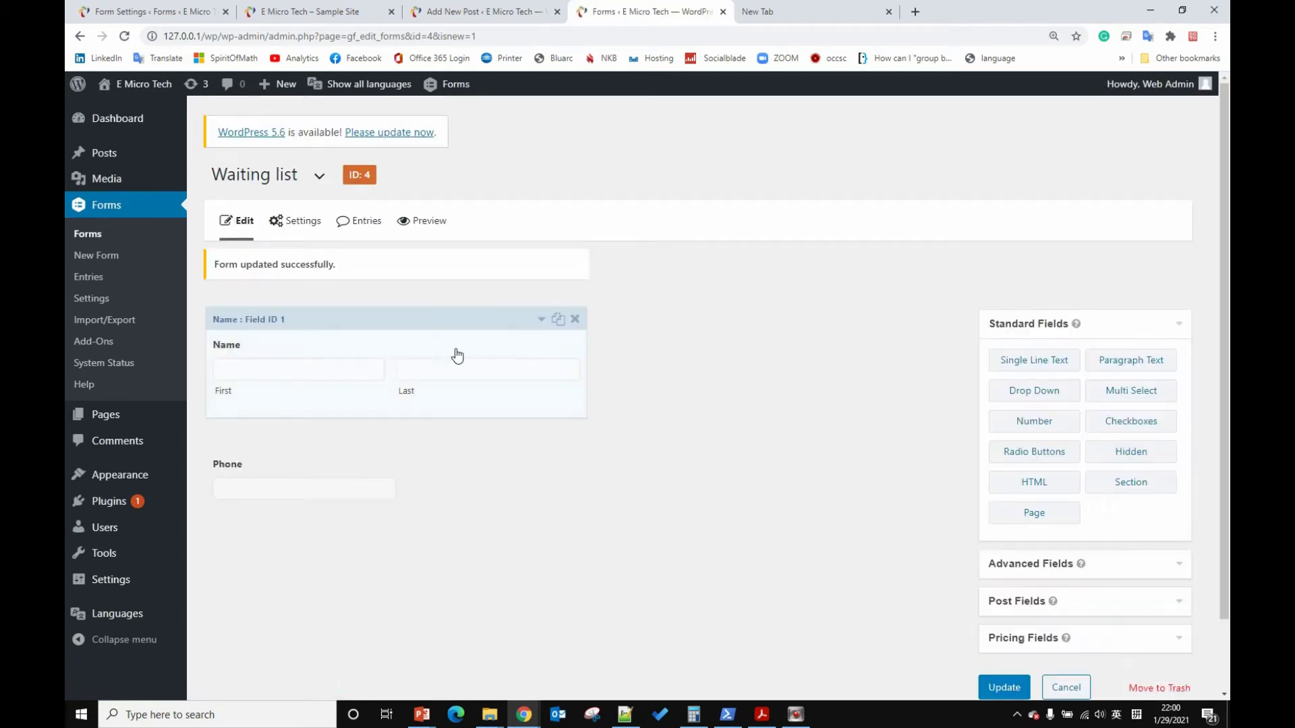
left_click(1069, 566)
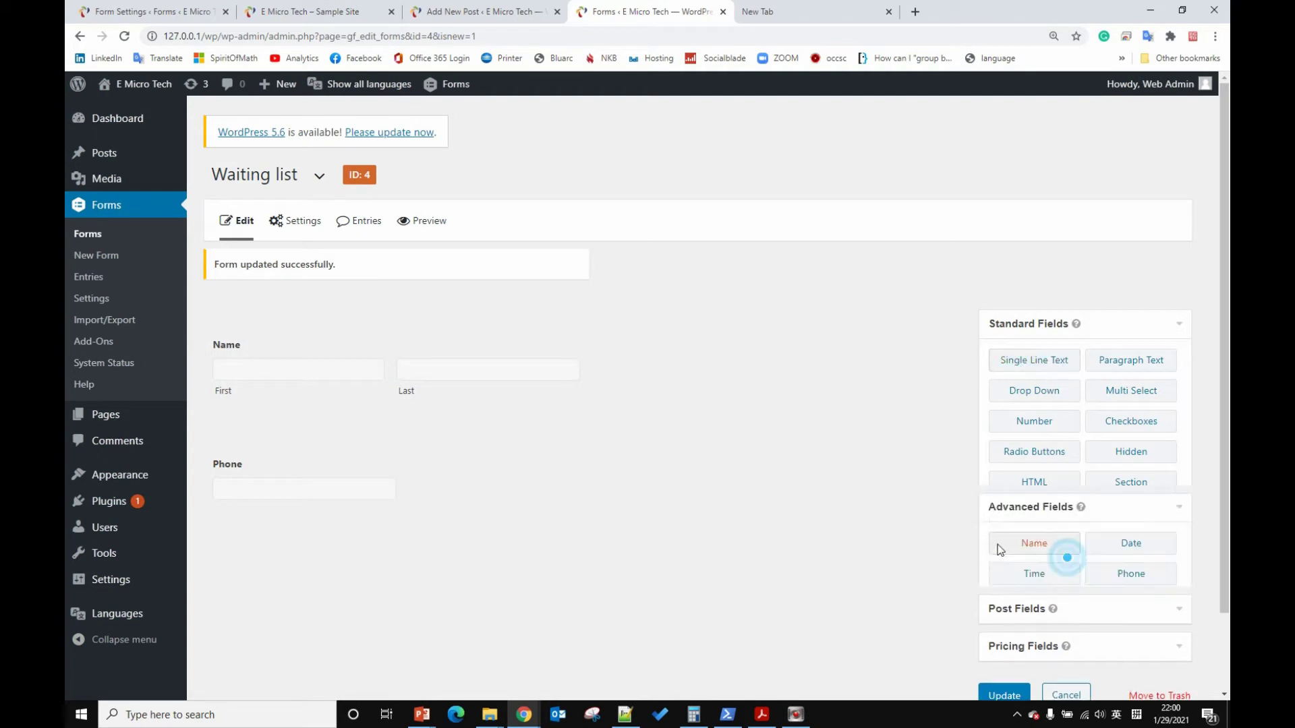
Save the Registration form's settings, keeping the 1-entry limit
left_click(494, 11)
left_click(303, 13)
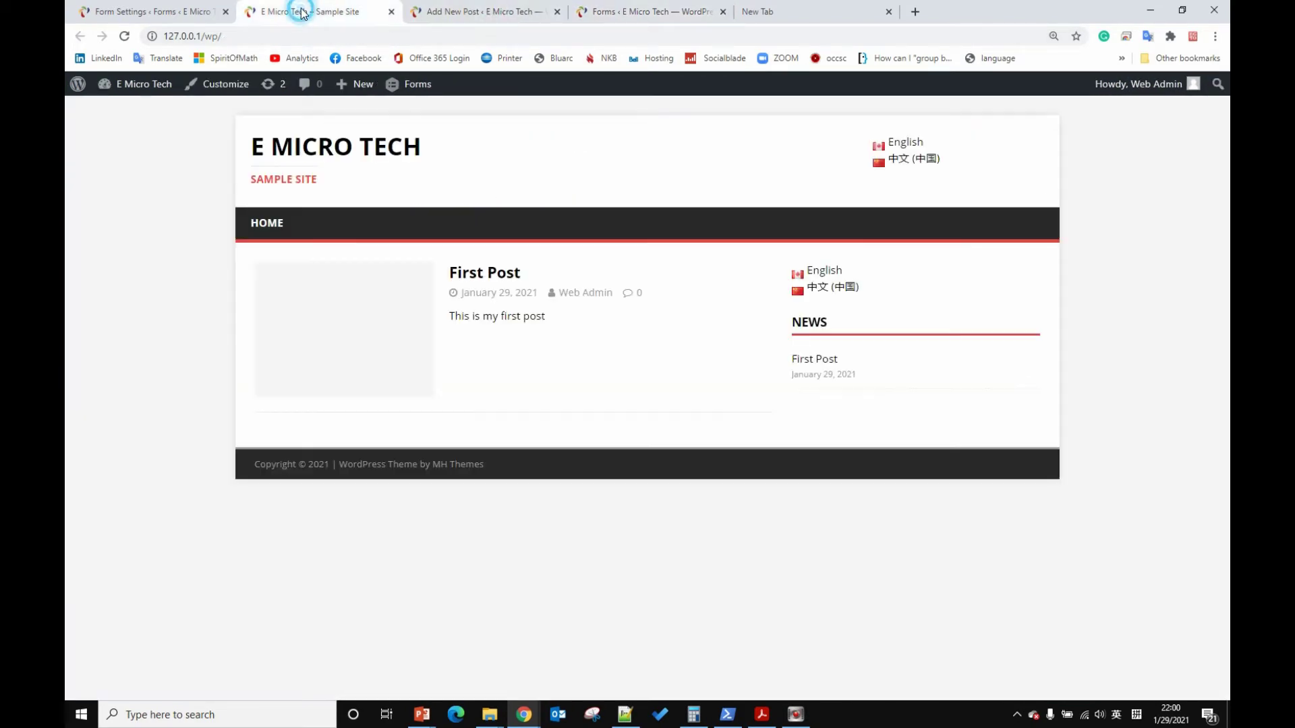
left_click(149, 11)
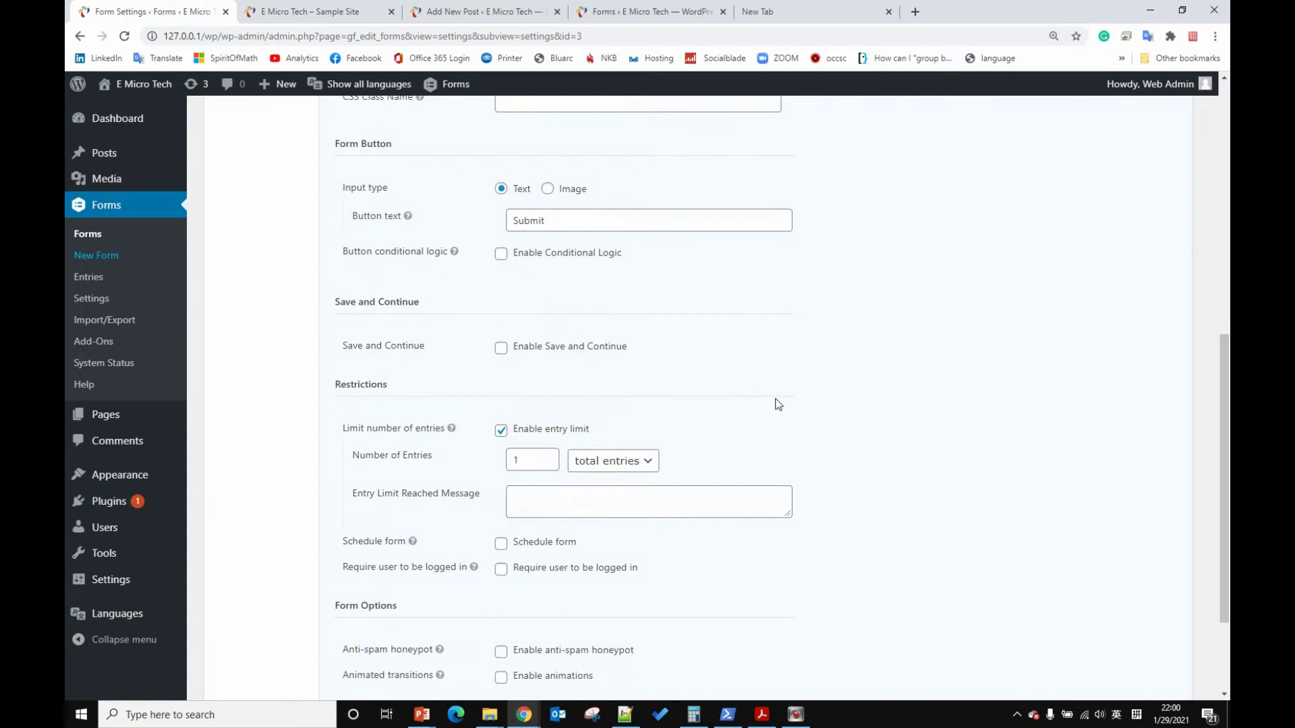
scroll(477, 277, "up", 8)
left_click(227, 223)
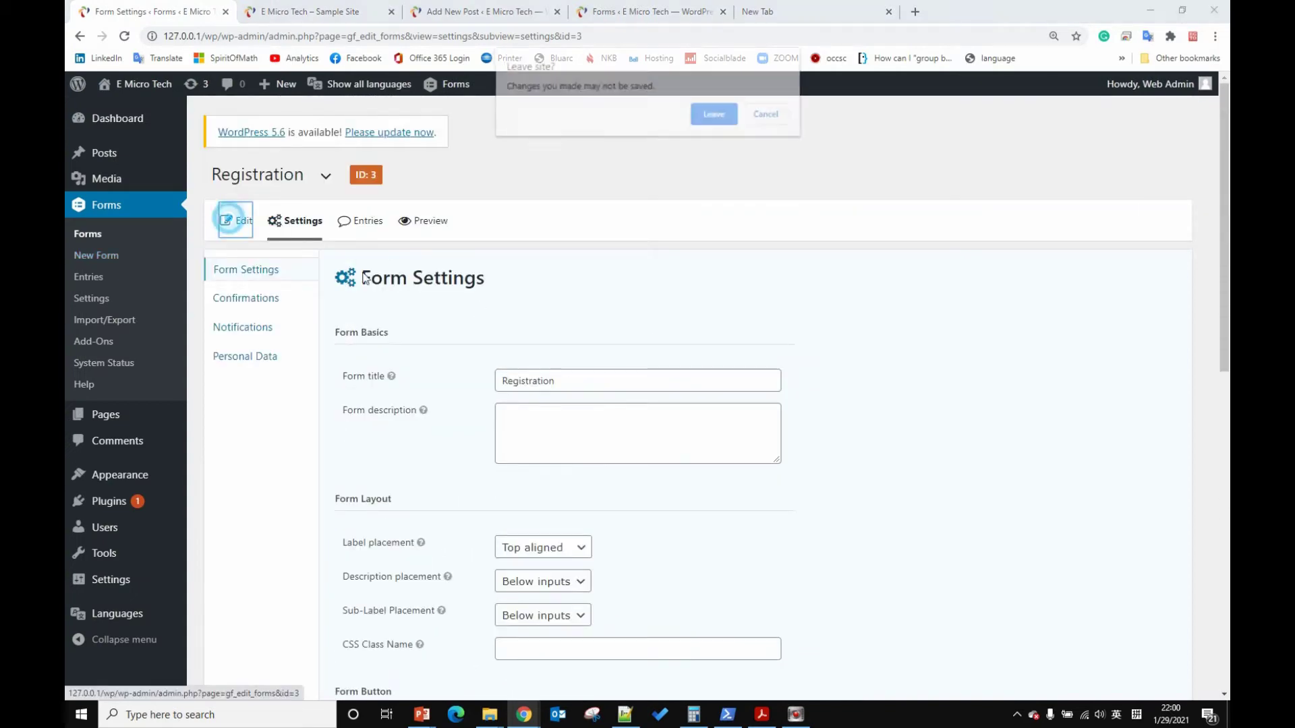
left_click(767, 114)
scroll(801, 399, "down", 9)
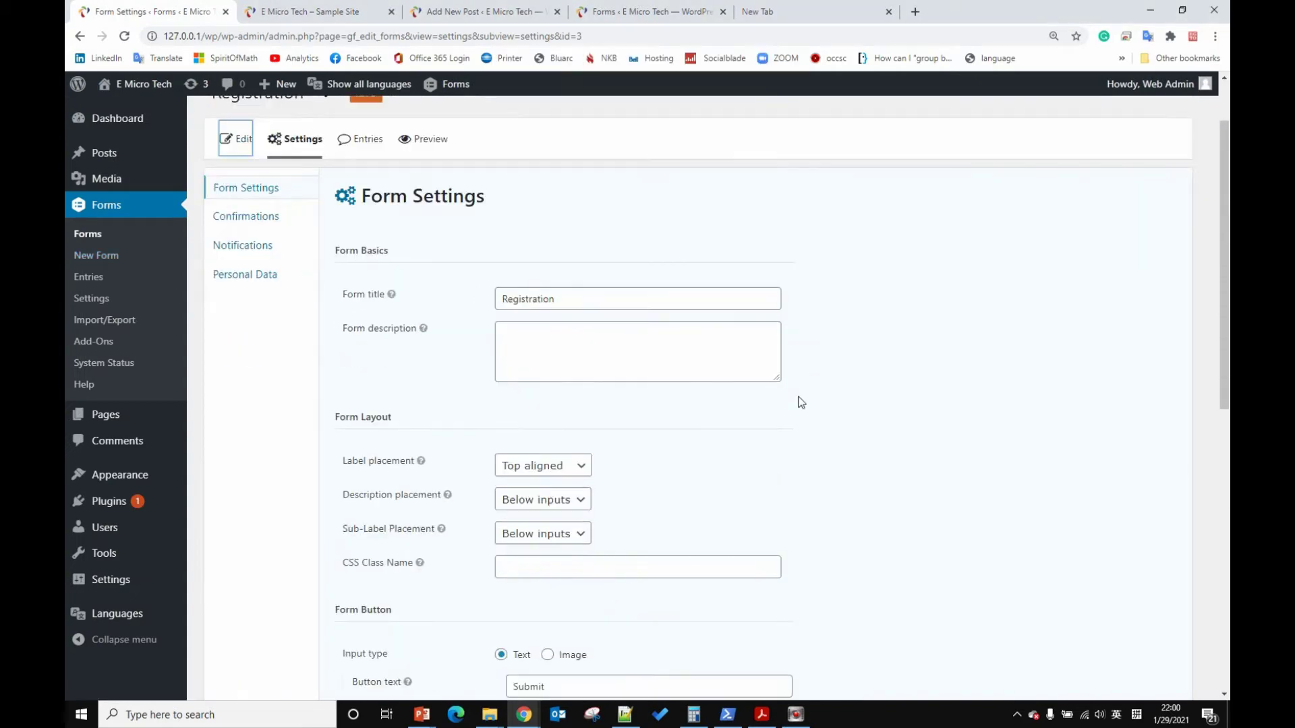
left_click(390, 647)
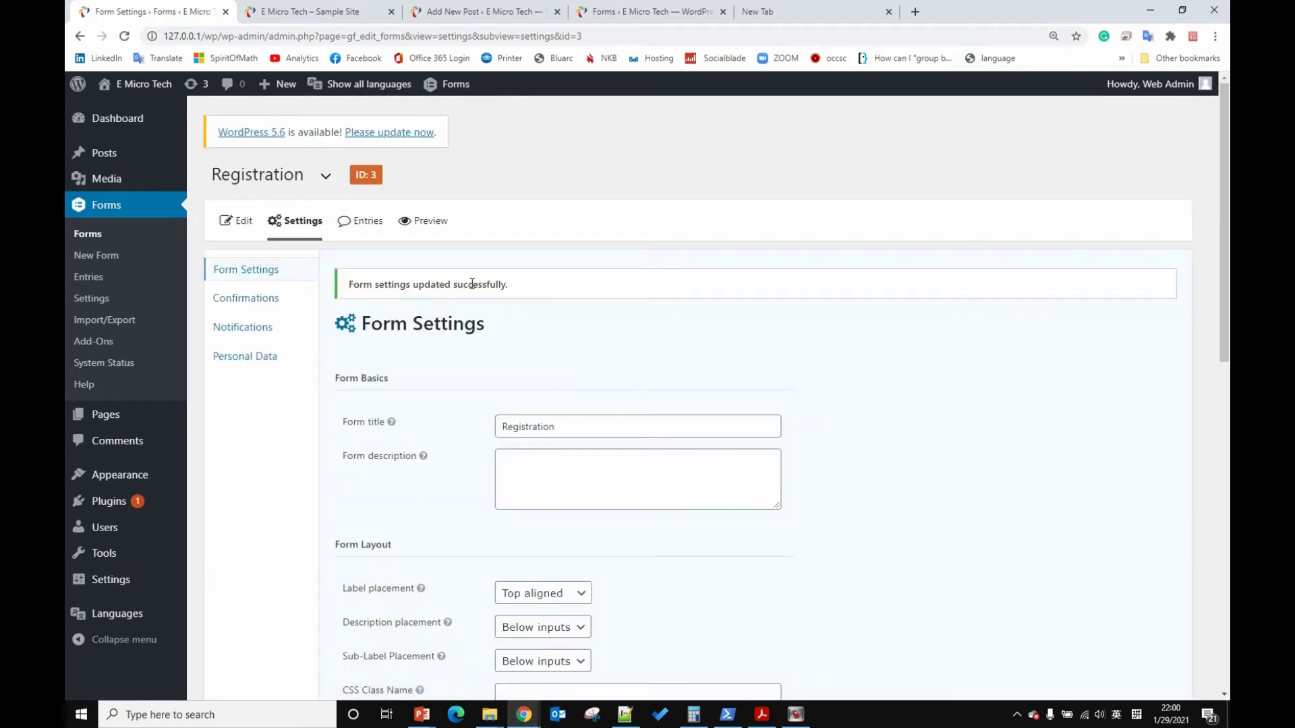
Review the Registration form's fields, then return to the Waiting list form
left_click(240, 220)
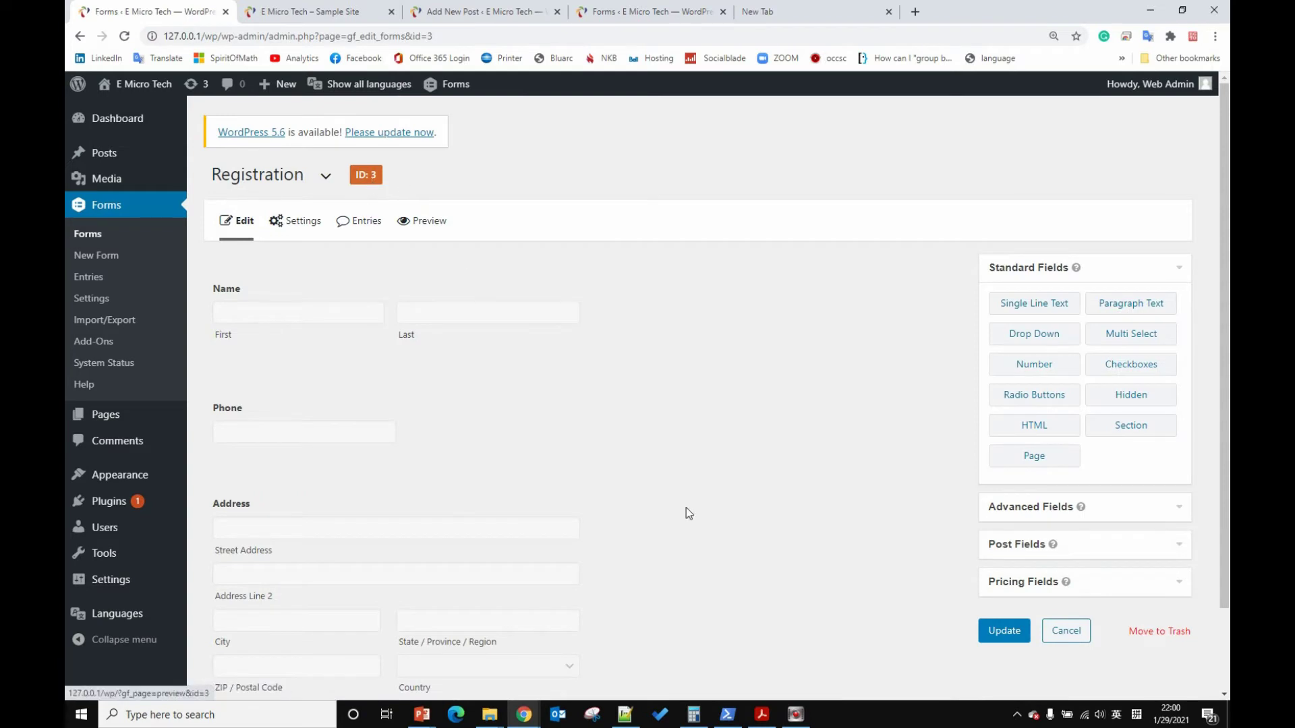
scroll(686, 507, "down", 1)
mouse_move(263, 232)
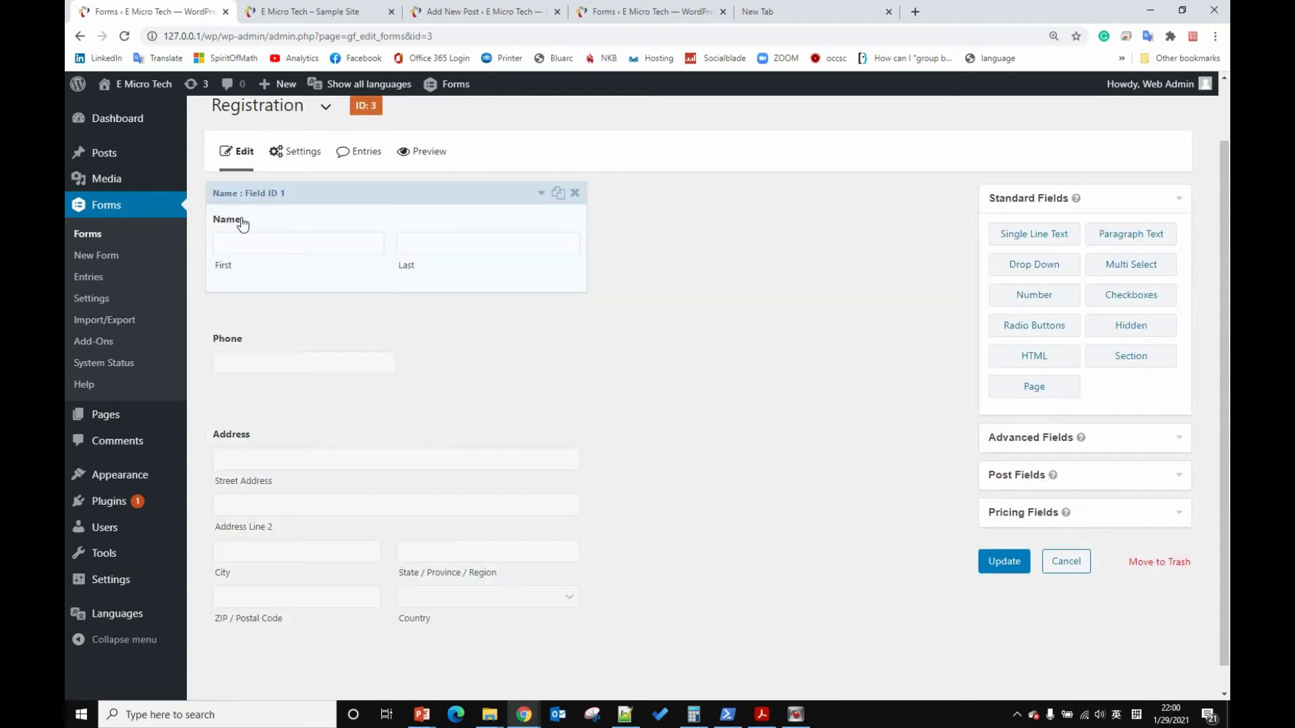
mouse_move(247, 453)
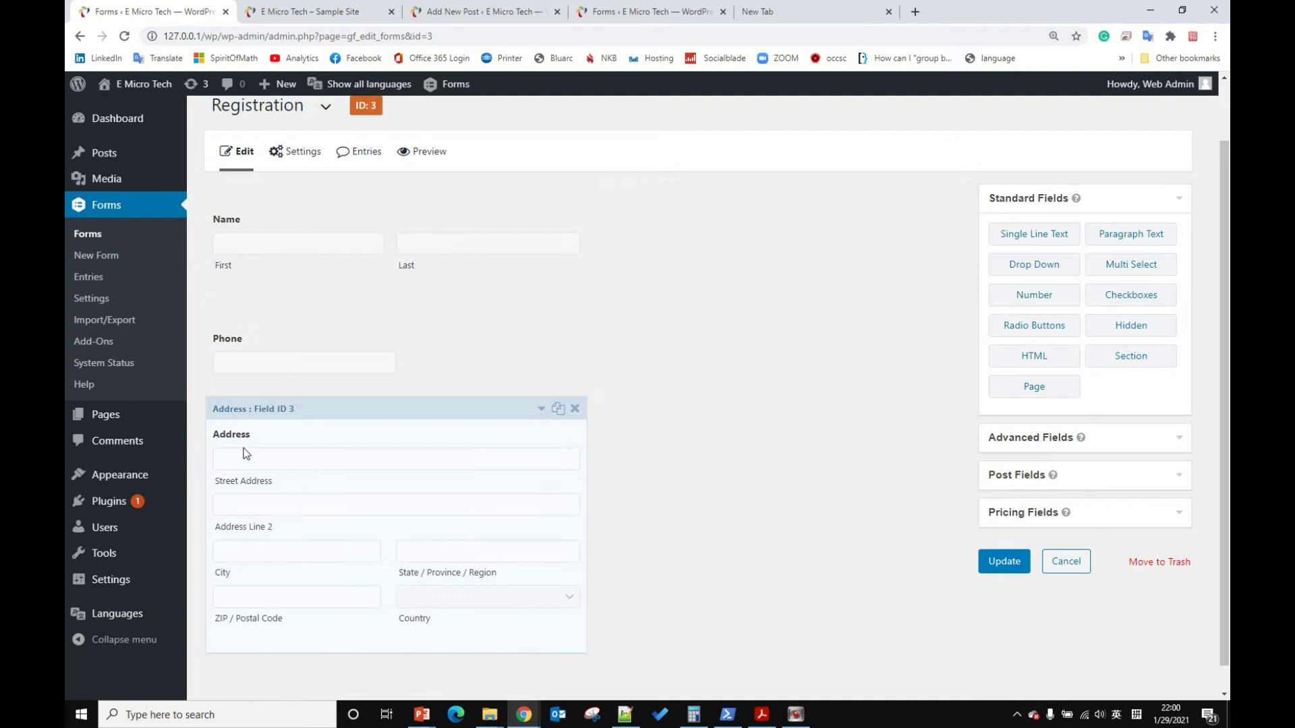
scroll(736, 507, "down", 1)
scroll(733, 503, "up", 2)
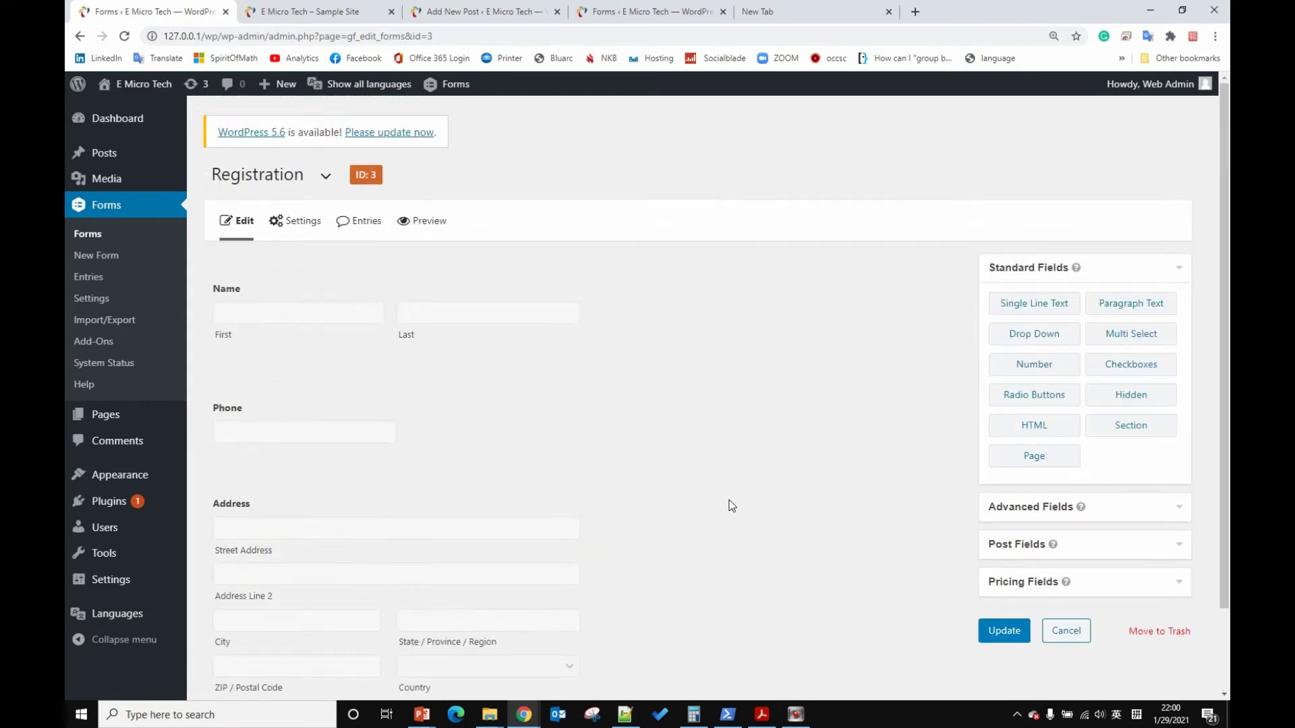
scroll(731, 505, "down", 1)
scroll(728, 506, "up", 1)
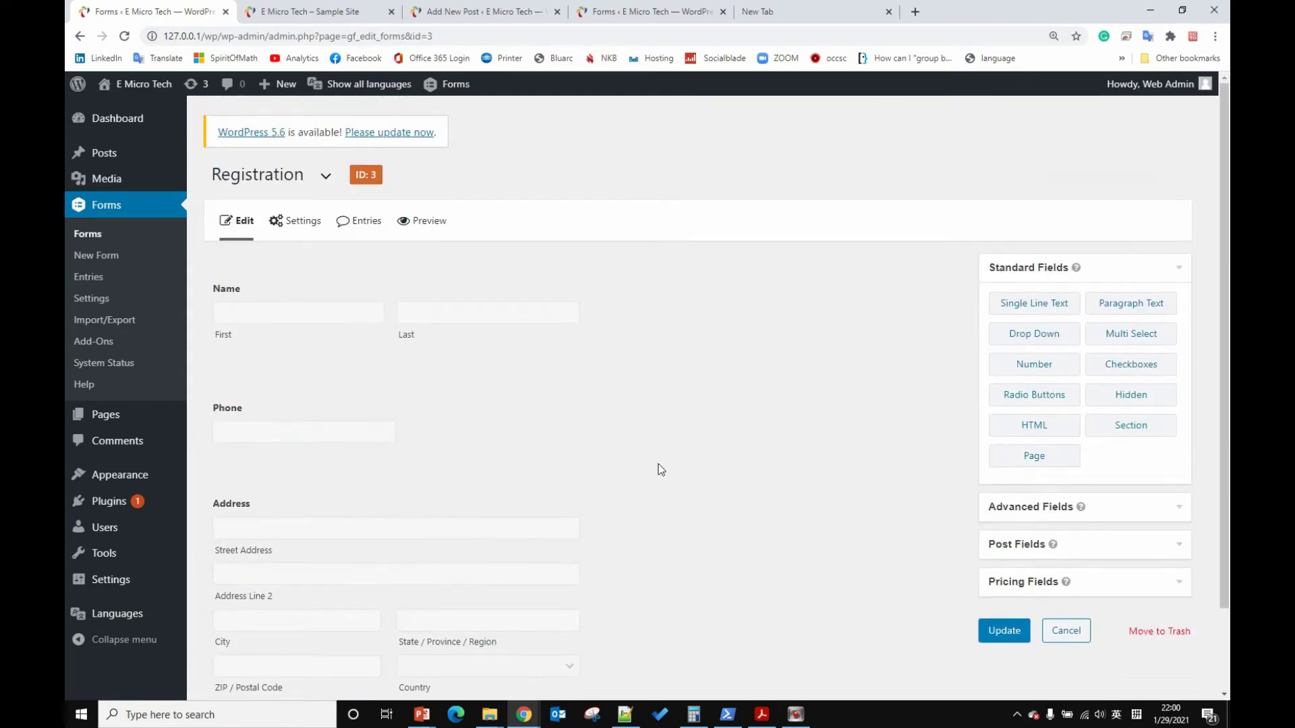
left_click(302, 217)
left_click(657, 12)
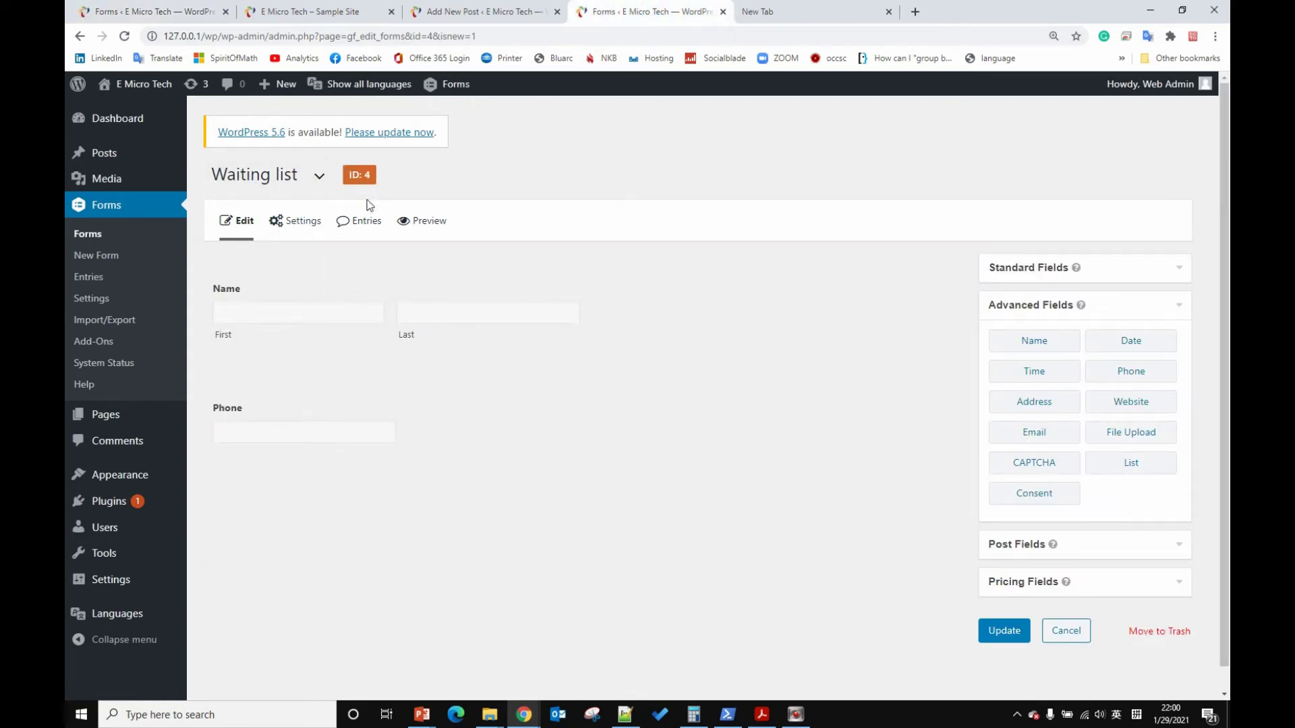
Scroll the Registration settings down to Restrictions, showing the 1 total entries limit
left_click(331, 11)
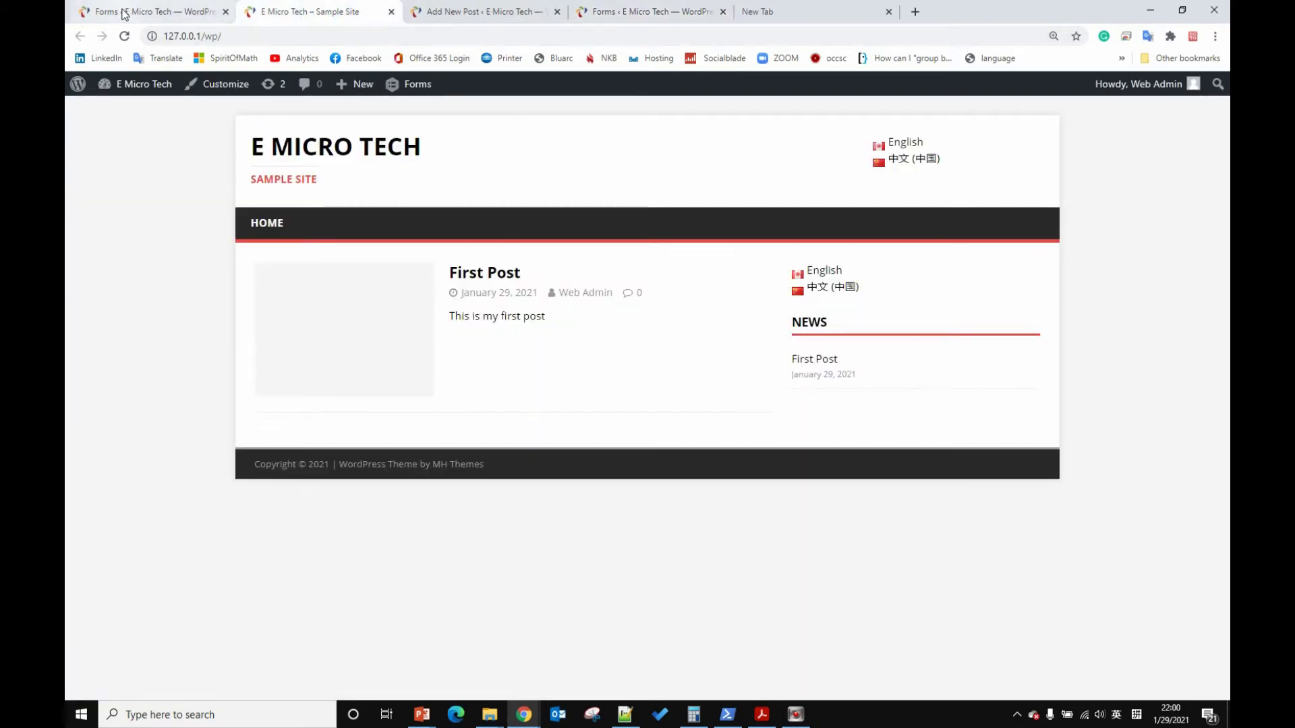
left_click(124, 13)
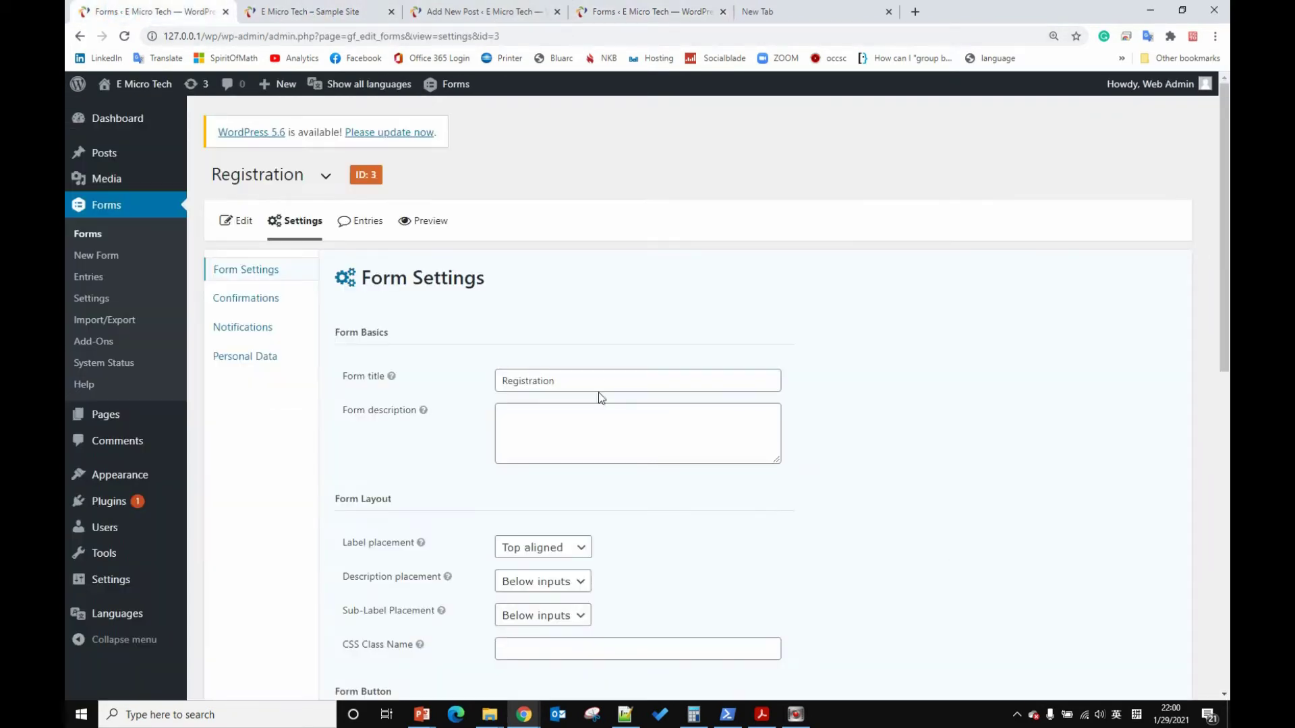
left_click(307, 223)
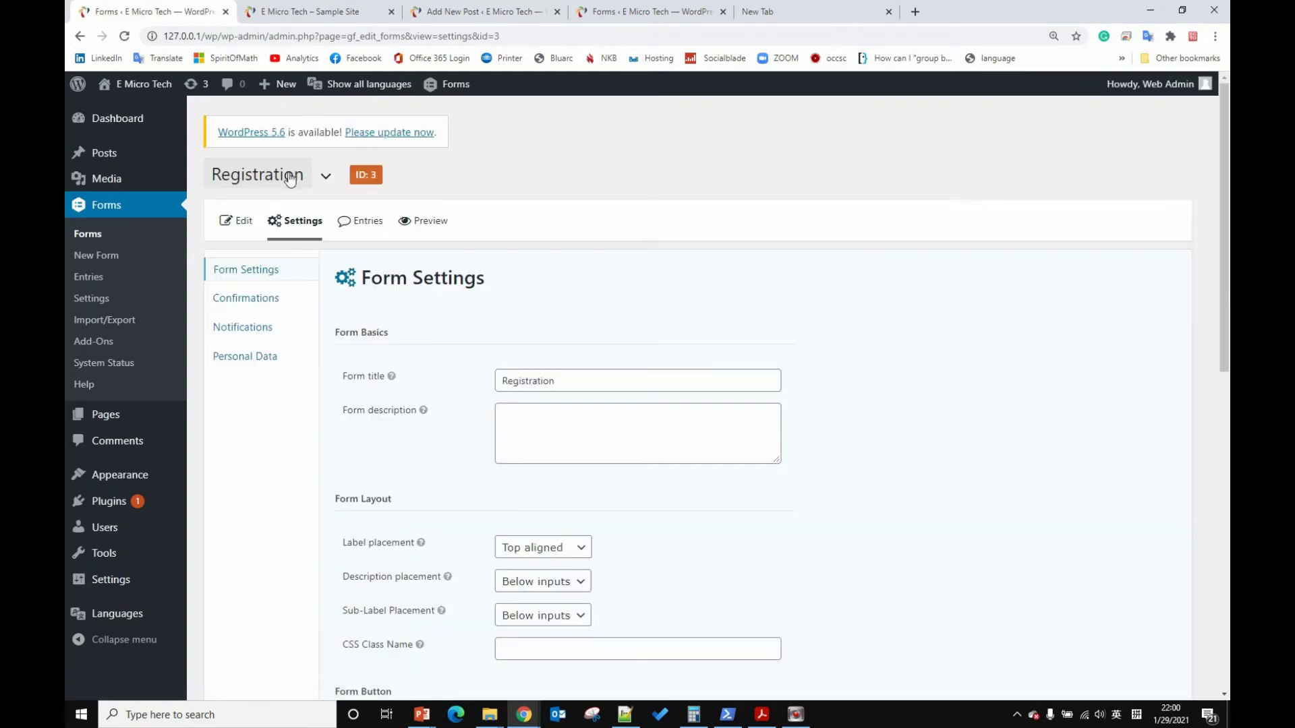
scroll(769, 416, "down", 1)
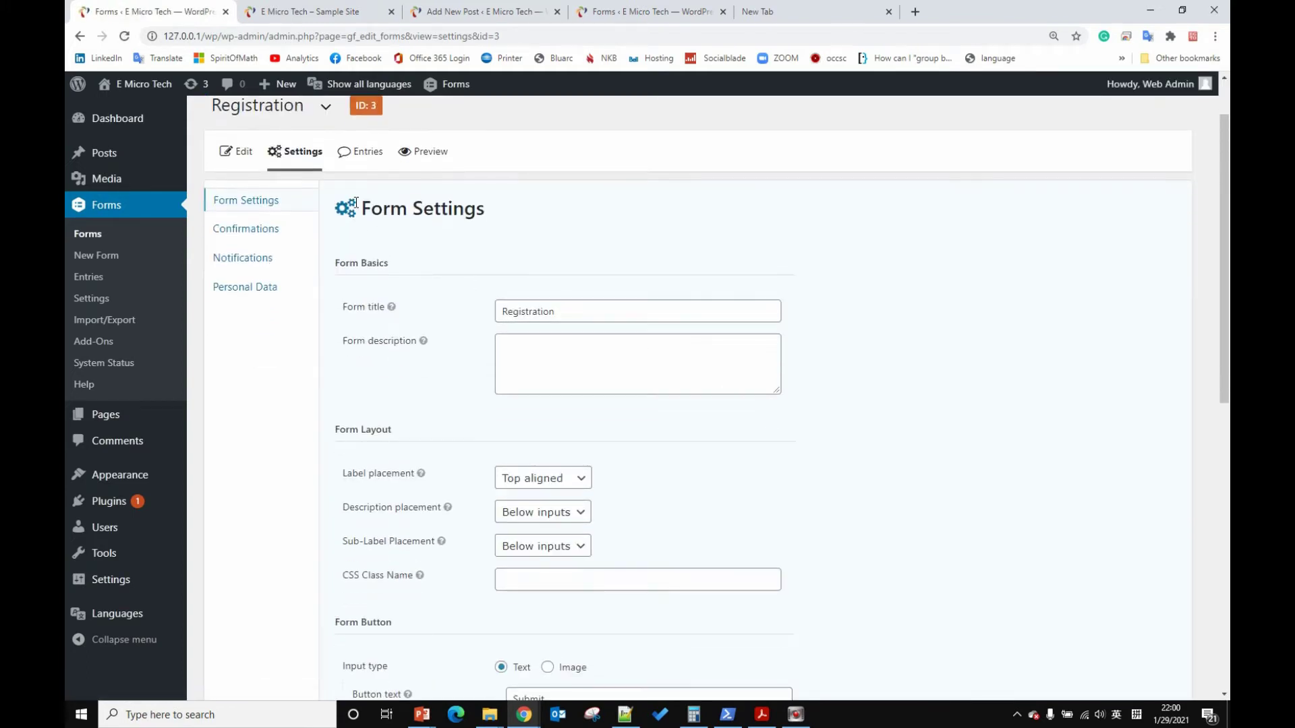
mouse_move(302, 155)
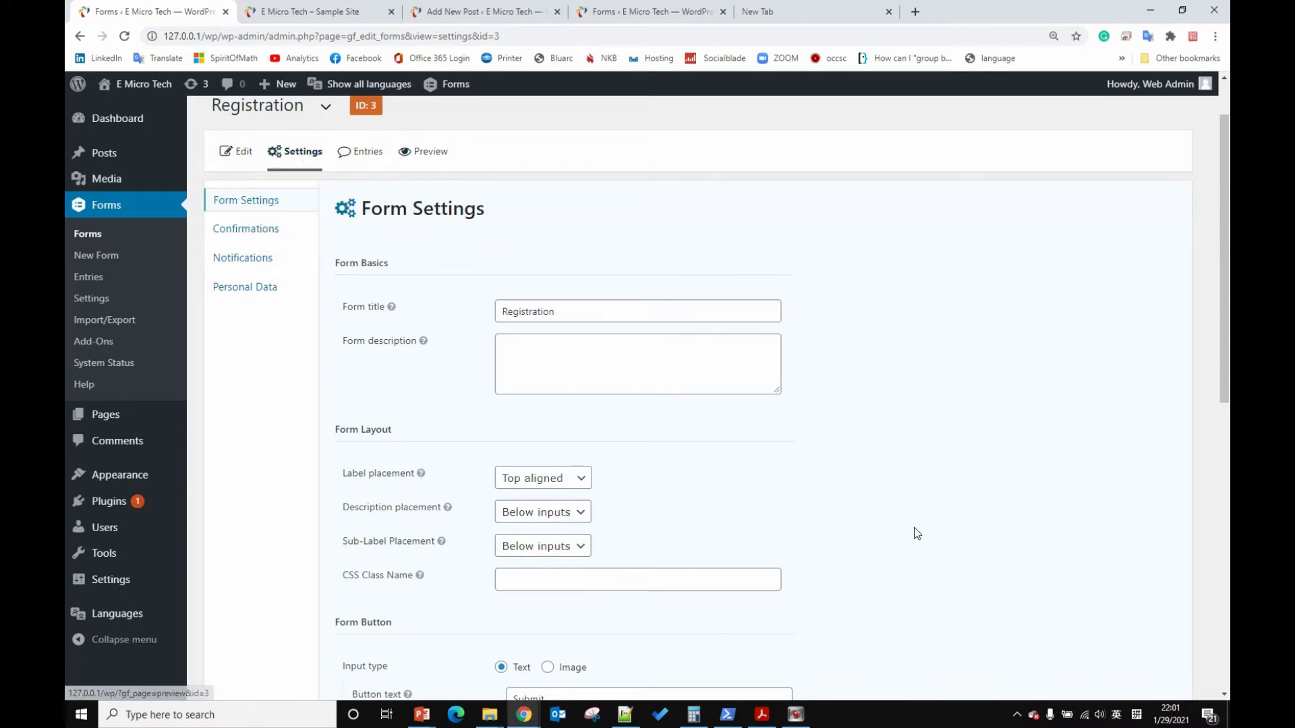
scroll(913, 527, "down", 8)
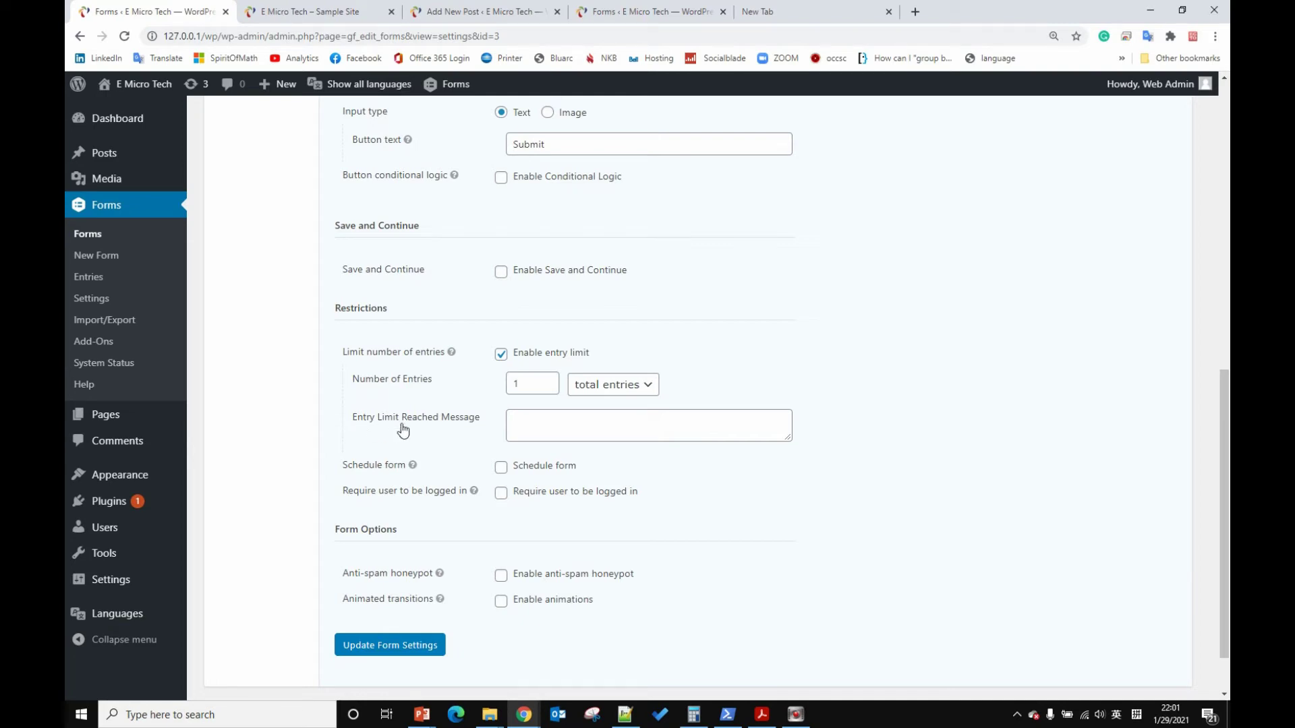
Write the limit message 'Sorry all the spots are full, do you want to put your name on the waiting list?'
left_click(575, 433)
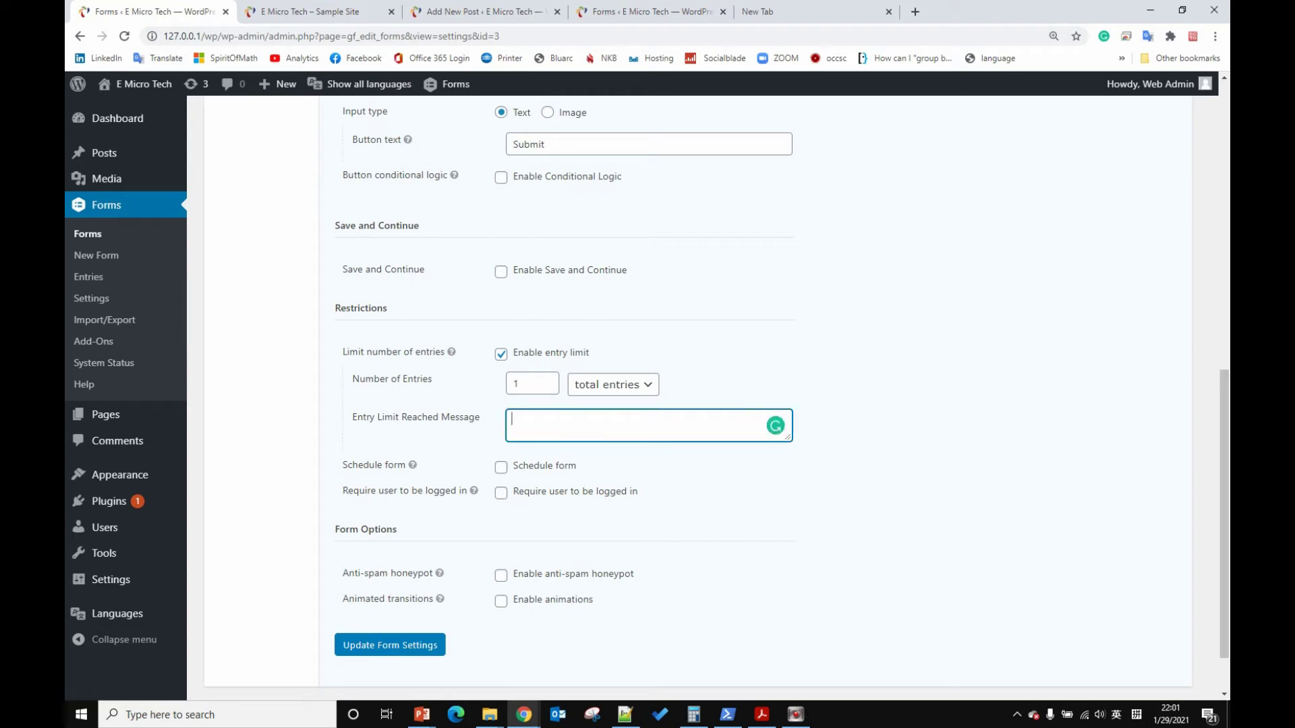
key("alt+Tab")
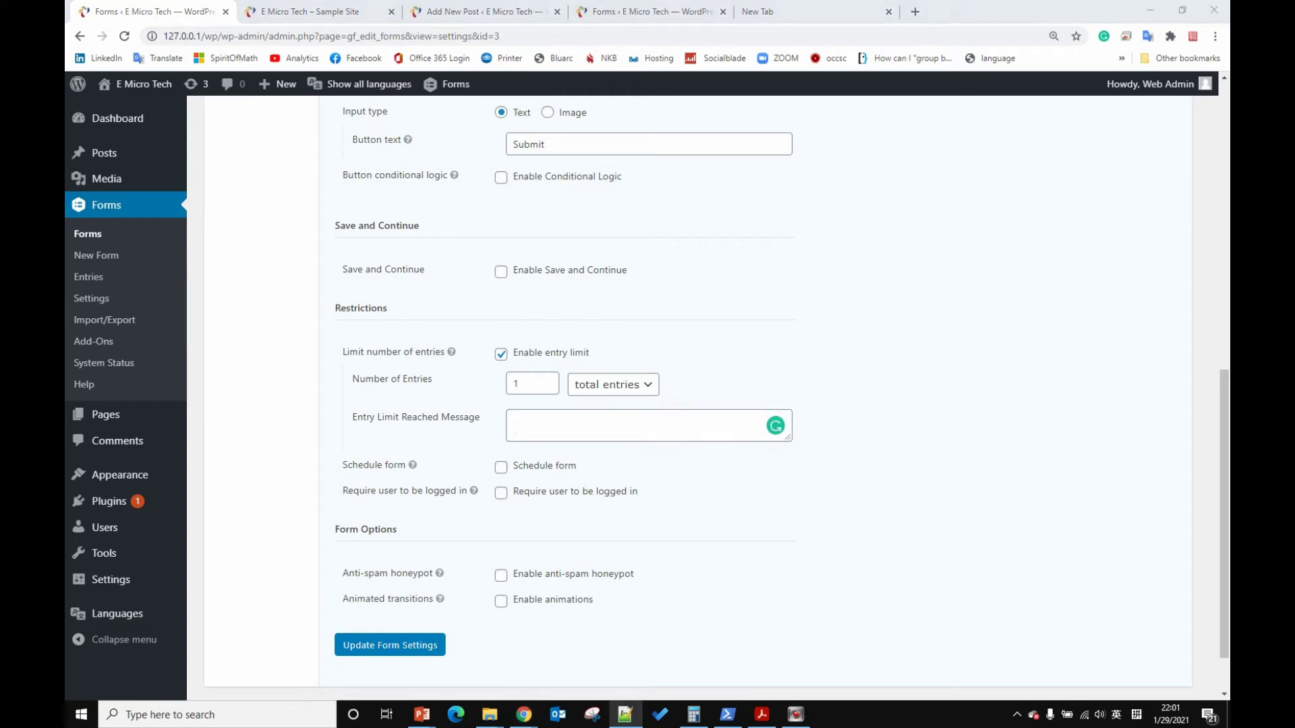
left_click(579, 425)
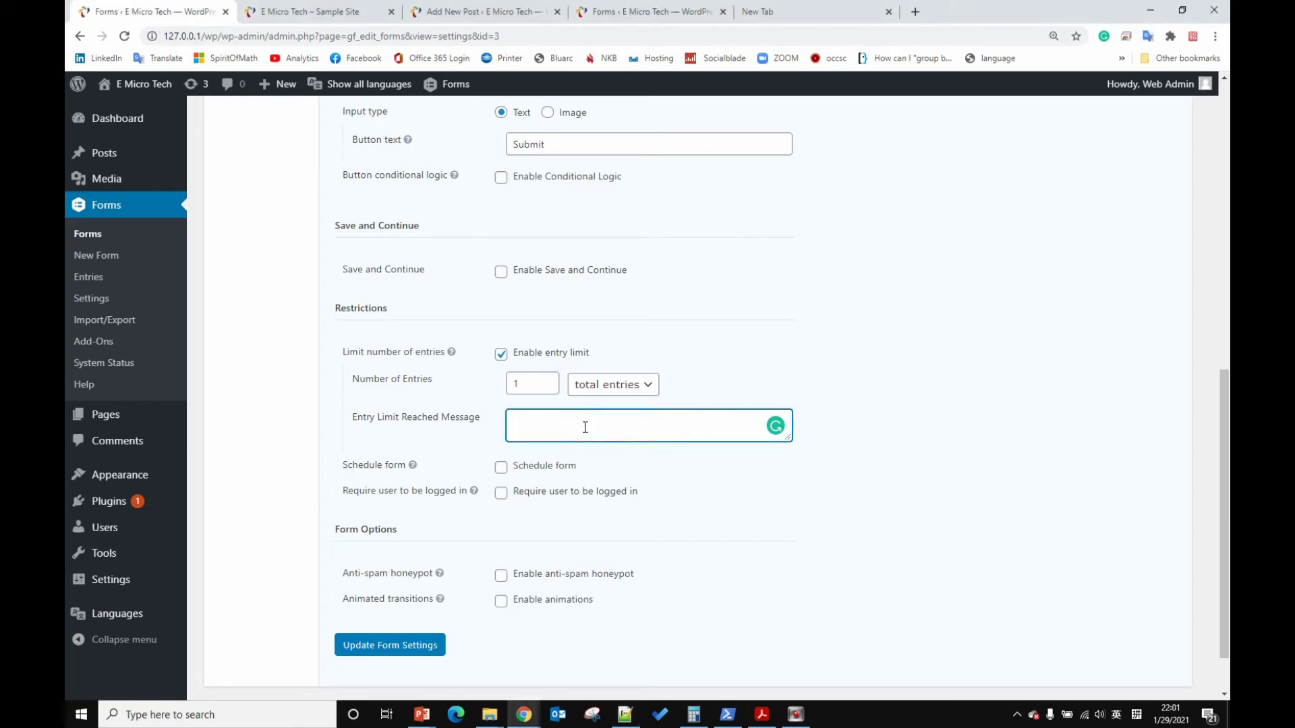
type("Sorry  all the spots are full, do you want")
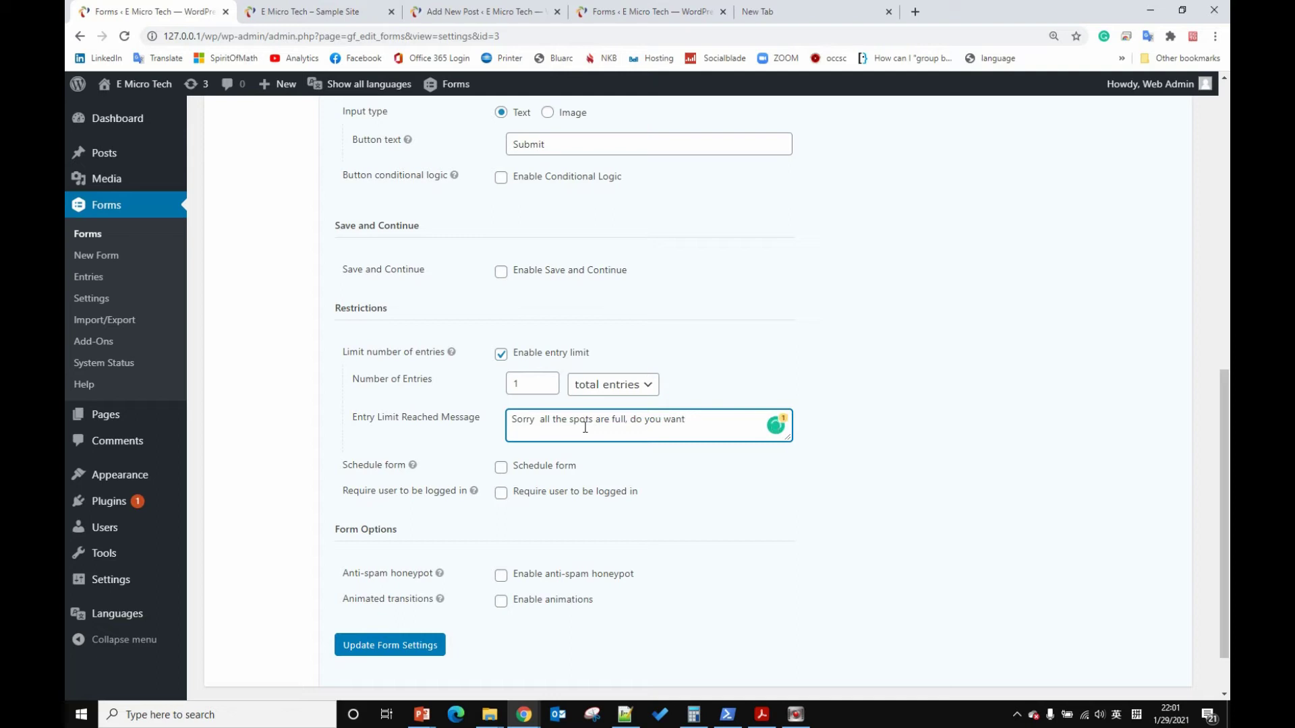
type(" put your name on the waiting list")
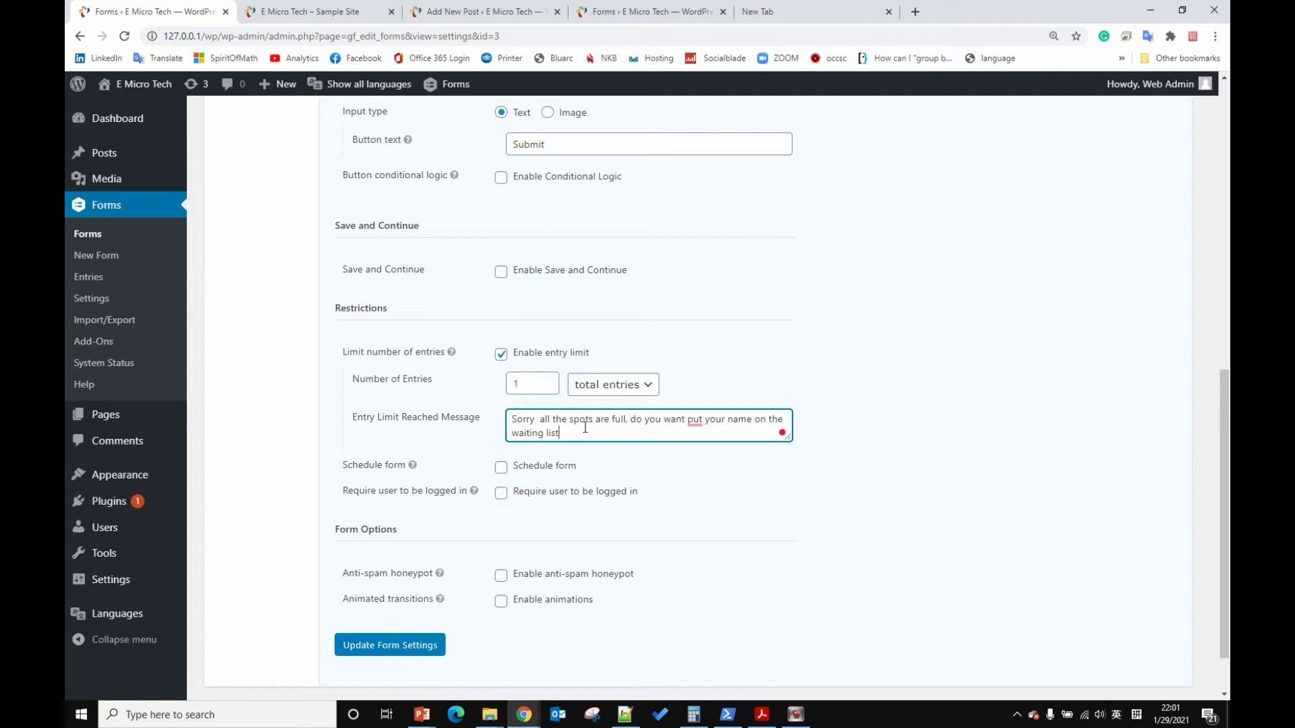
mouse_move(695, 426)
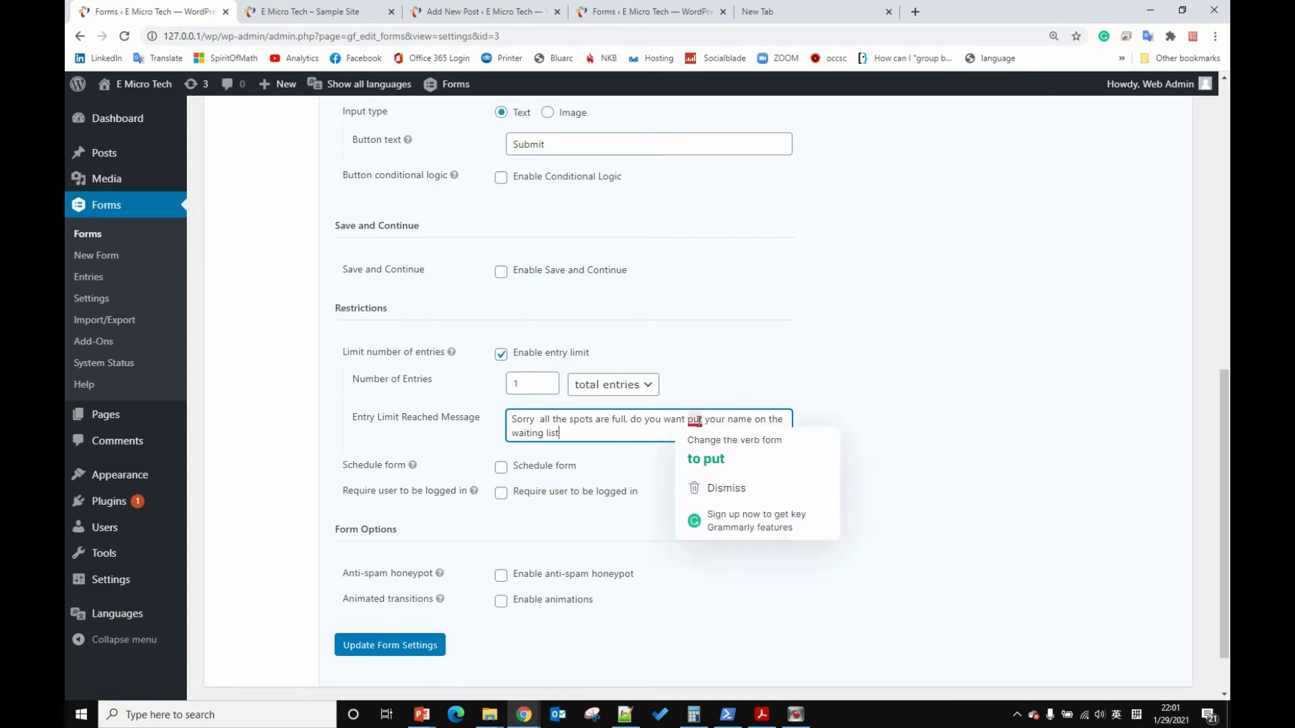
left_click(708, 457)
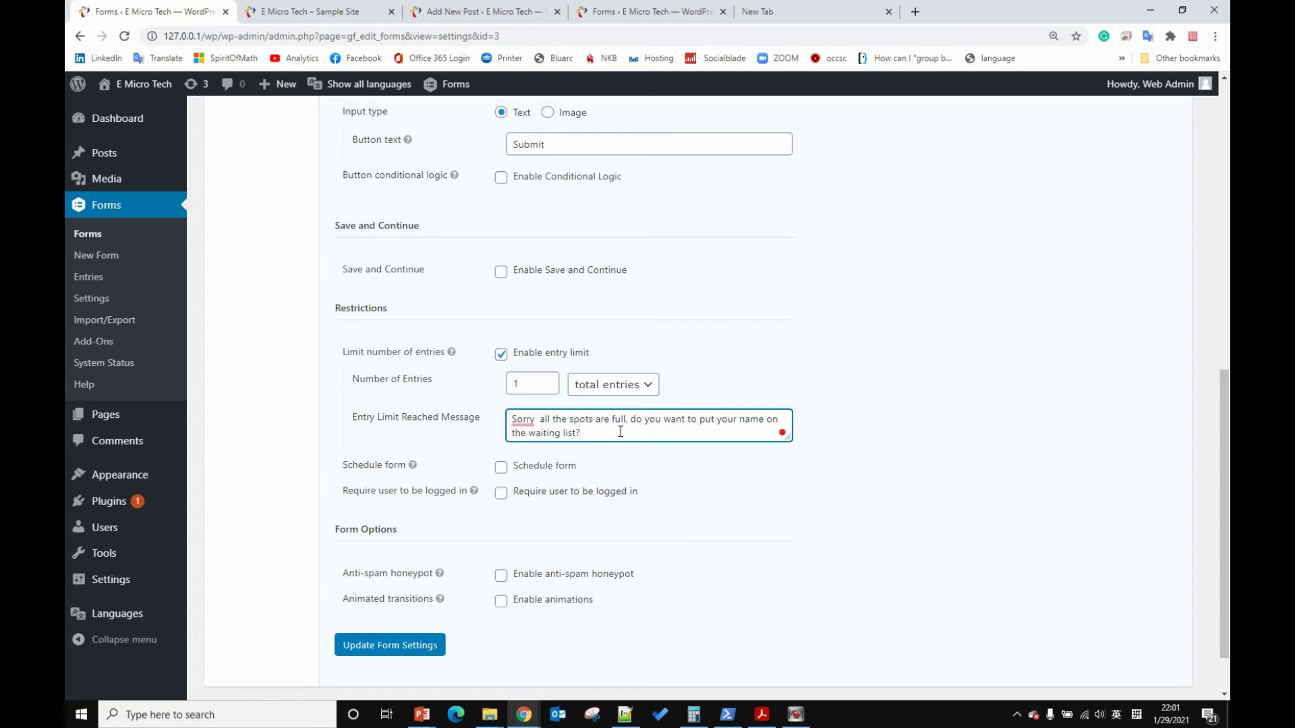
key("Return")
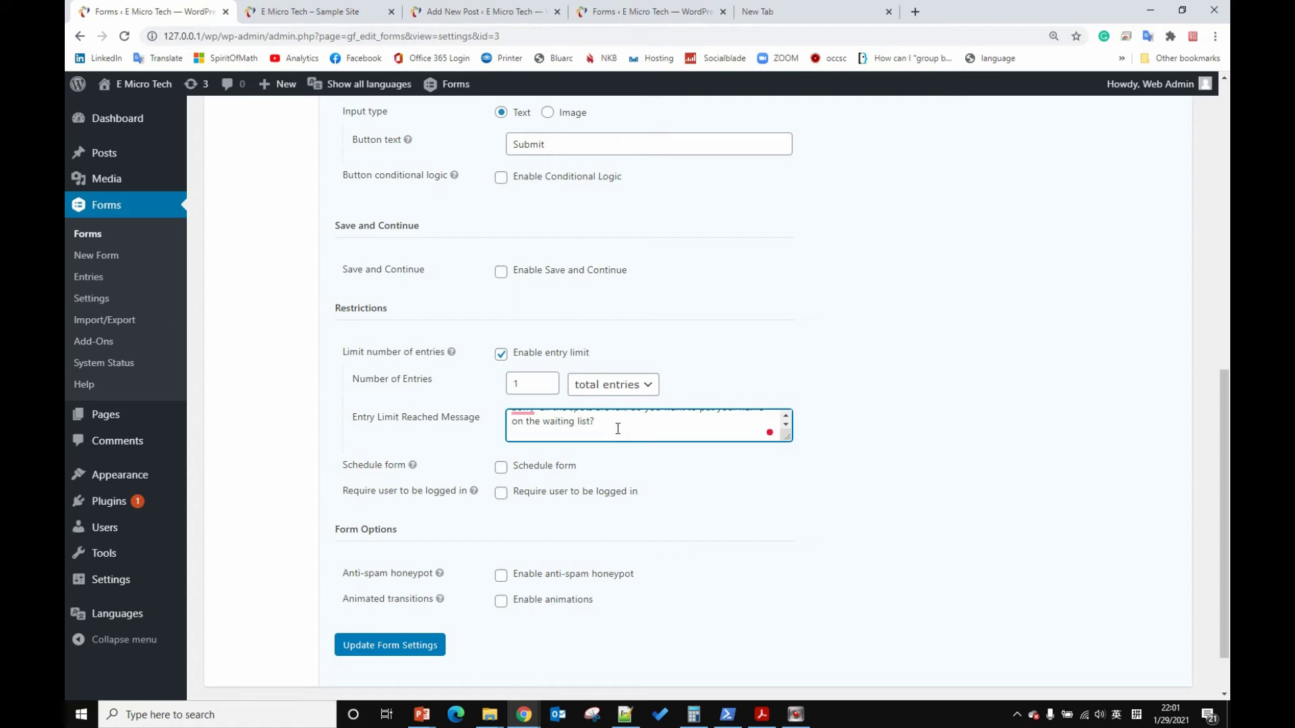
left_click(667, 12)
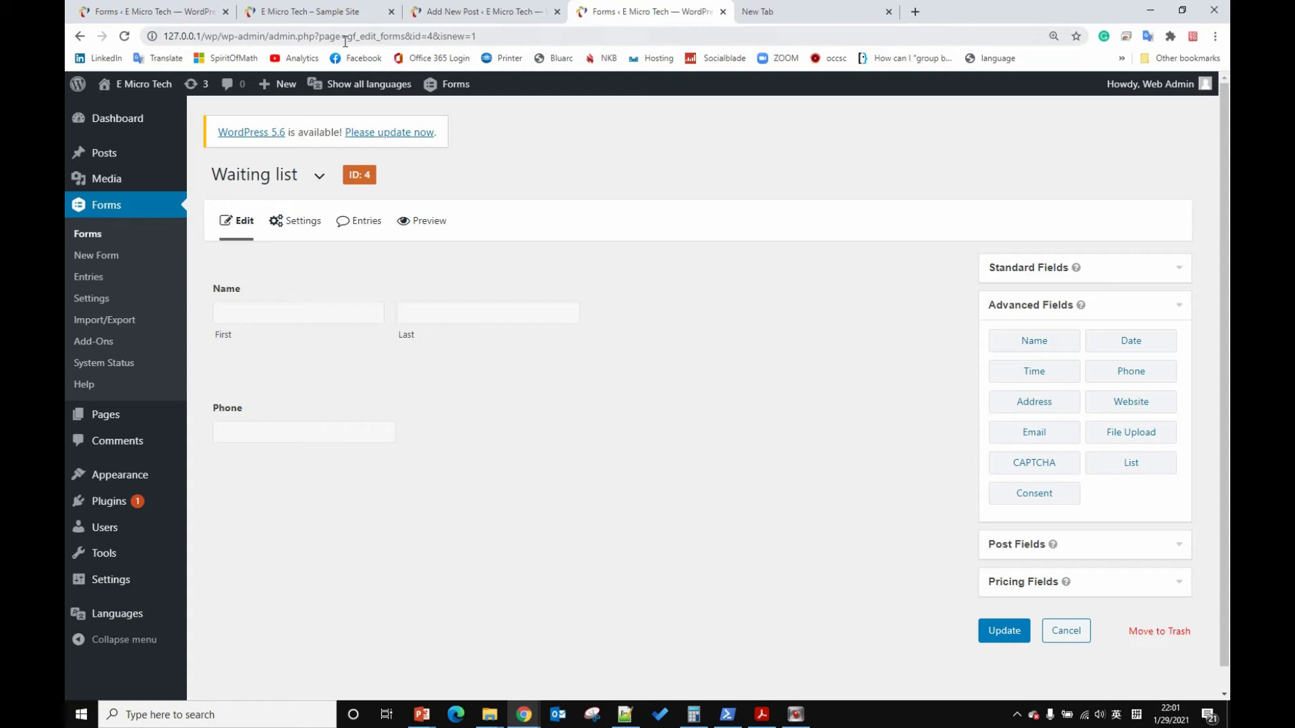
Append [gravityform id="4"] to the limit message, save the settings, and copy the shortcode
left_click(317, 12)
left_click(185, 20)
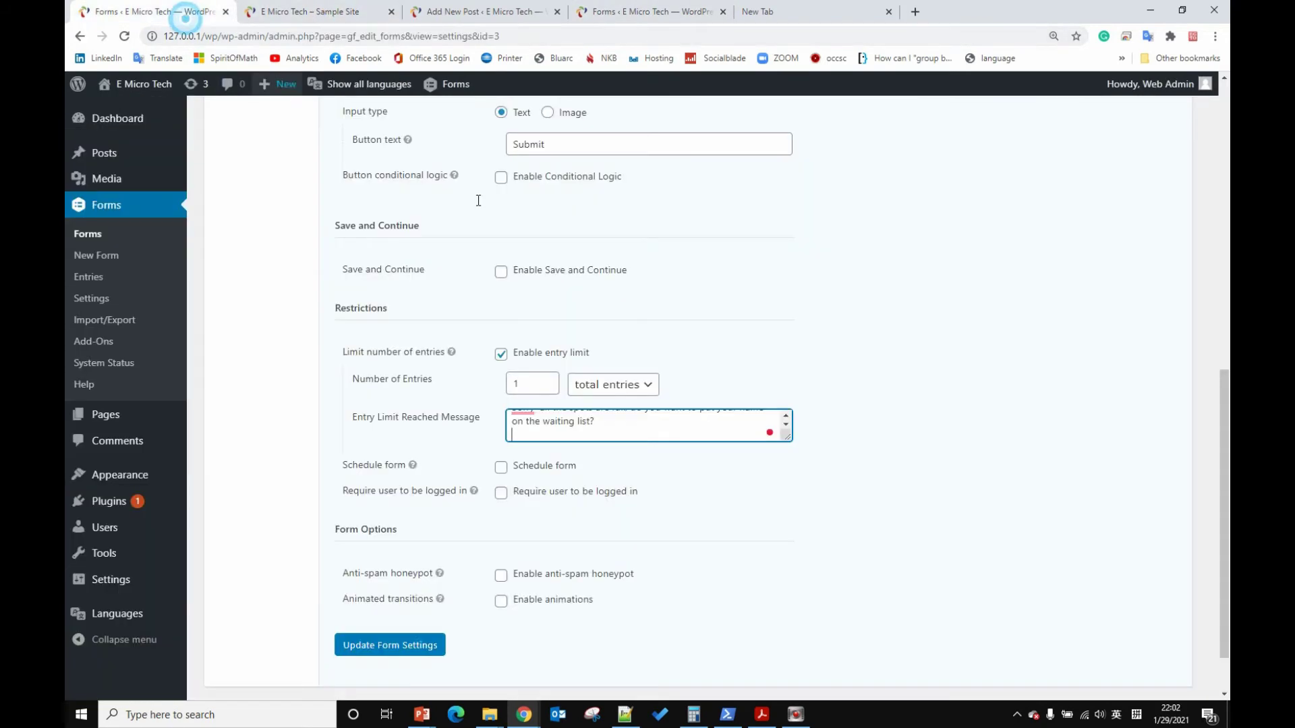
left_click(618, 437)
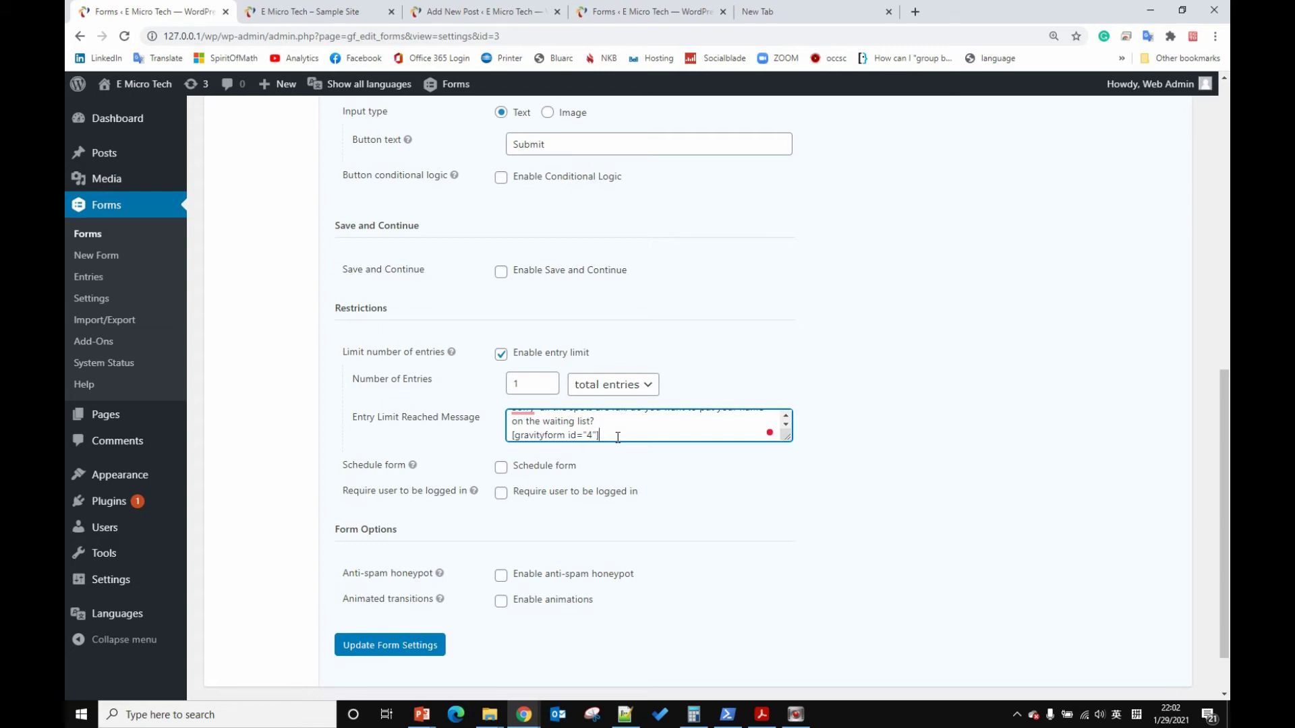
left_click(642, 15)
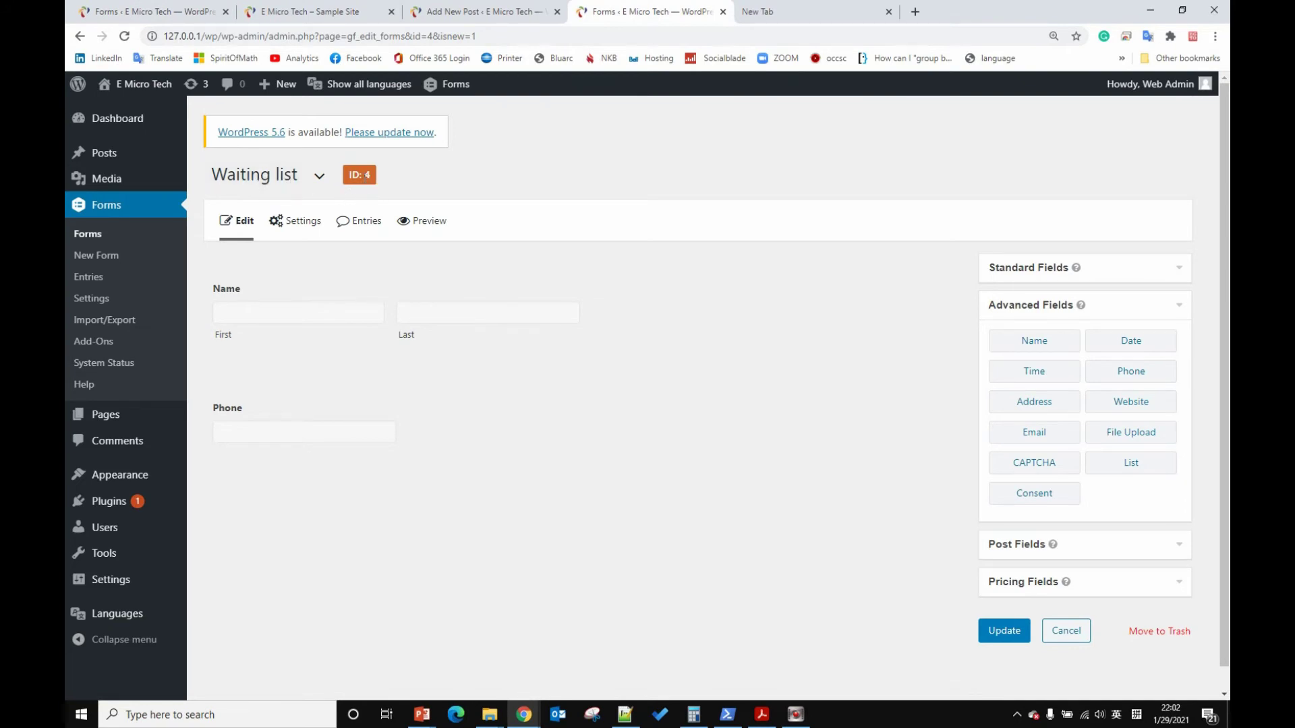
left_click(155, 11)
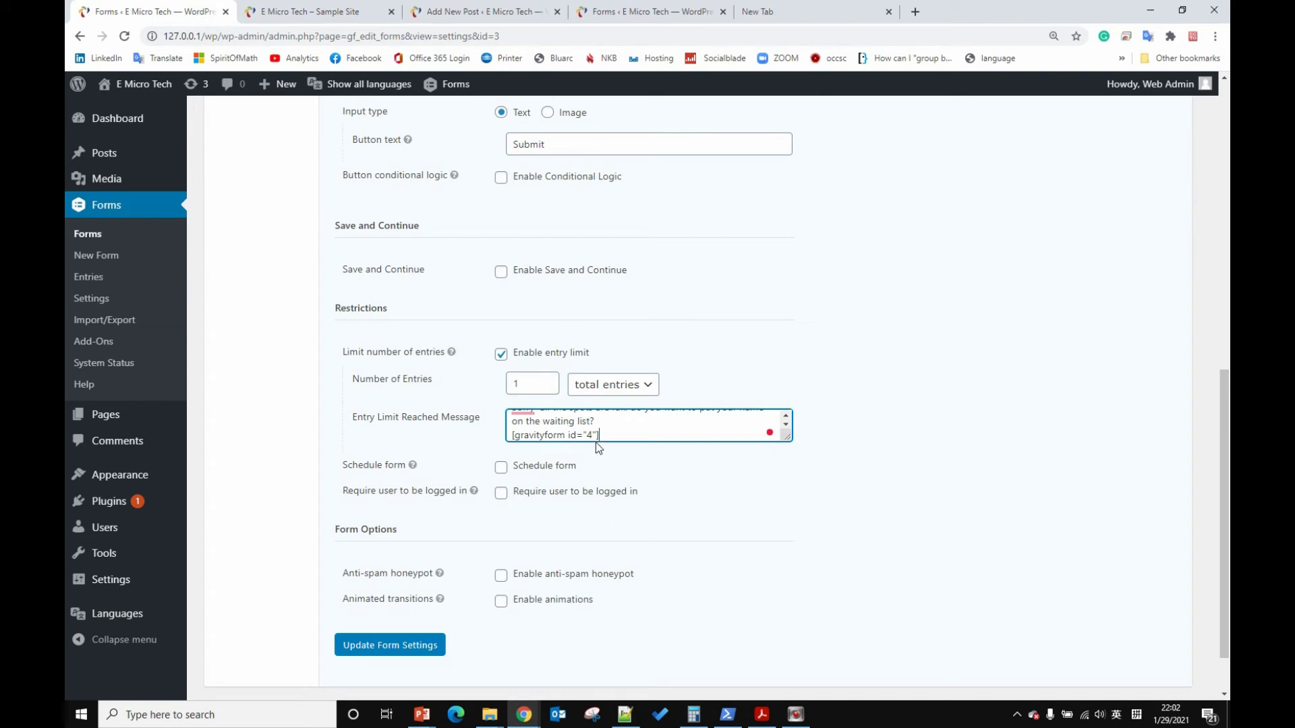
left_click(618, 438)
left_click(411, 645)
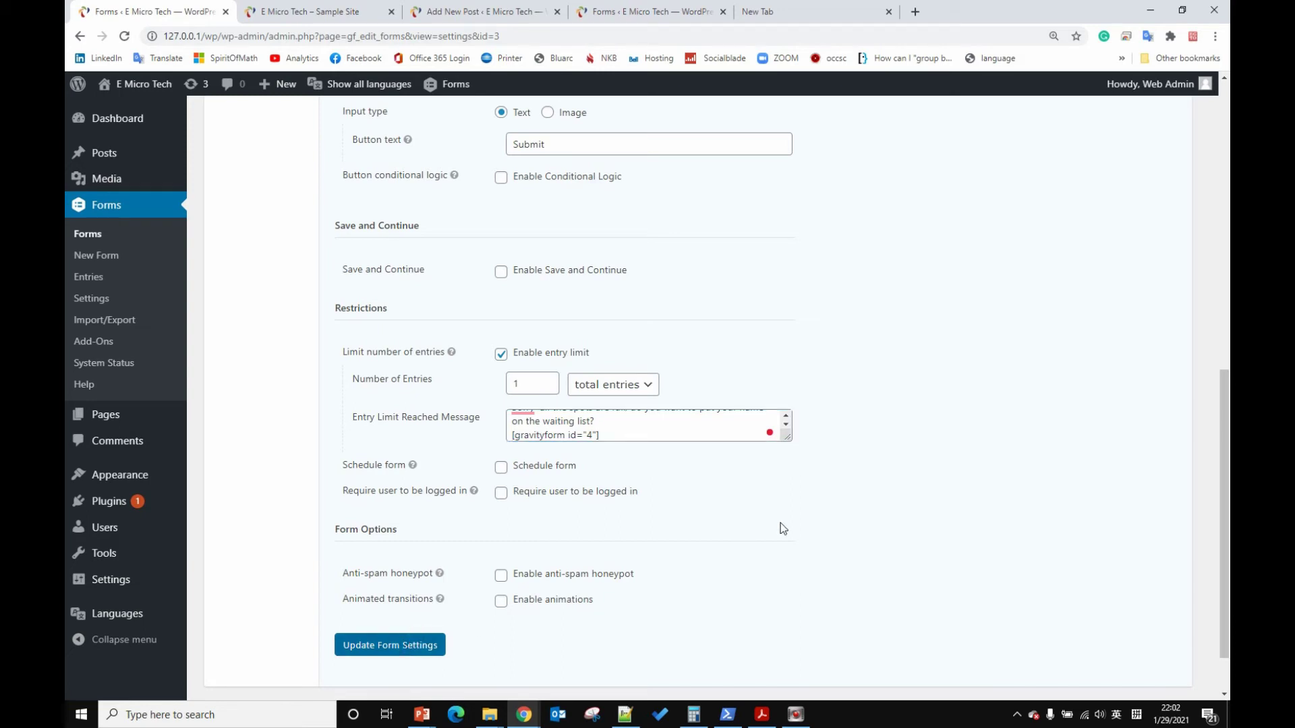
left_click_drag(617, 435, 506, 432)
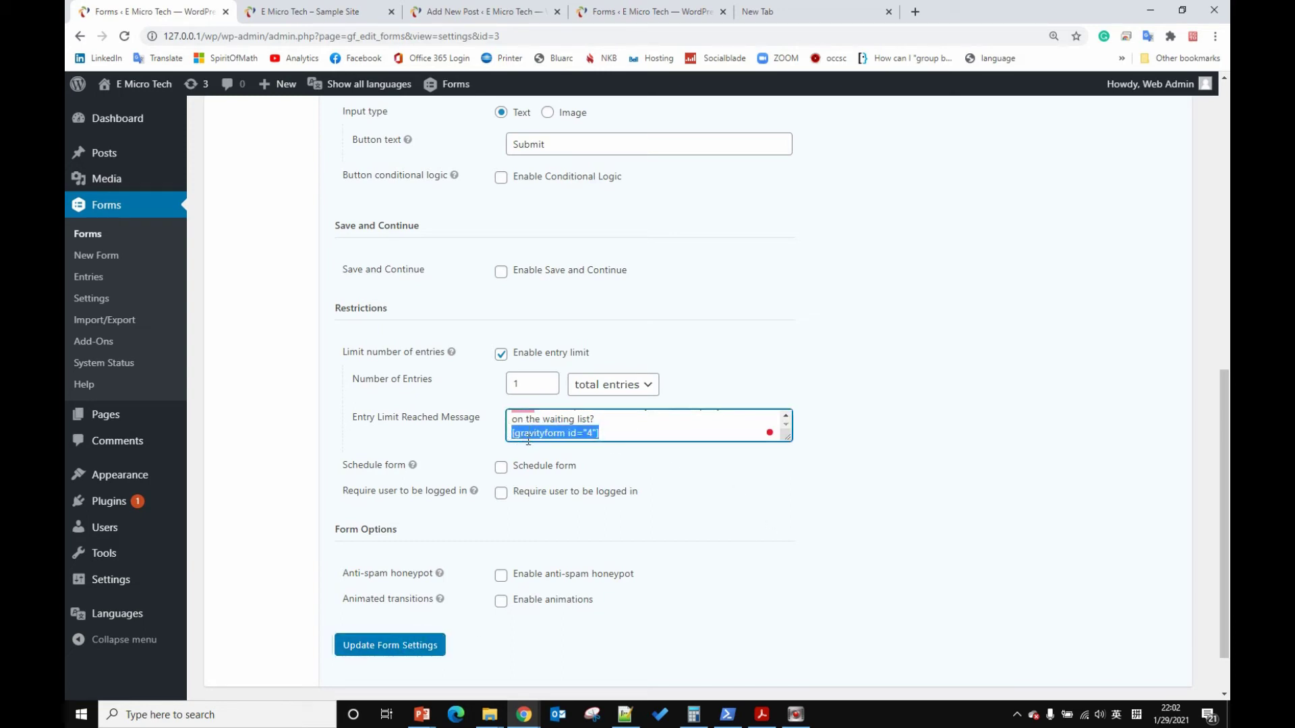
right_click(528, 440)
Copy the Registration form's shortcode and save its form settings
left_click(546, 486)
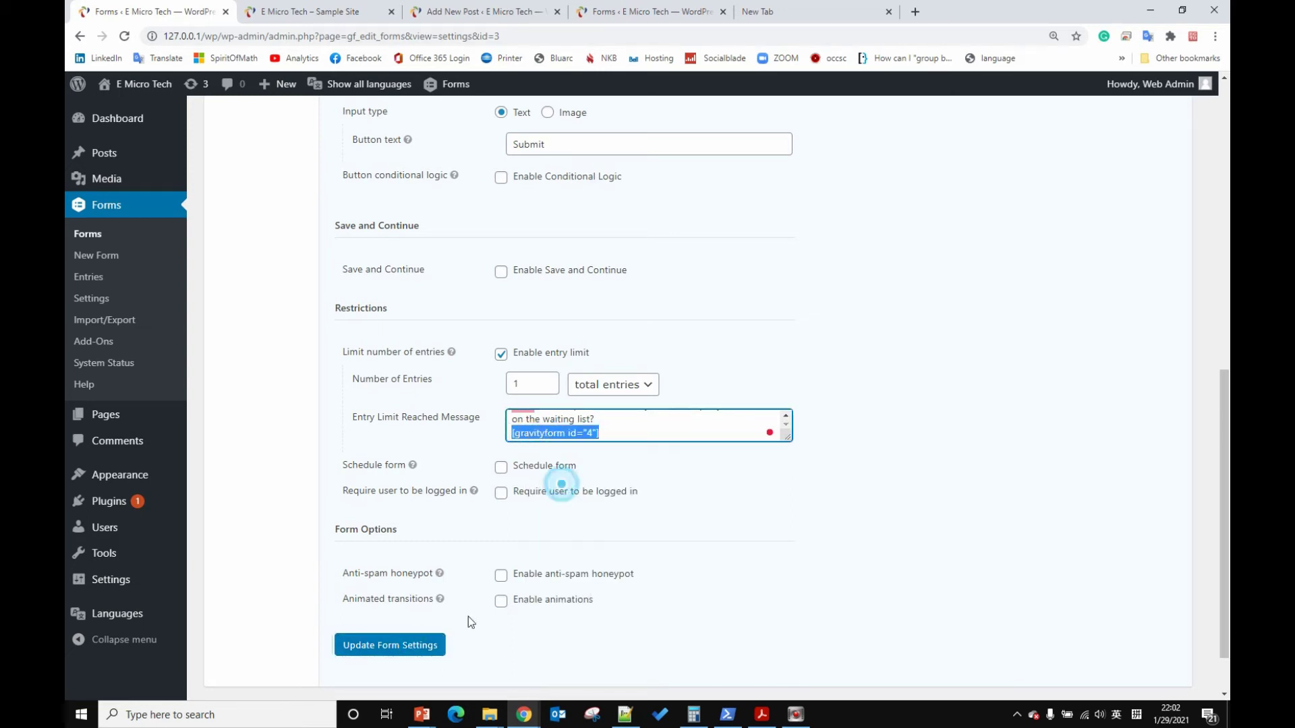
left_click(393, 646)
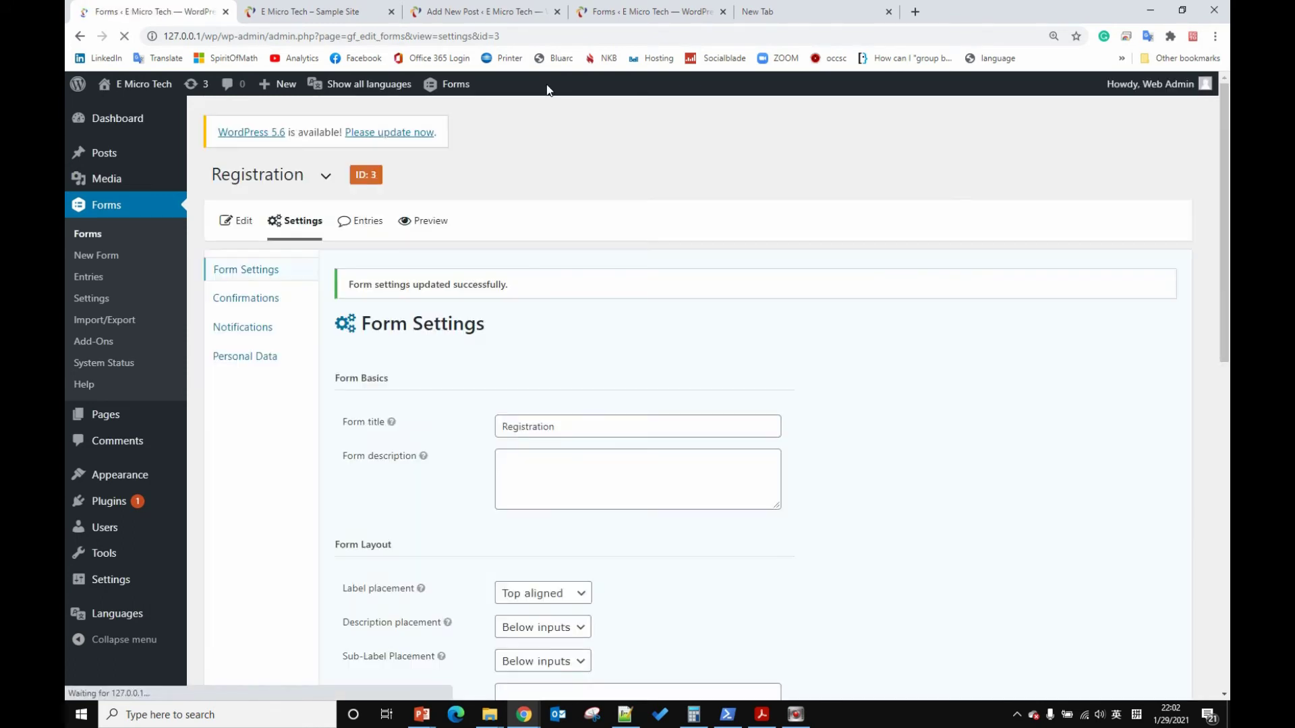
Add a Shortcode block containing [gravityform id="3"] to the Test waiting list post
left_click(451, 13)
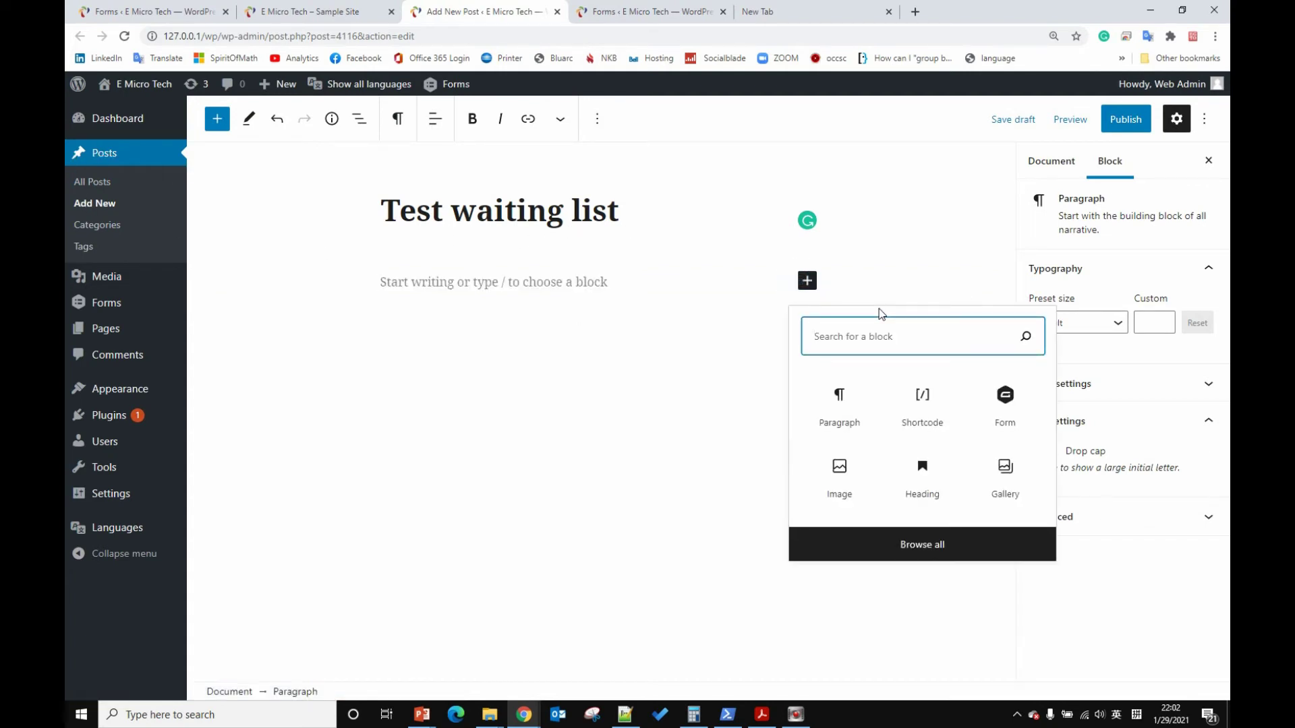
left_click(922, 403)
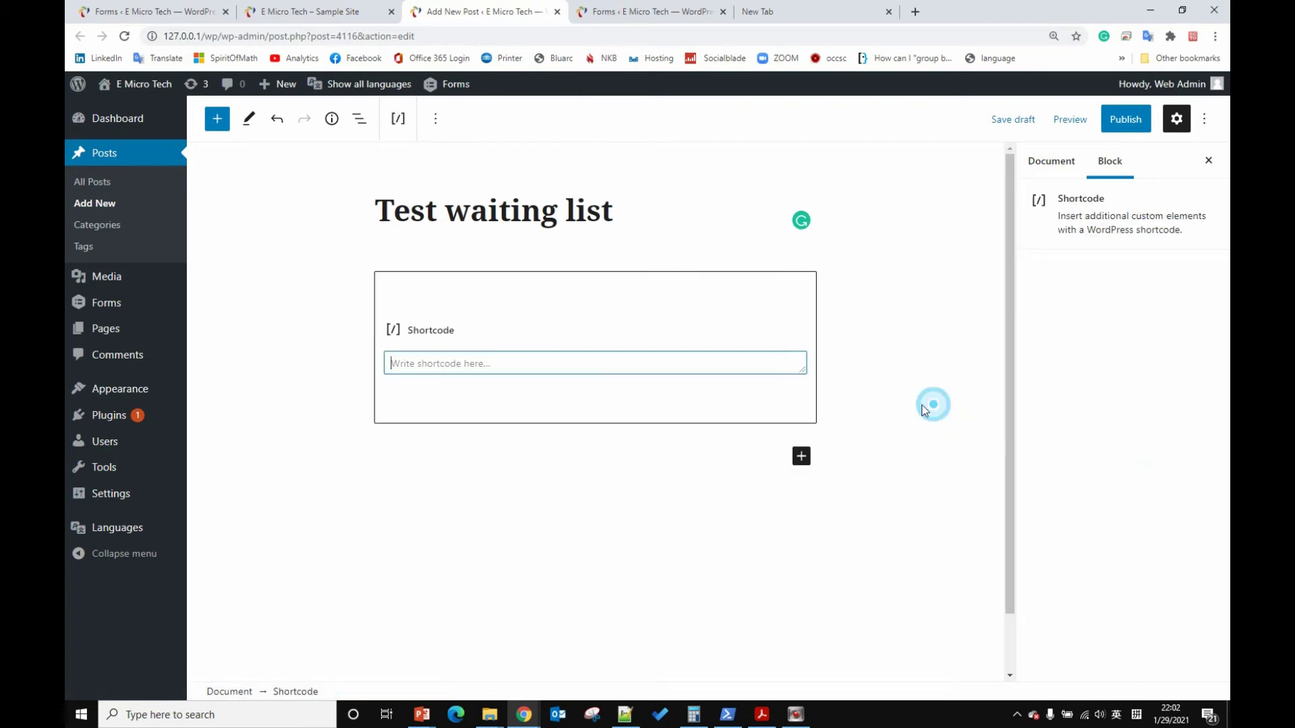
left_click(471, 366)
right_click(471, 366)
left_click(514, 493)
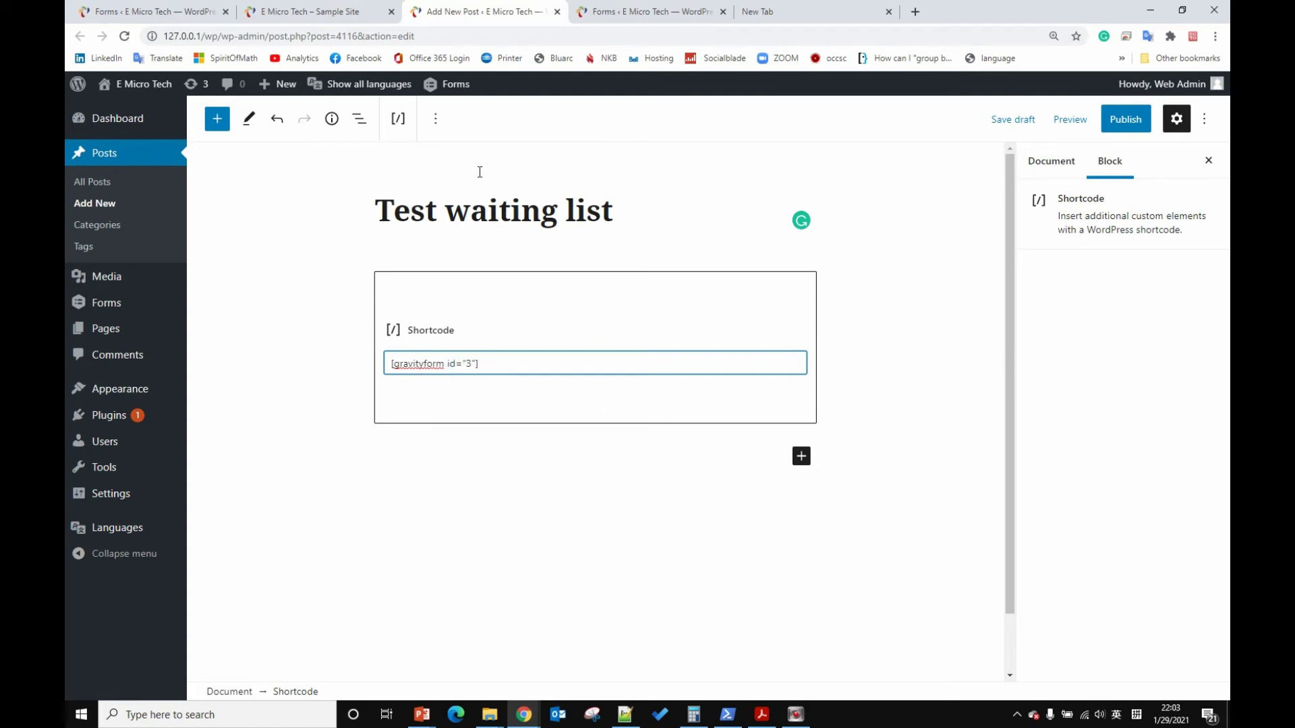
left_click(169, 12)
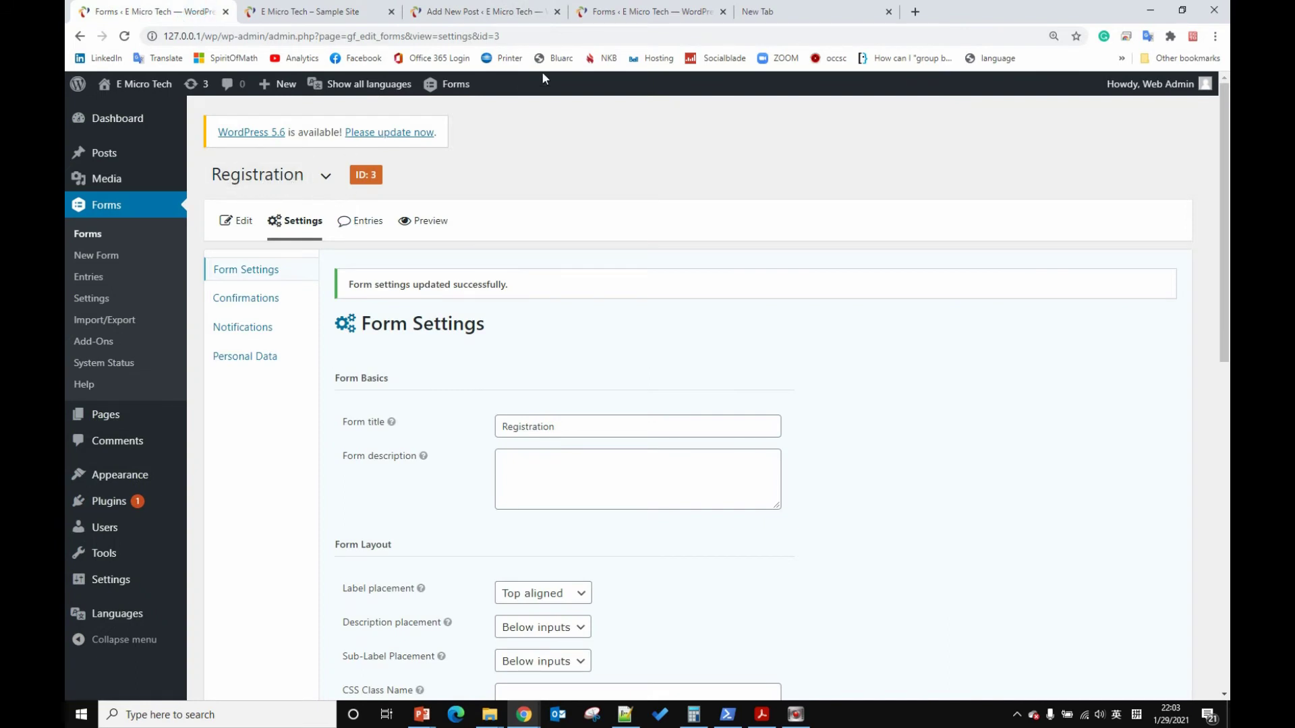
Publish the Test waiting list post and view it on the live site
left_click(634, 13)
left_click(418, 19)
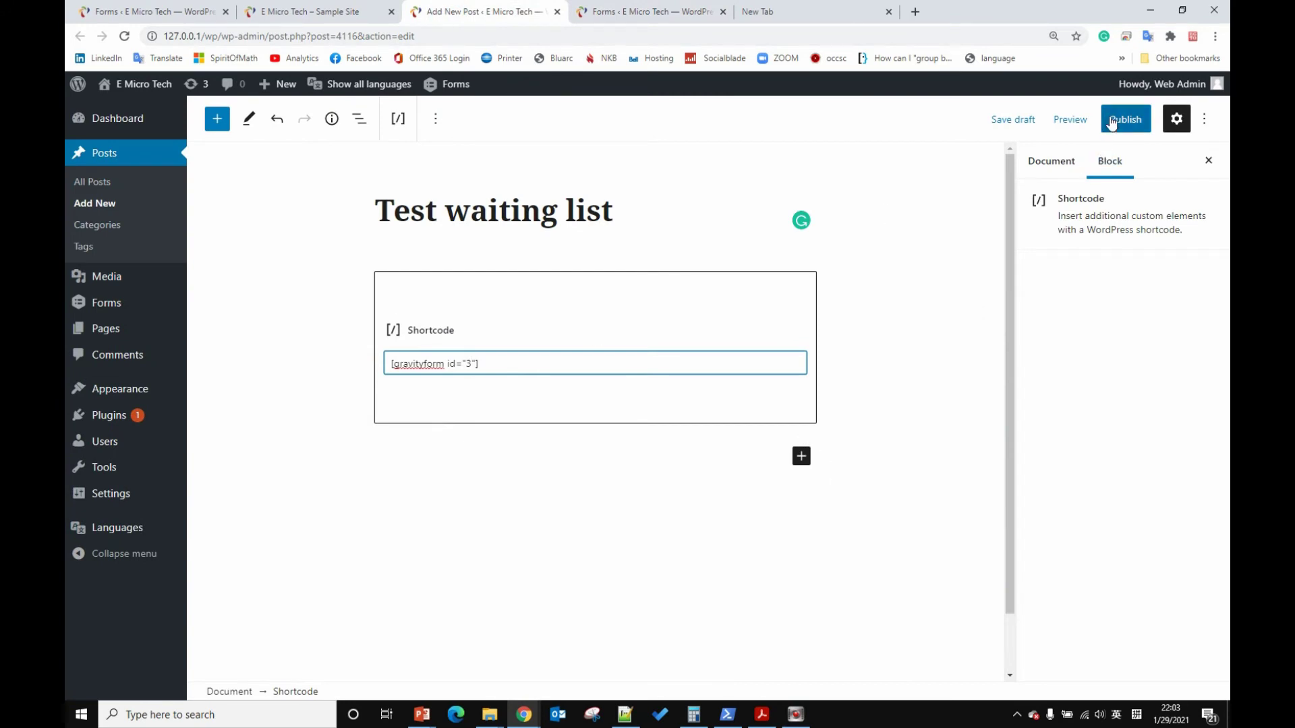
left_click(1136, 120)
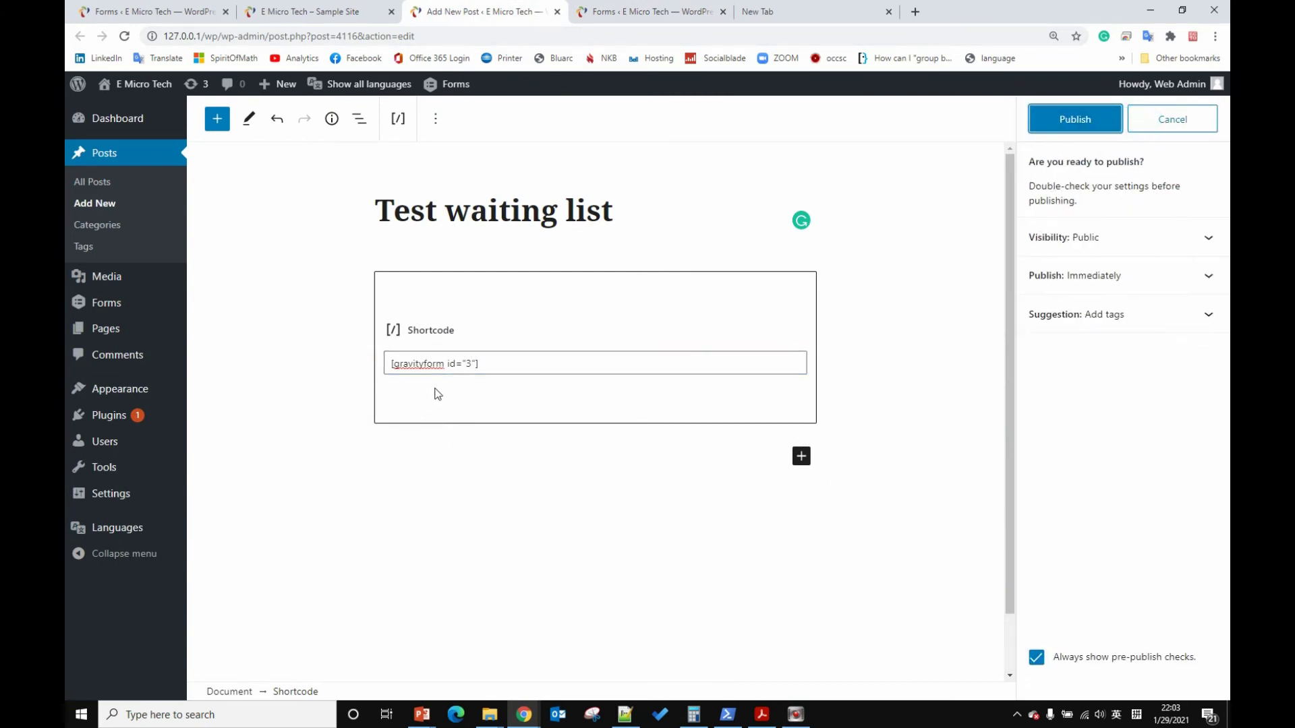
left_click(1075, 119)
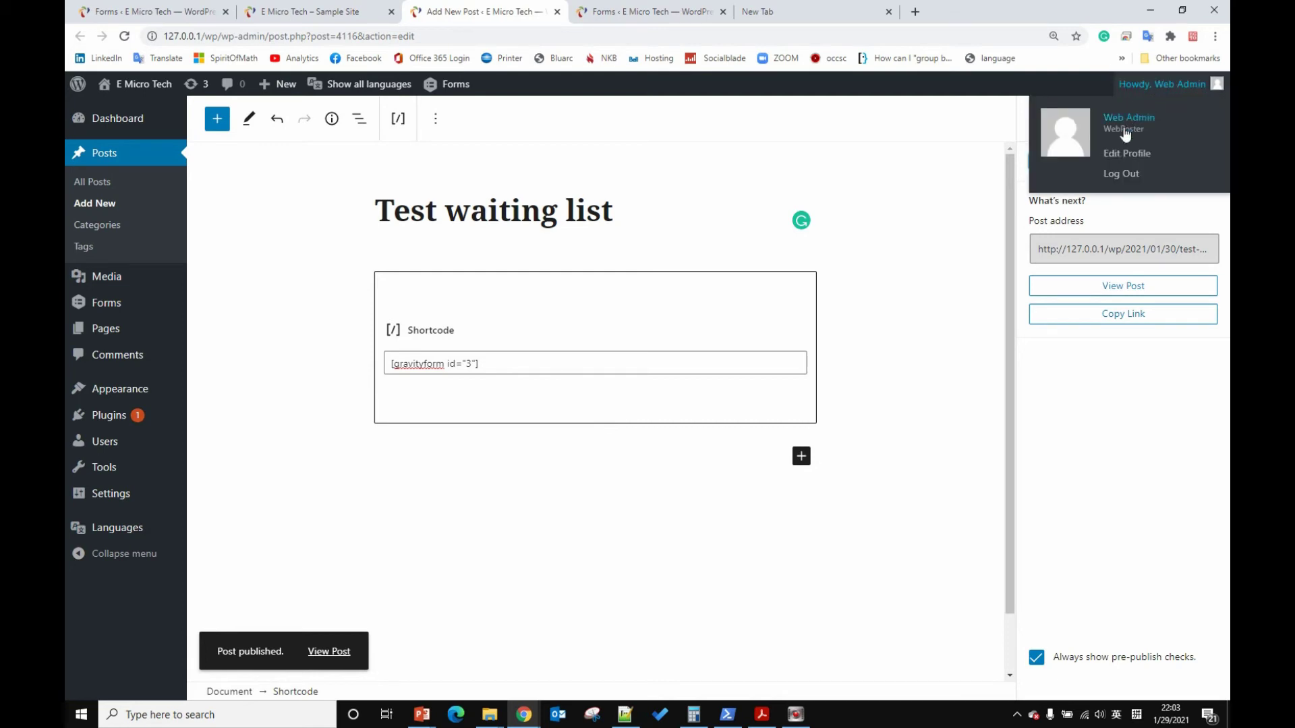
left_click(921, 135)
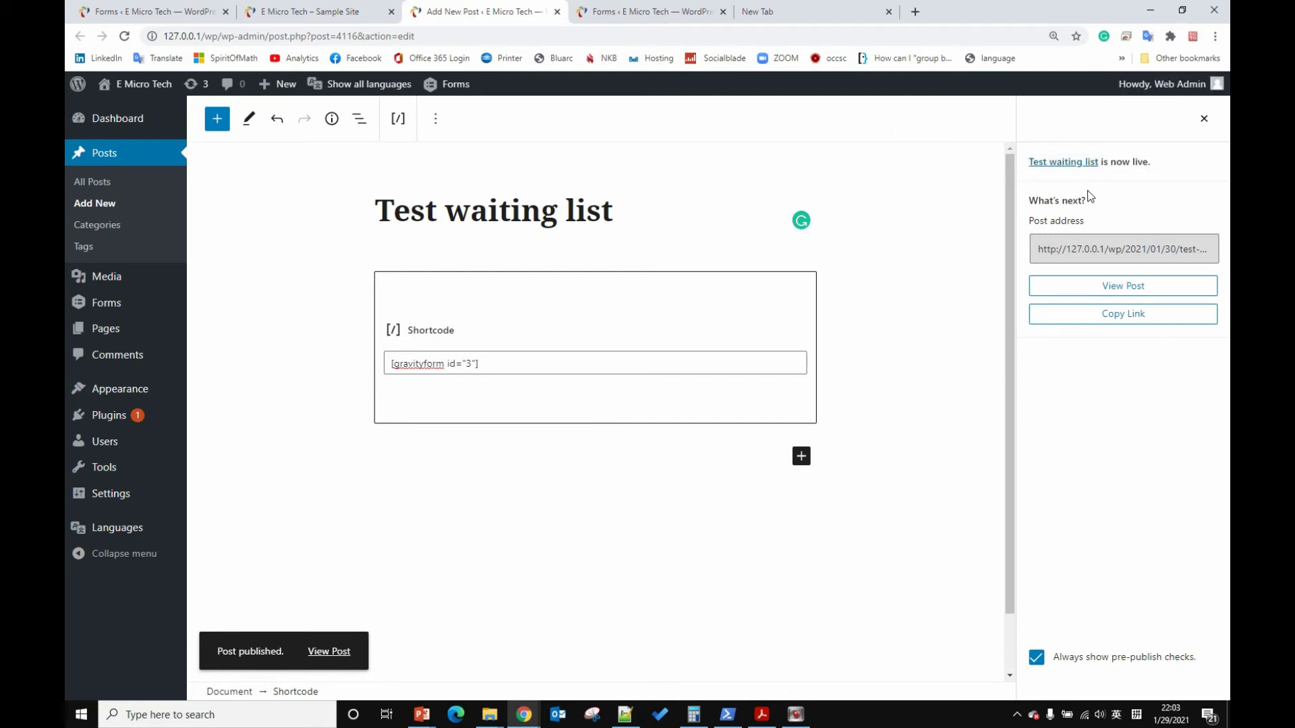
left_click(1109, 285)
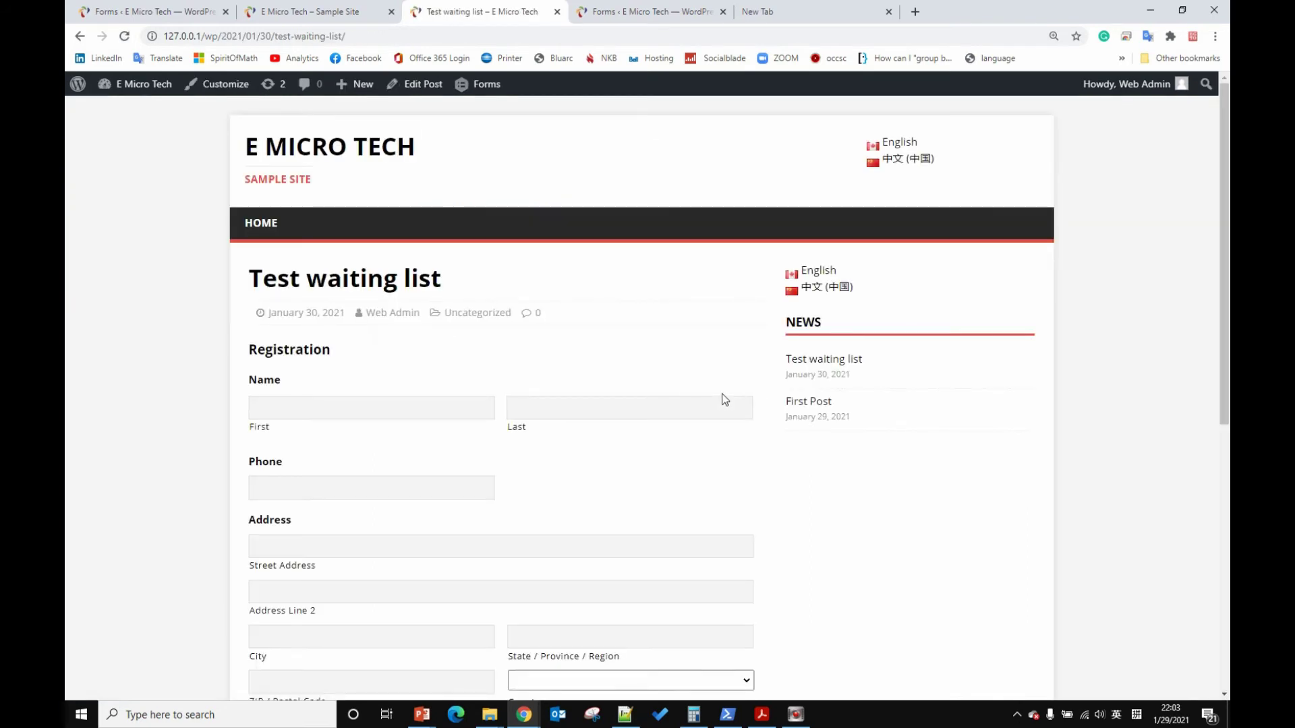
Review the Registration form's one-entry limit and spots-full message in its Restrictions settings
scroll(725, 400, "down", 3)
scroll(725, 400, "up", 1)
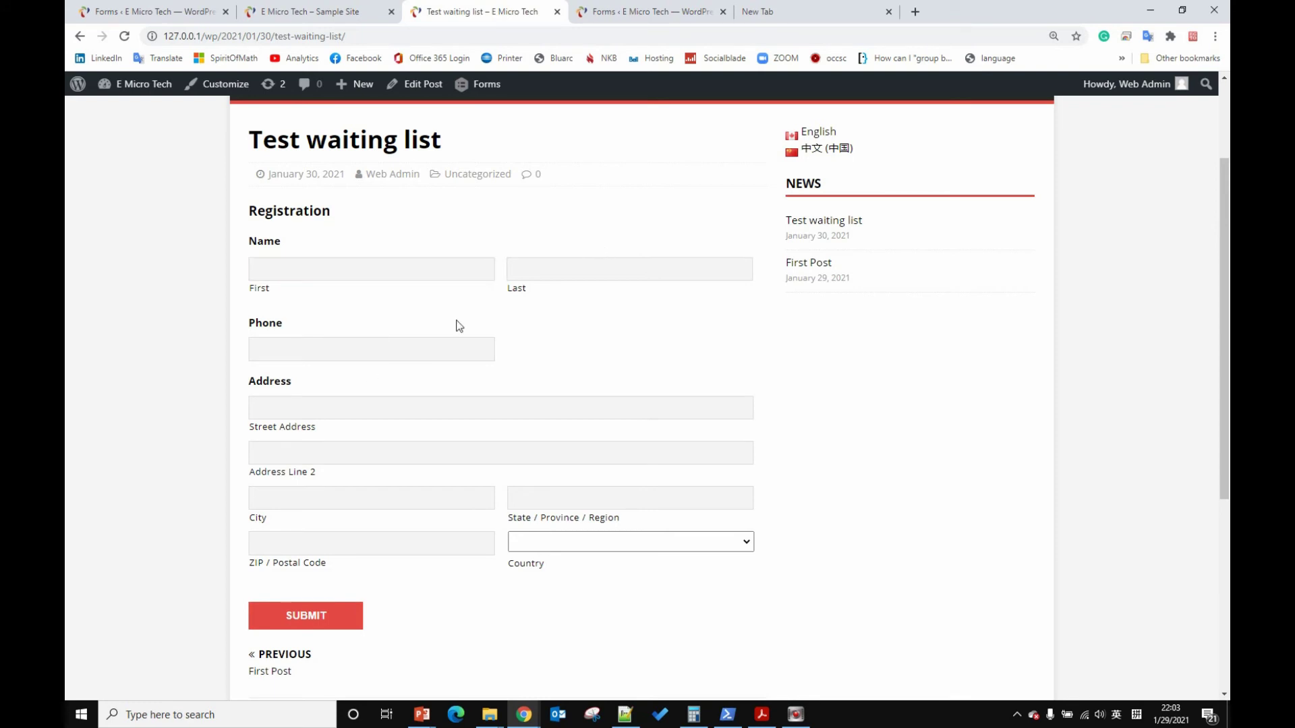
scroll(448, 505, "down", 1)
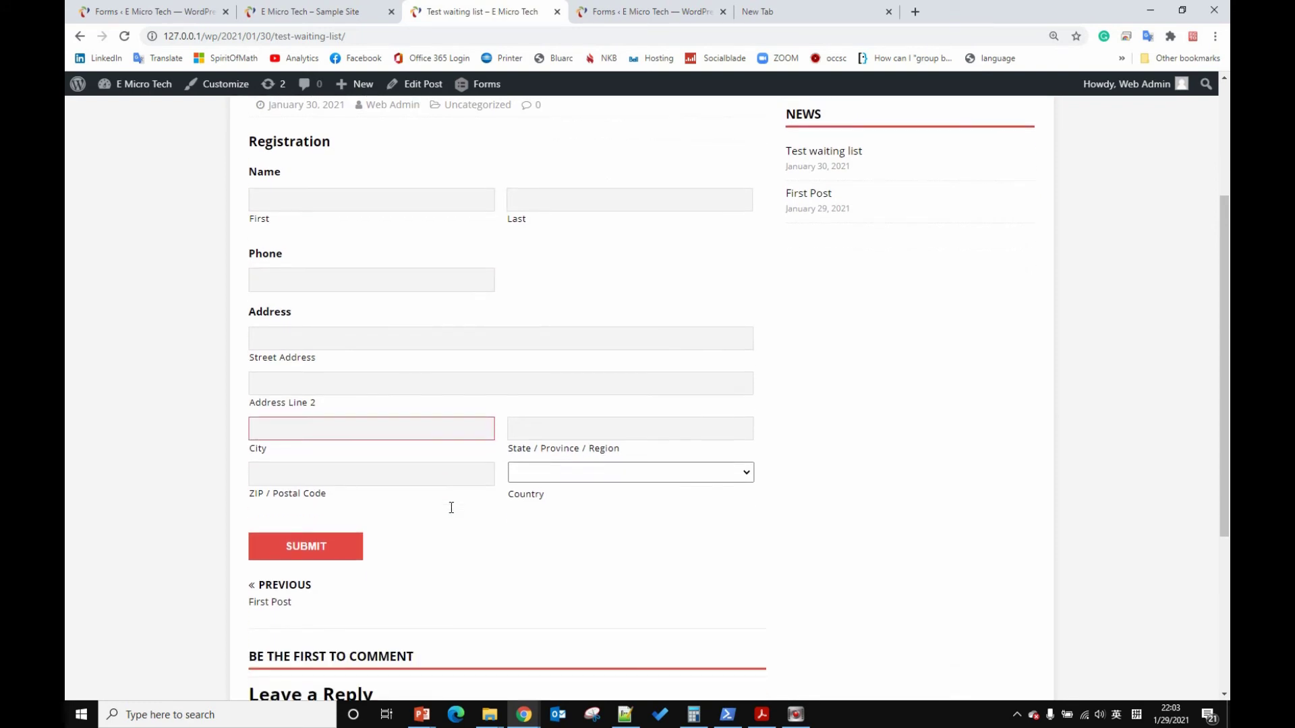
scroll(450, 507, "up", 1)
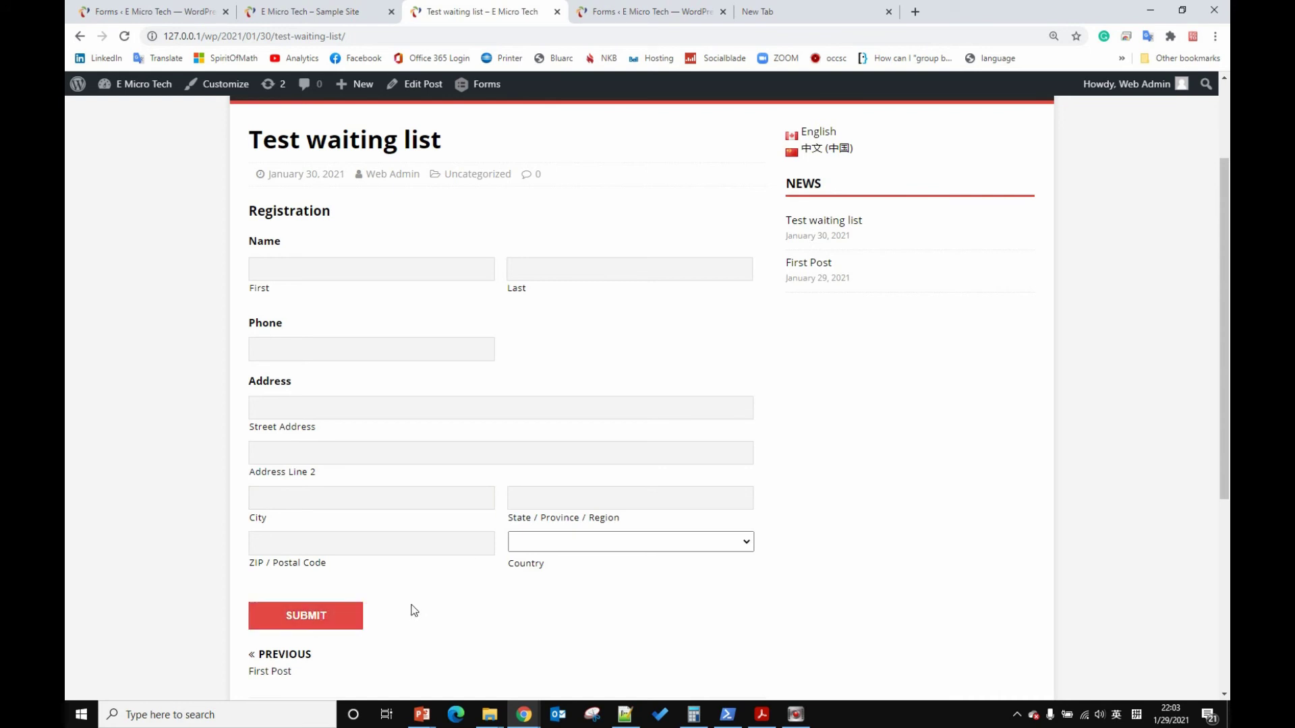
left_click(179, 12)
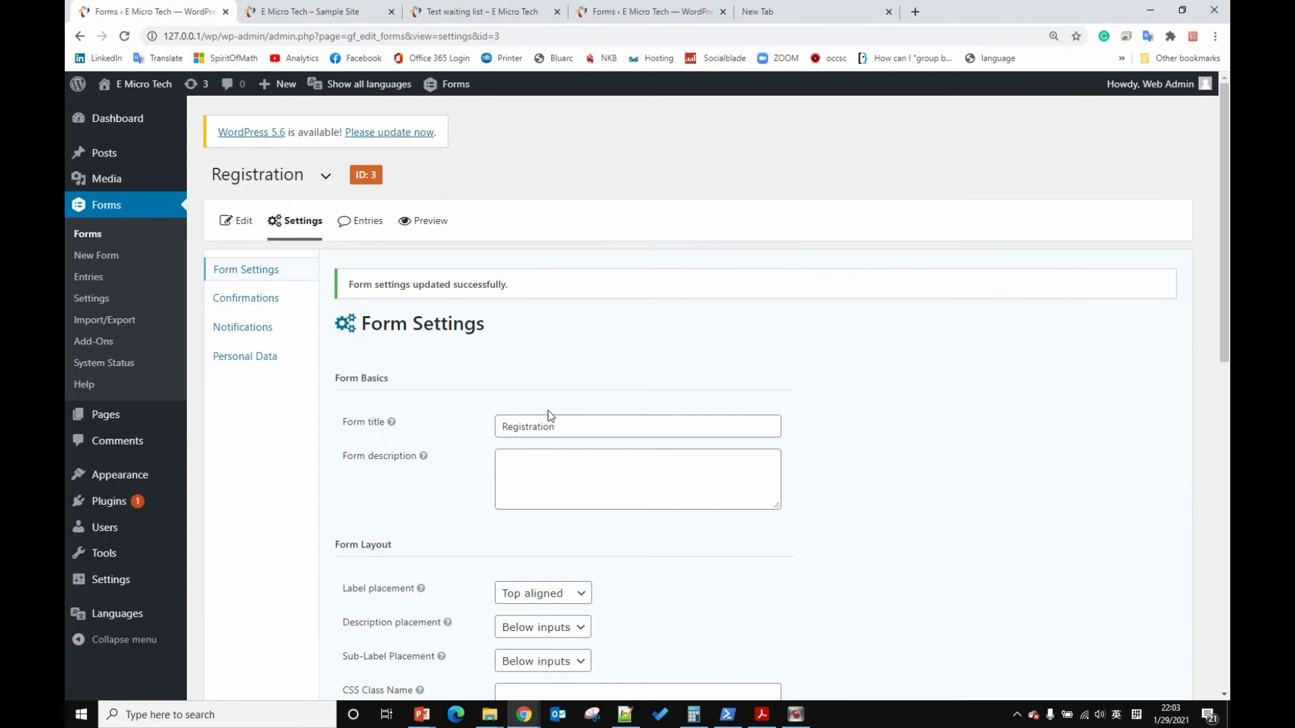
scroll(548, 410, "down", 10)
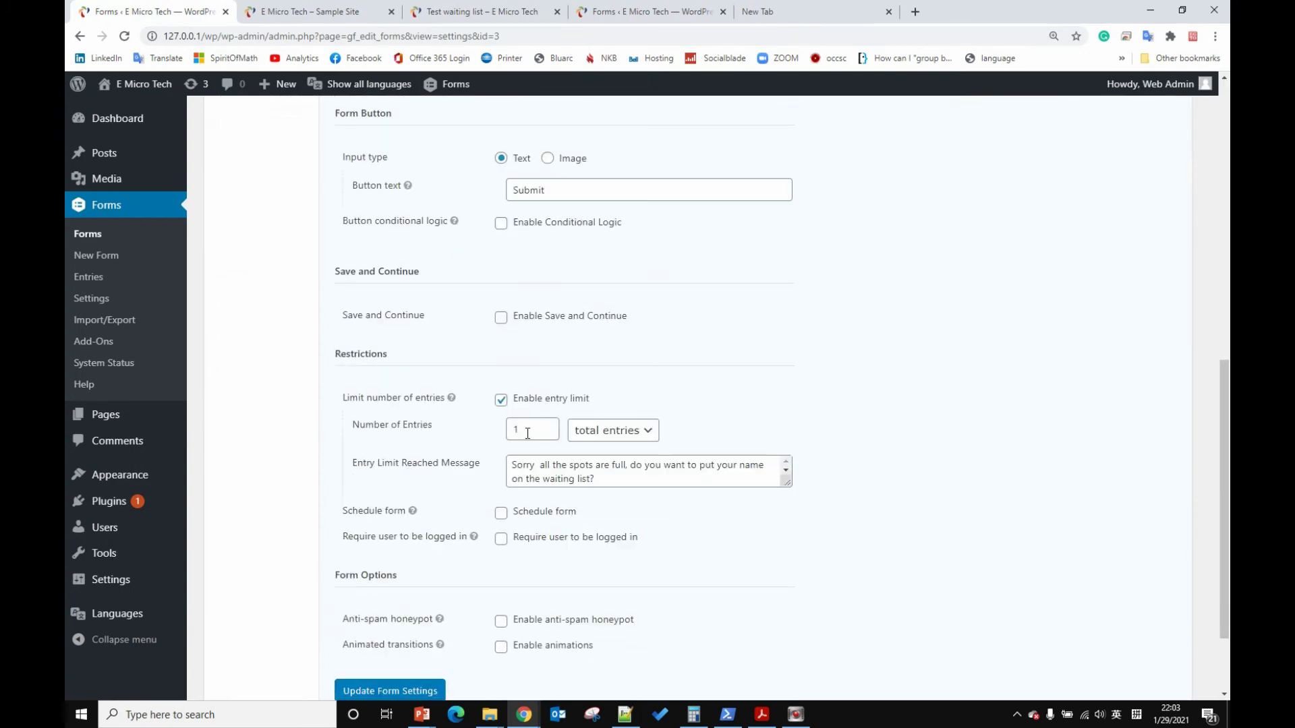
scroll(767, 289, "up", 10)
Open the Waiting list form's Form Settings, checking the live post's Registration form alongside
left_click(648, 11)
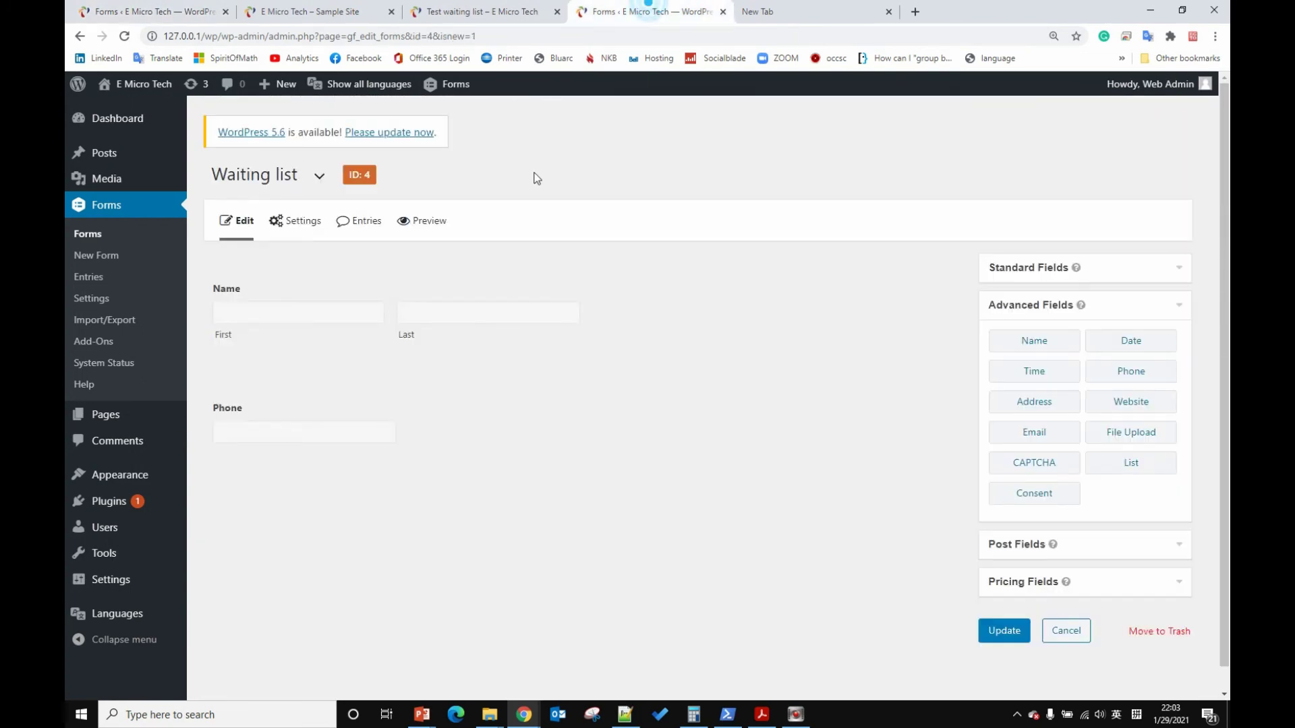
left_click(482, 12)
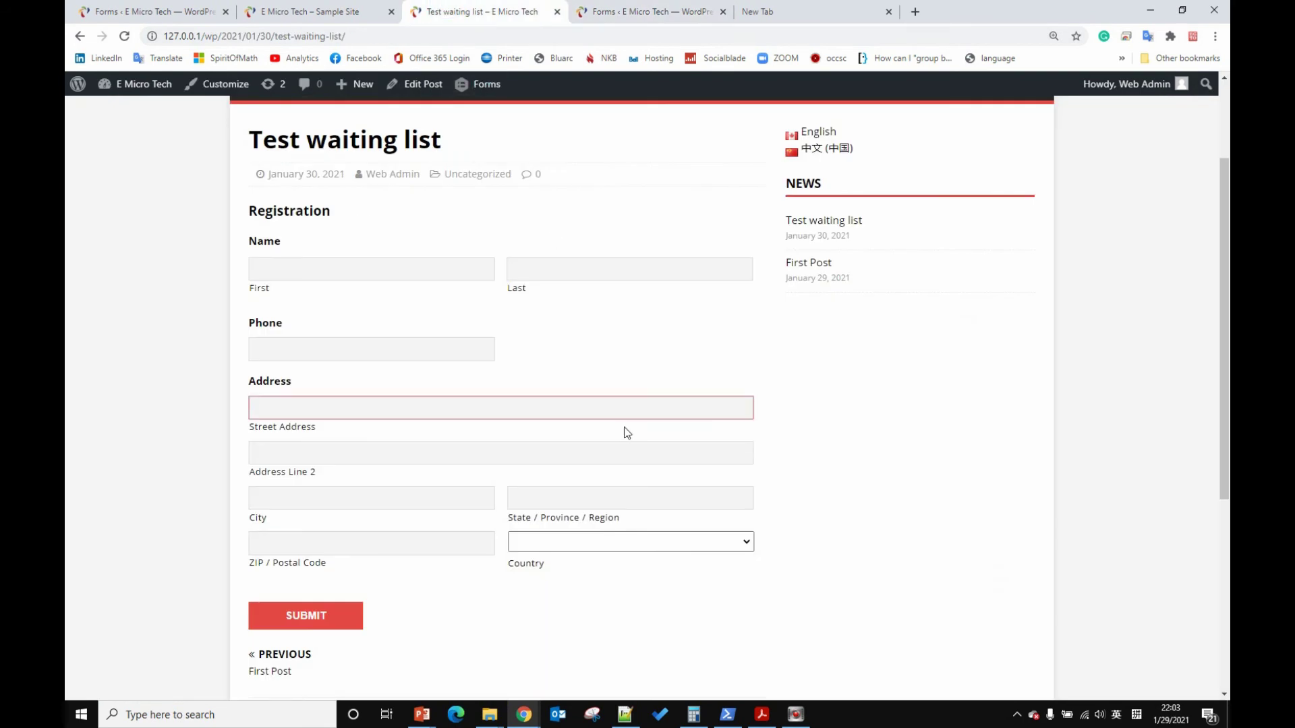
scroll(602, 331, "up", 1)
left_click(576, 478)
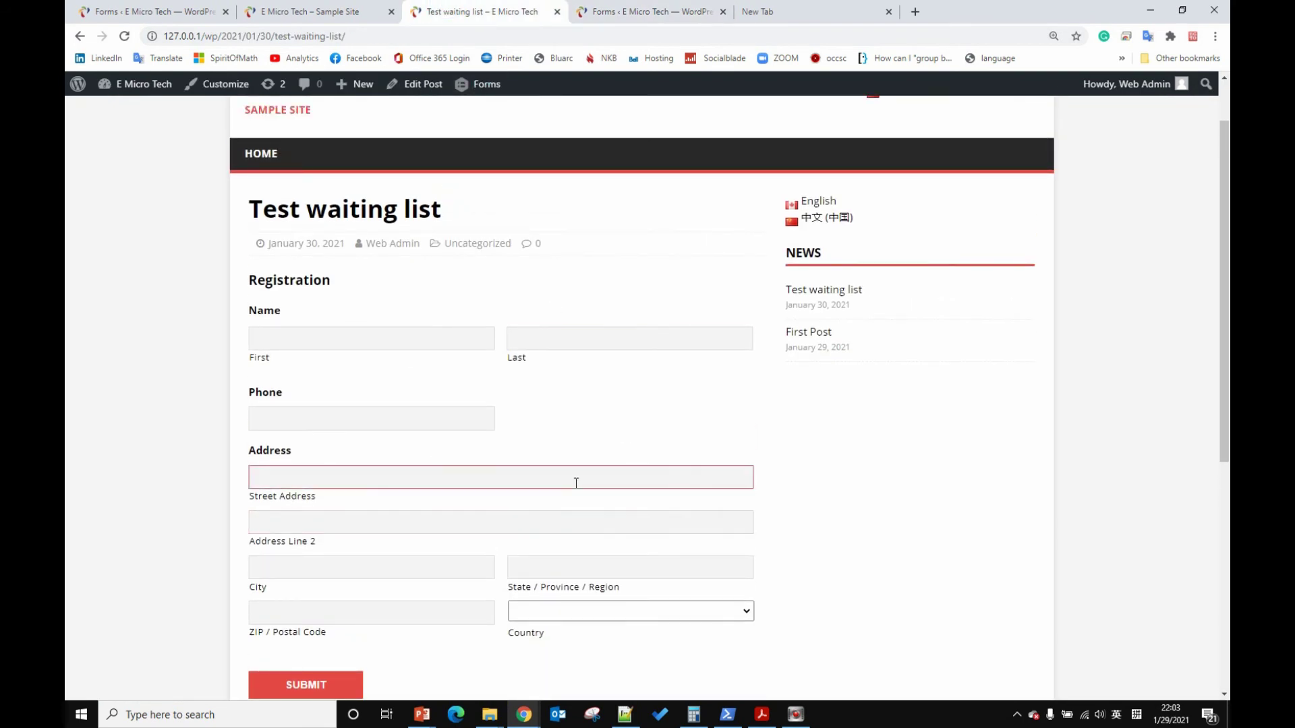
scroll(576, 483, "down", 1)
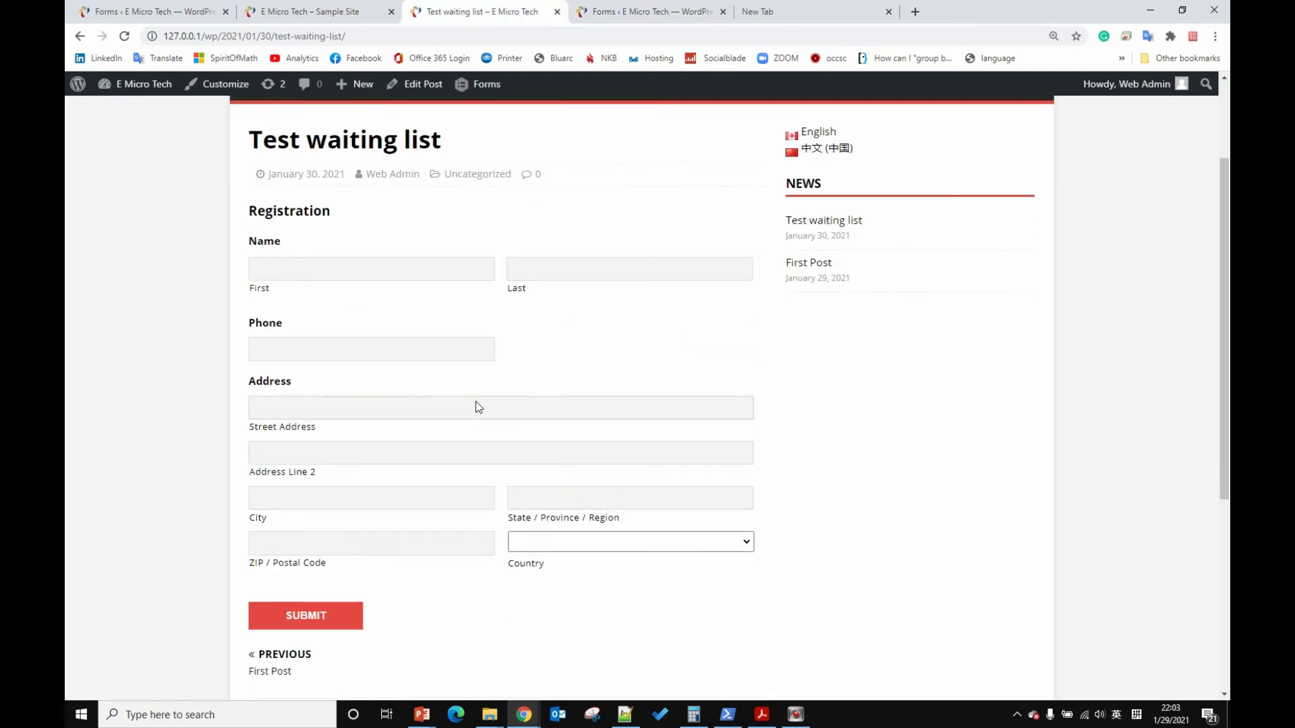
left_click(654, 12)
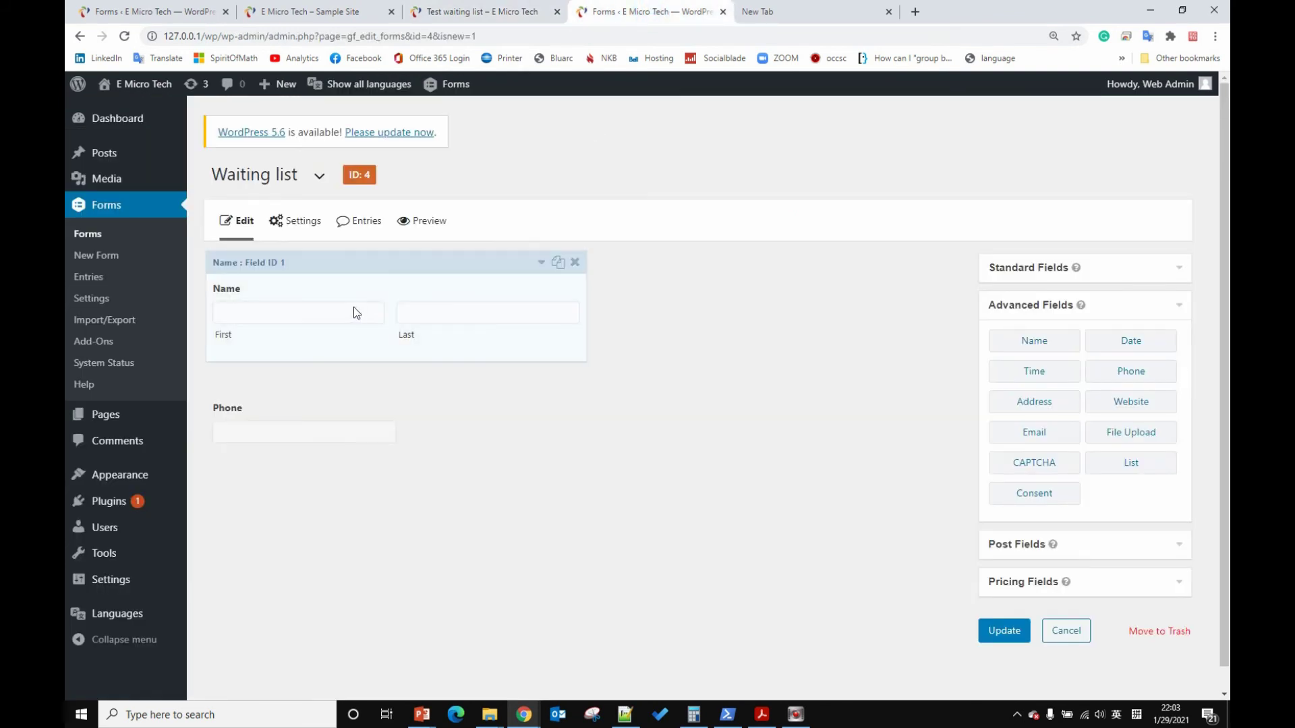
left_click(303, 226)
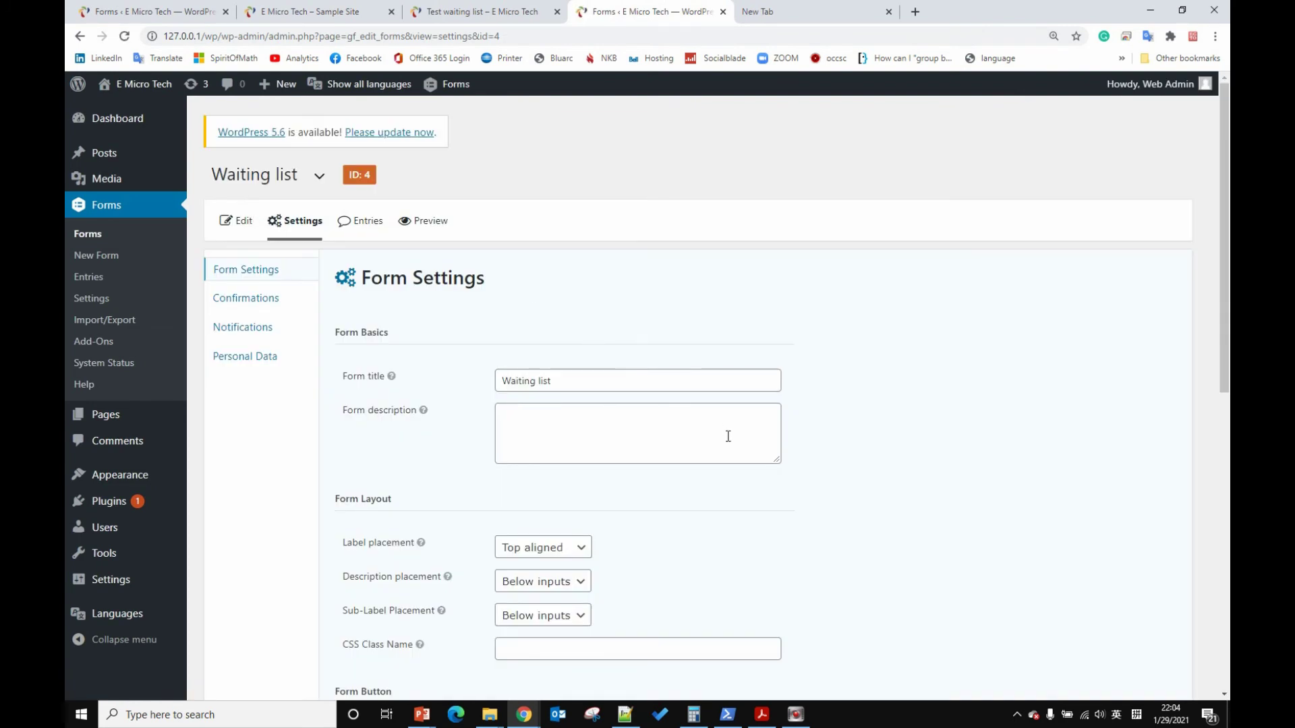
left_click(493, 12)
Enter a test first and last name in the live Registration form and submit it
left_click(301, 12)
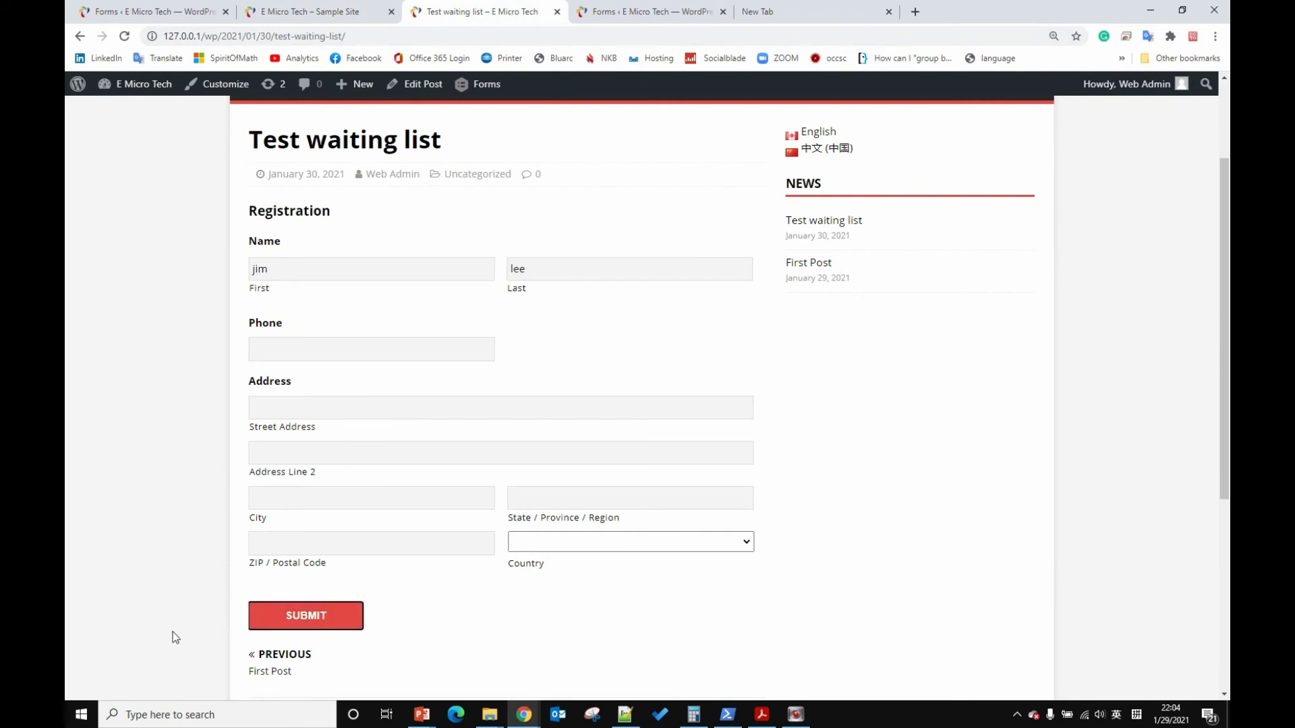
left_click(332, 264)
left_click(329, 626)
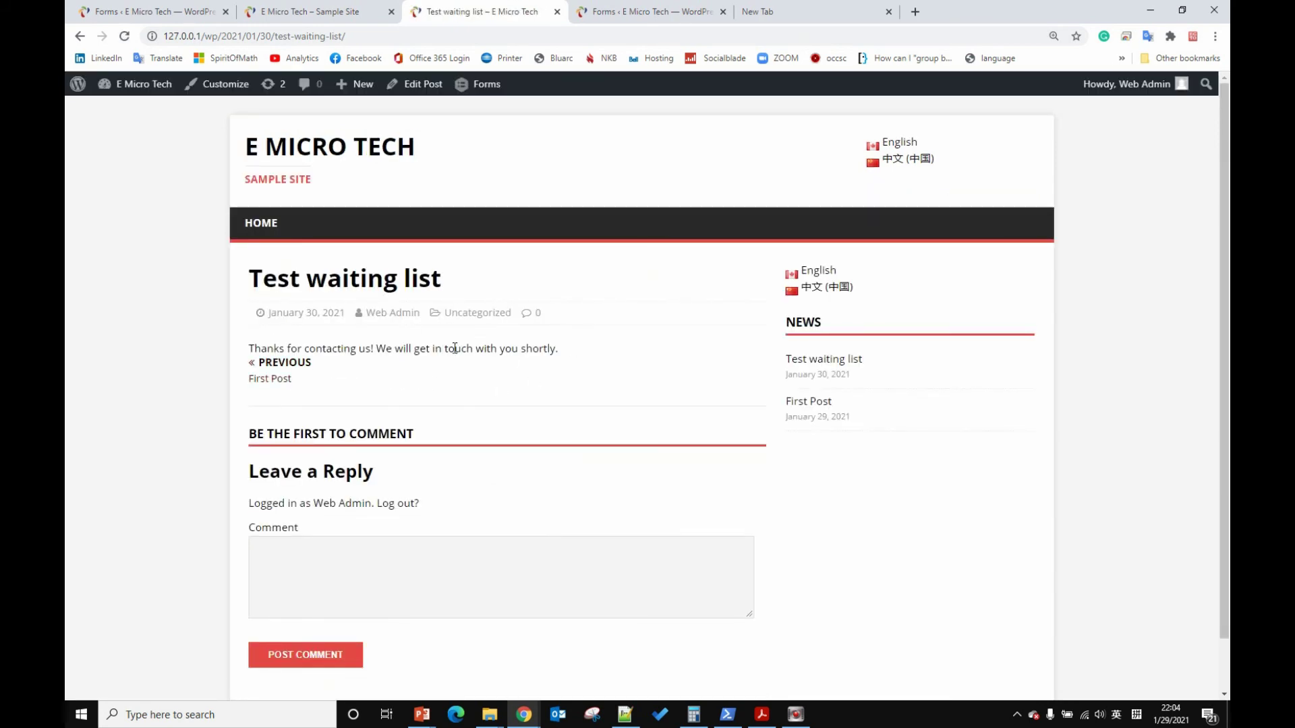
Reopen the Test waiting list post from the home page and select the spots-full message and Waiting list heading
left_click(318, 150)
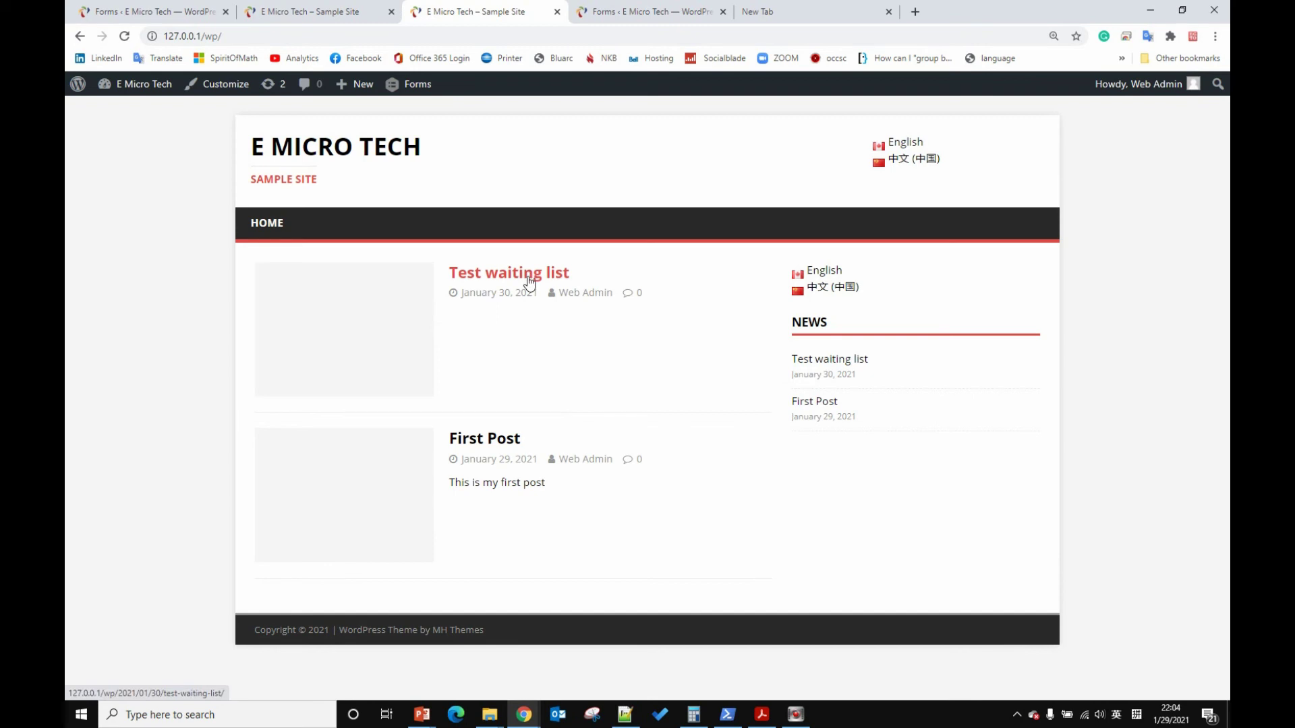
left_click(535, 274)
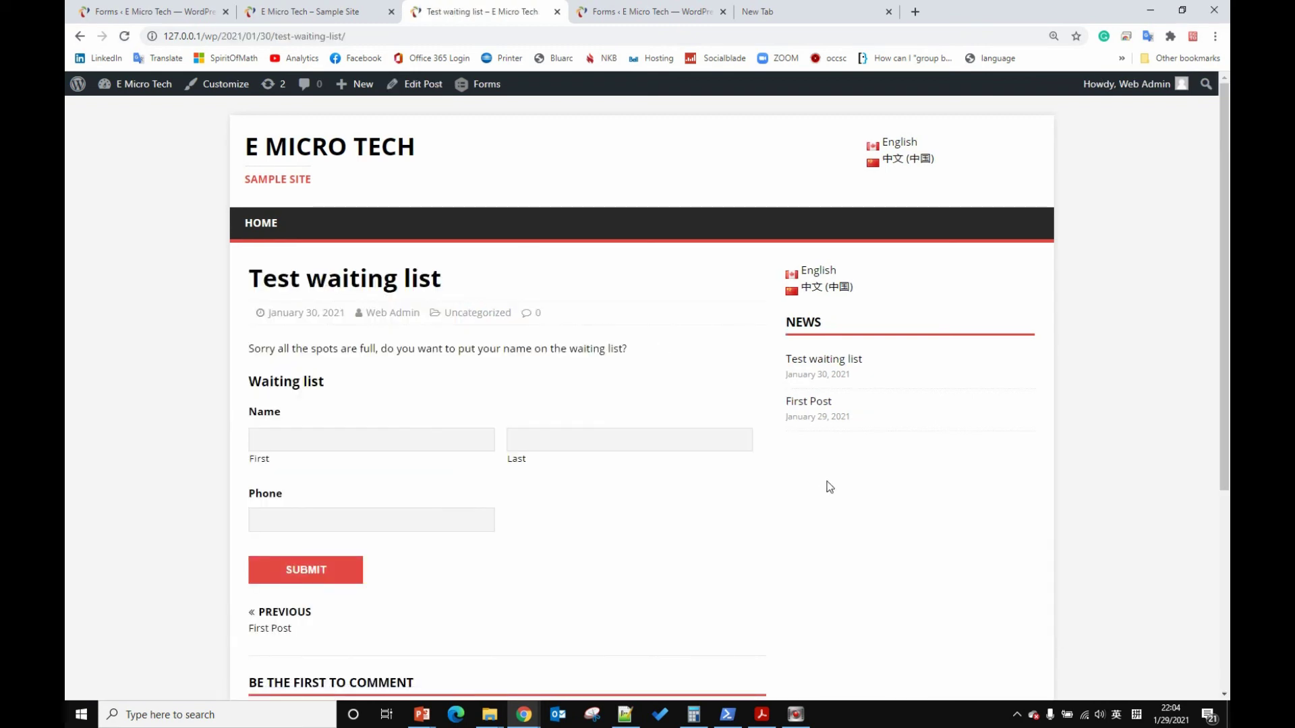
scroll(826, 486, "down", 1)
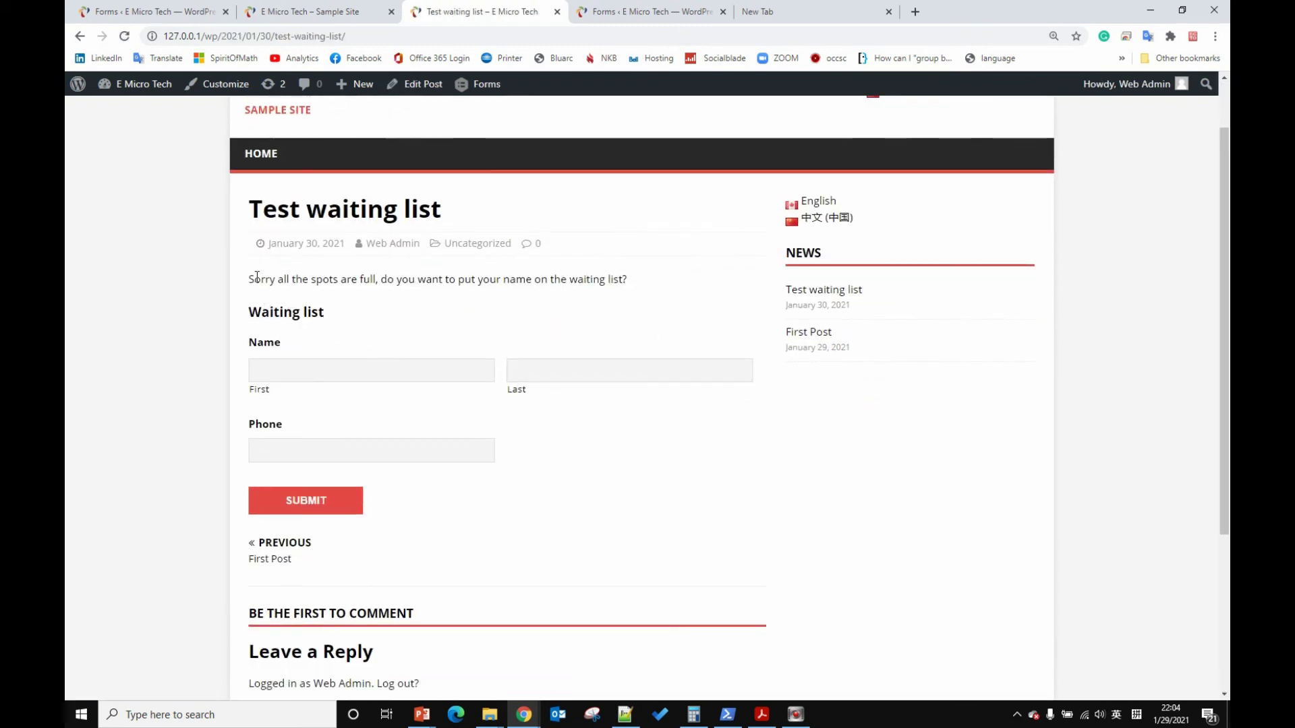
left_click_drag(254, 279, 579, 270)
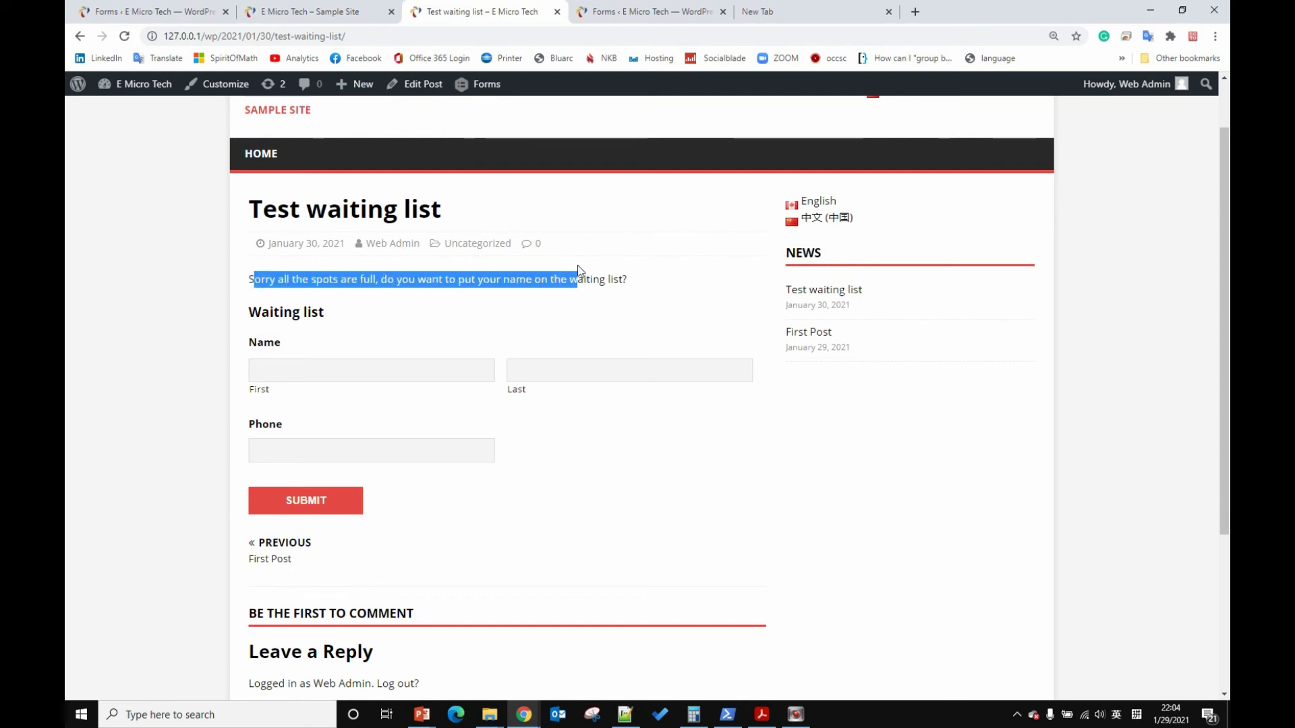
triple_click(299, 309)
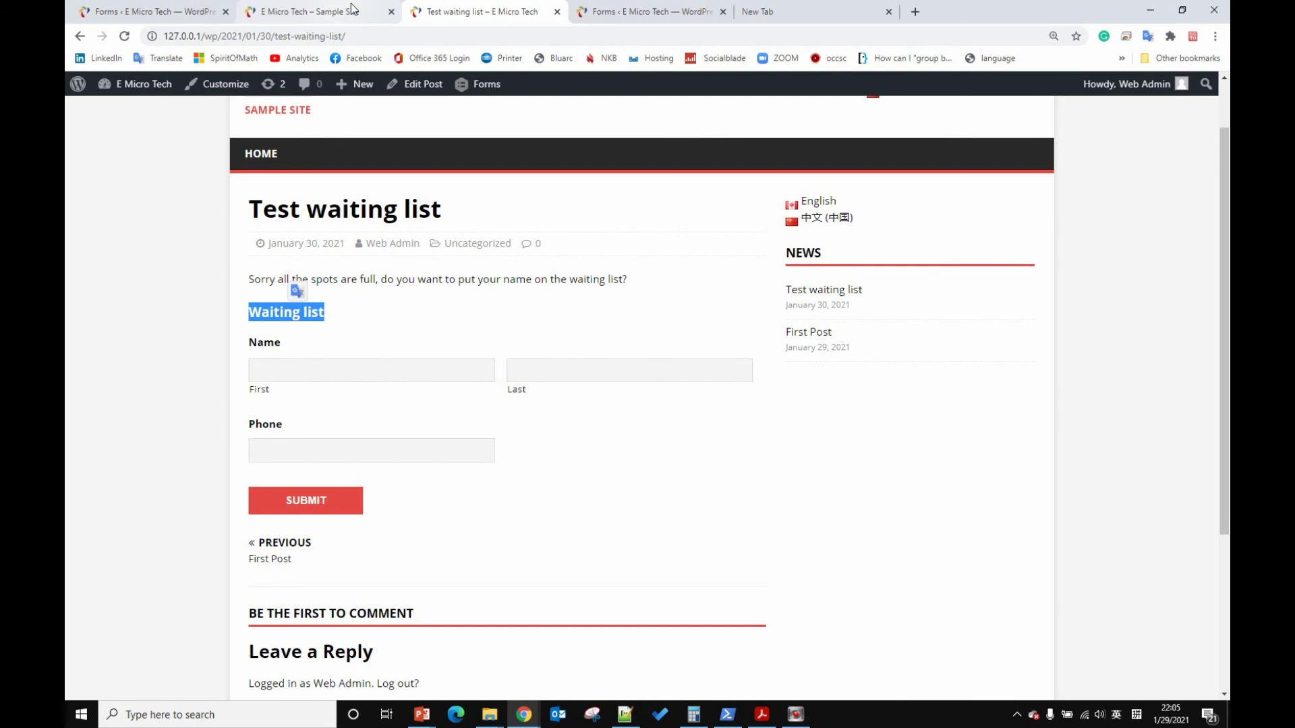
left_click(328, 13)
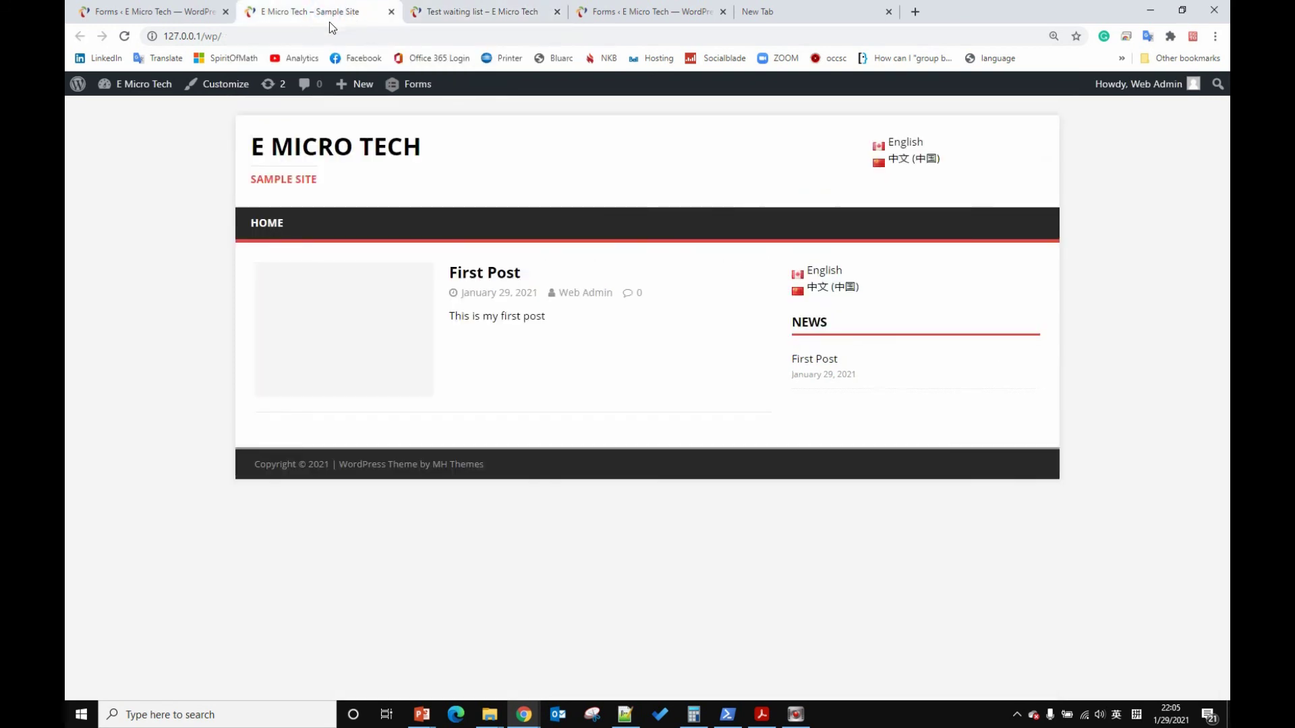
left_click(162, 13)
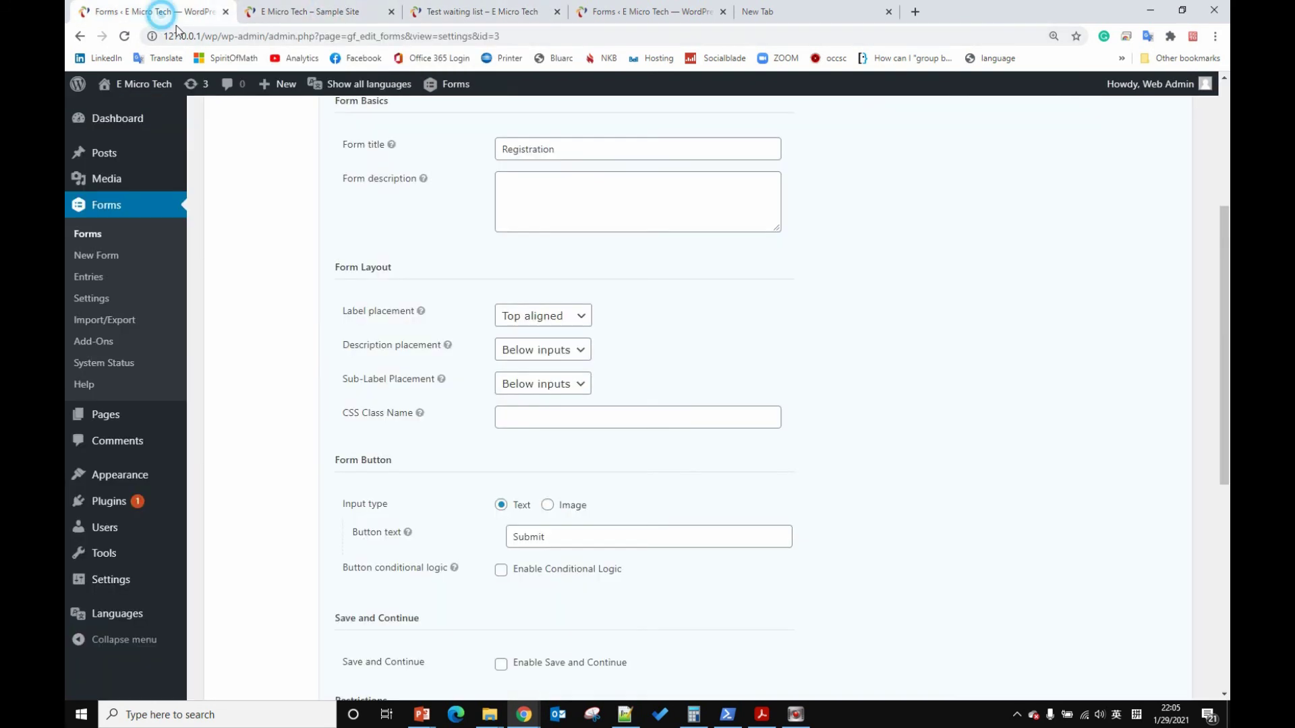
Show the Gravity Forms list sorted ascending by ID
left_click(88, 235)
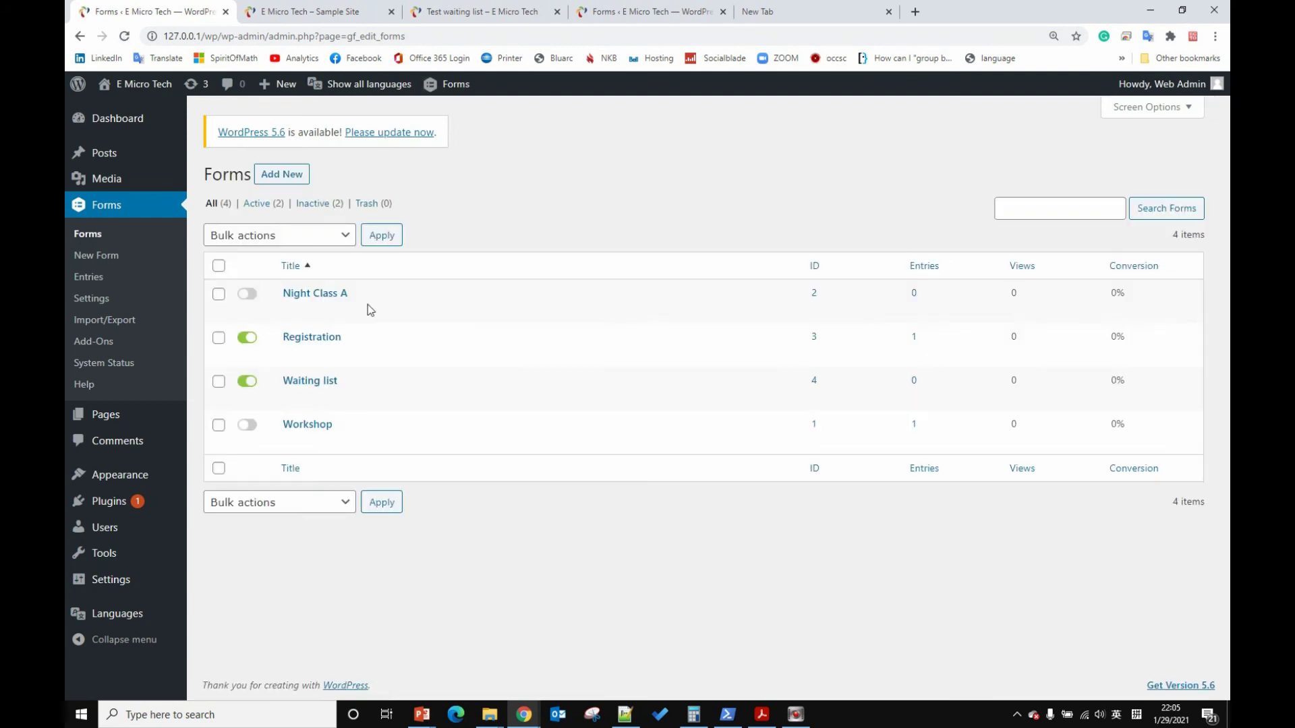
left_click(815, 273)
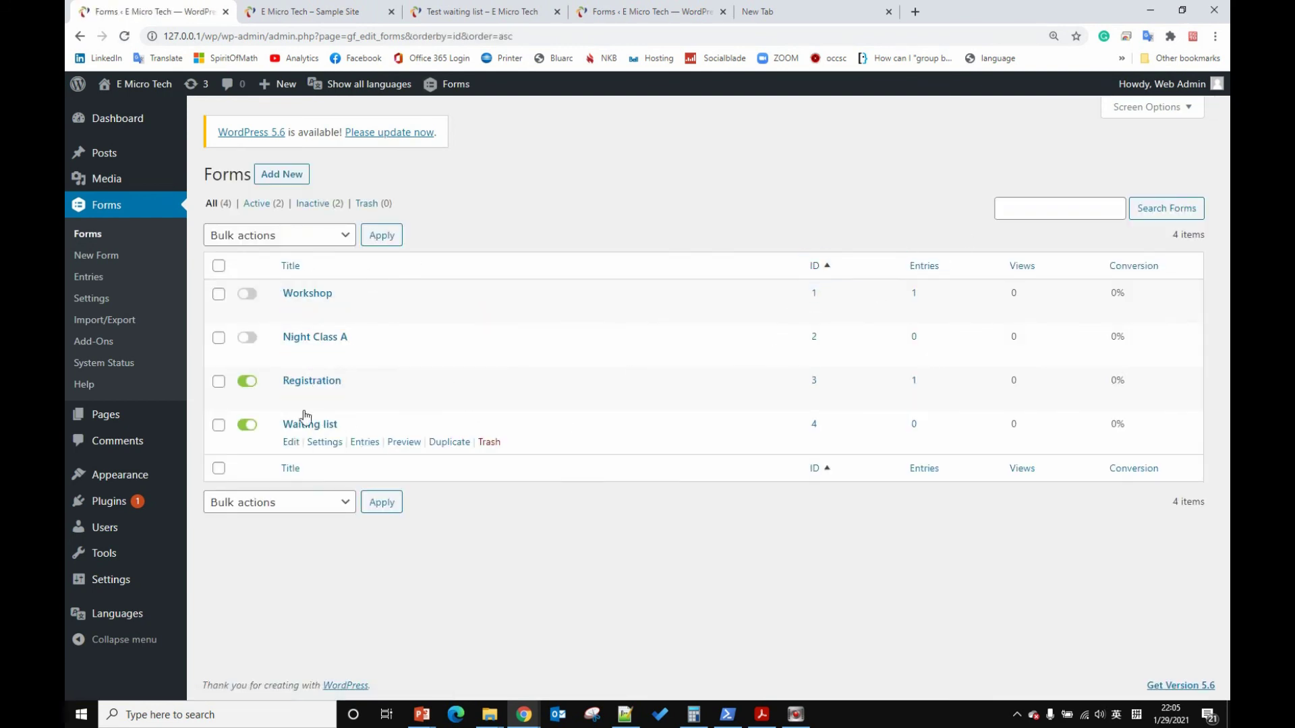